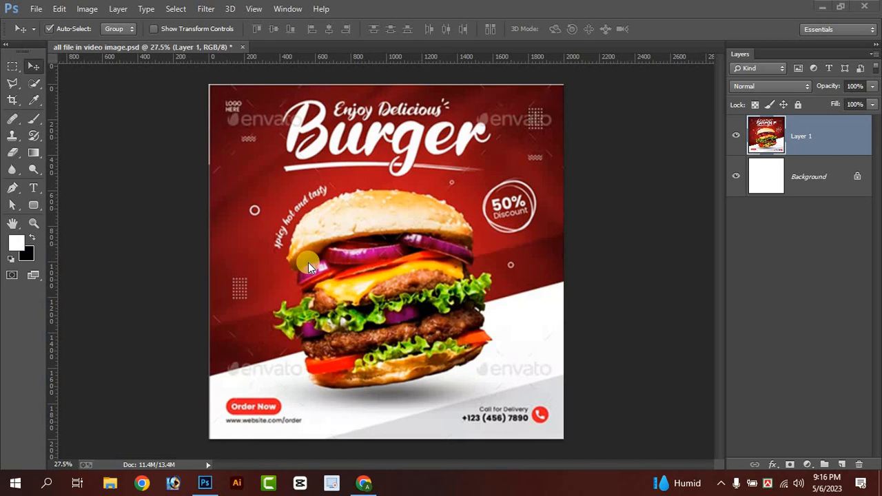
- Create a new 2000 × 2000 pixel RGB document at 300 pixels/inch with a white background
click(36, 8)
click(47, 26)
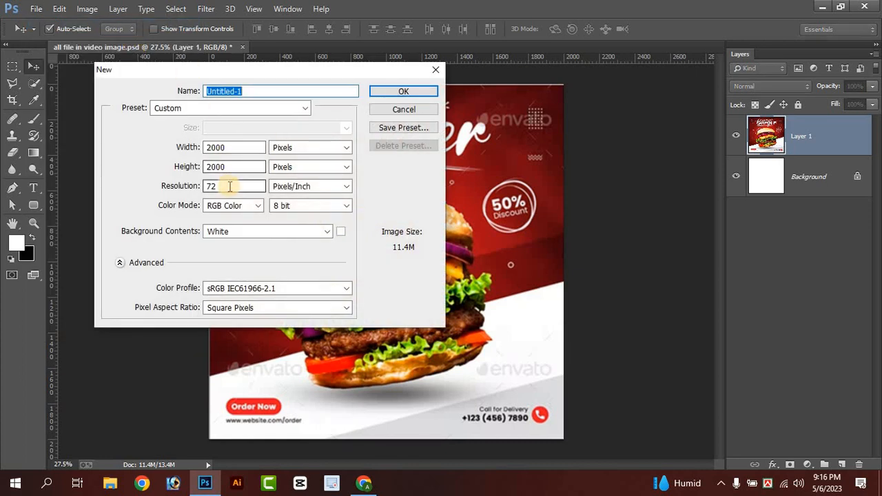
double_click(231, 148)
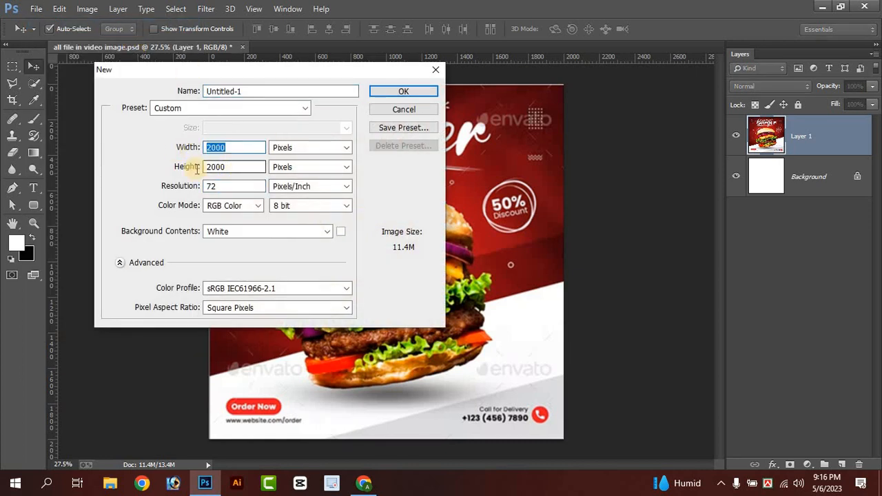
key(Tab)
key(Tab)
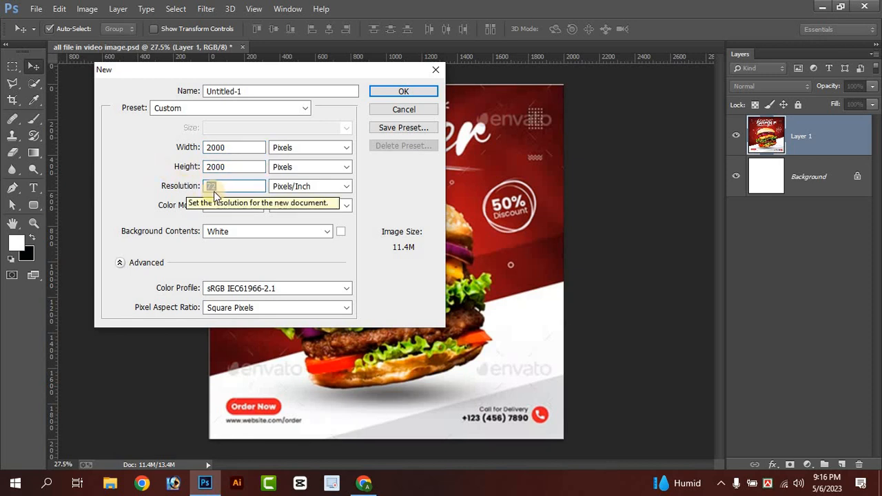
click(205, 186)
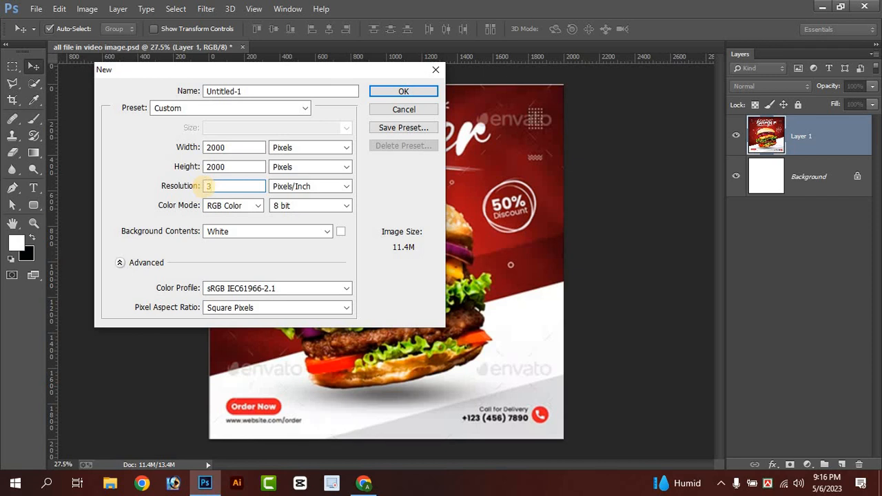
text(300)
click(403, 91)
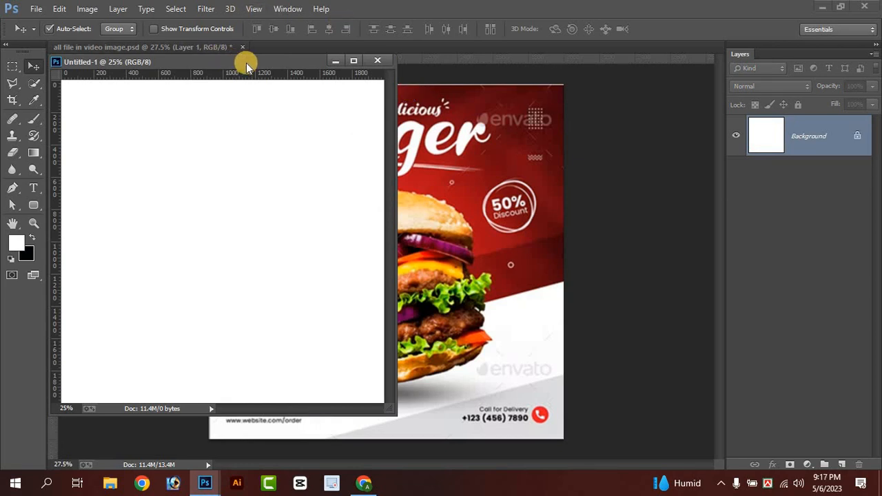
- Dock the new document as a tab and copy the burger poster image into it from the other document
drag(246, 63, 364, 49)
click(191, 46)
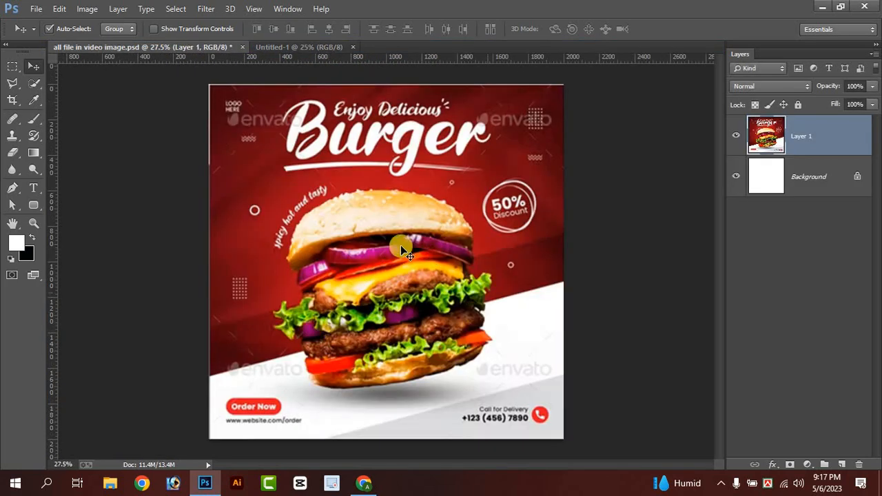
drag(401, 244, 378, 308)
- Scale the burger poster down to about a third of the canvas width and place it slightly above and left of the canvas centre
key(ctrl+t)
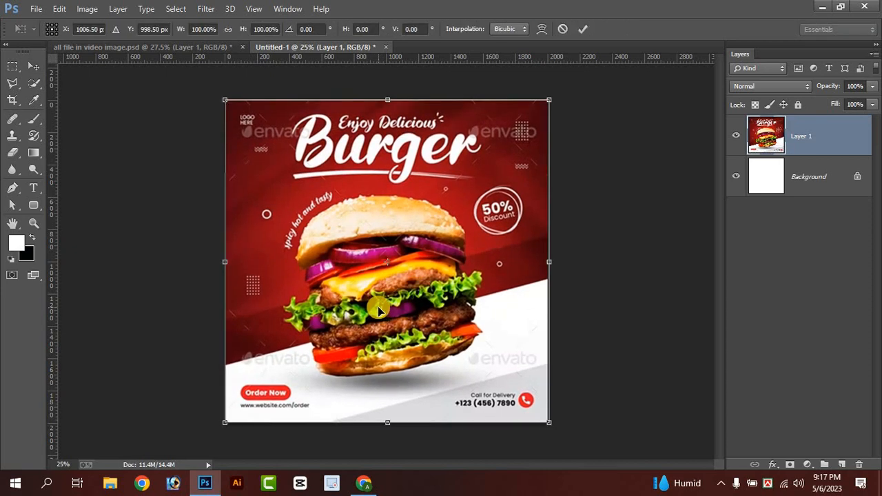
drag(550, 422, 337, 212)
click(583, 29)
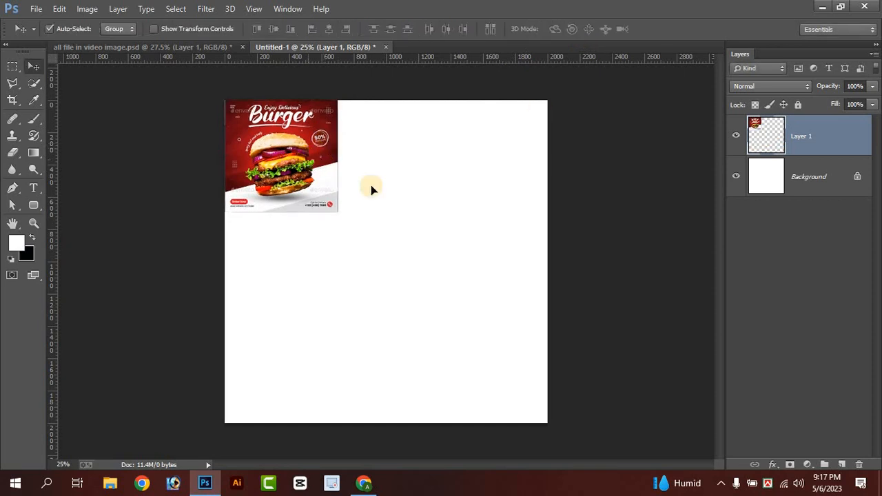
drag(371, 187, 375, 235)
scroll(355, 213, down, 1)
scroll(355, 212, up, 2)
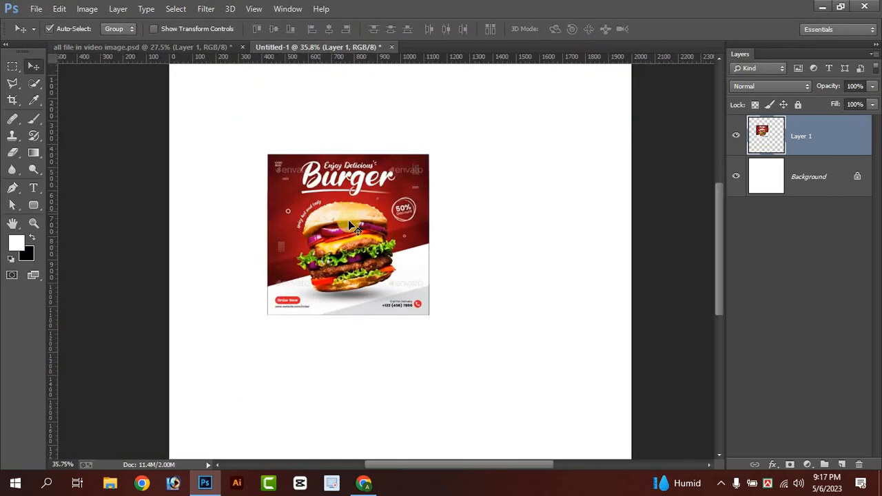
scroll(354, 196, up, 3)
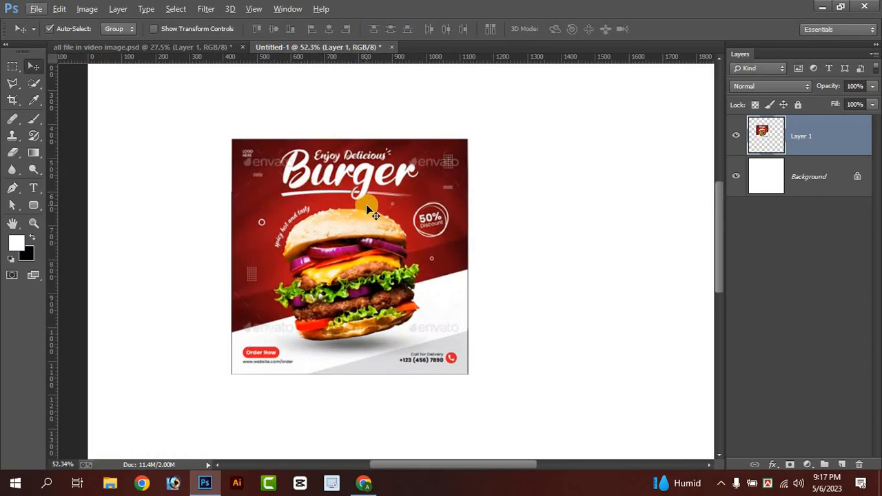
scroll(478, 227, down, 5)
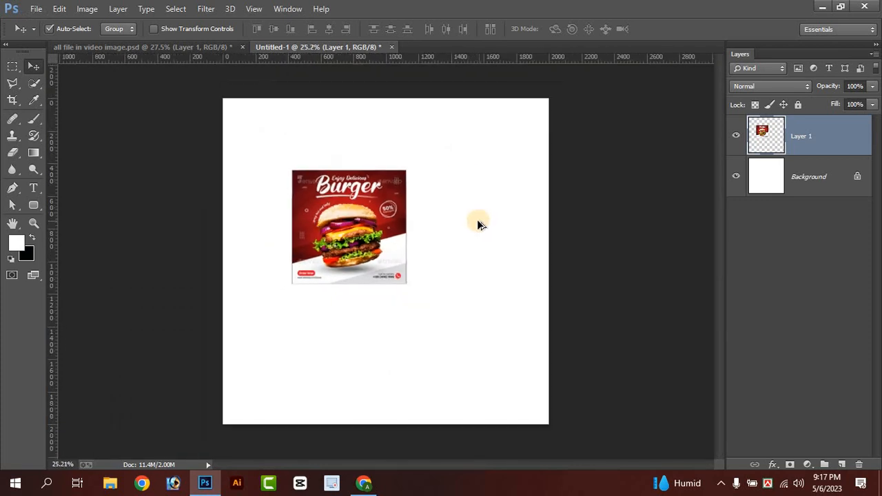
- Select the Background layer and set the Pen tool to Shape mode with a bright red fill
click(811, 177)
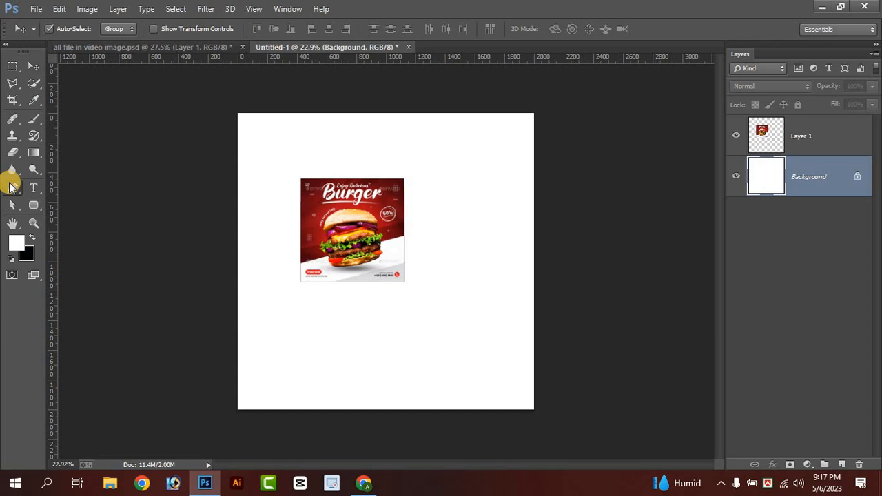
click(12, 187)
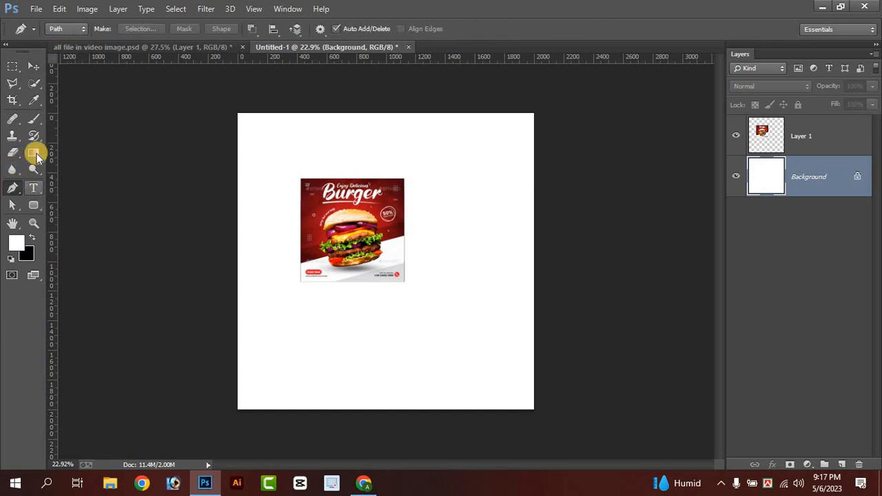
click(62, 27)
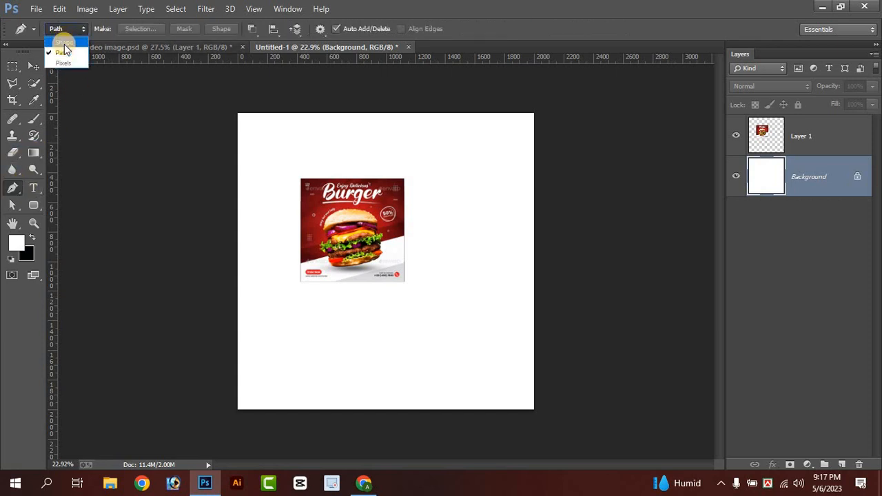
click(60, 47)
click(118, 29)
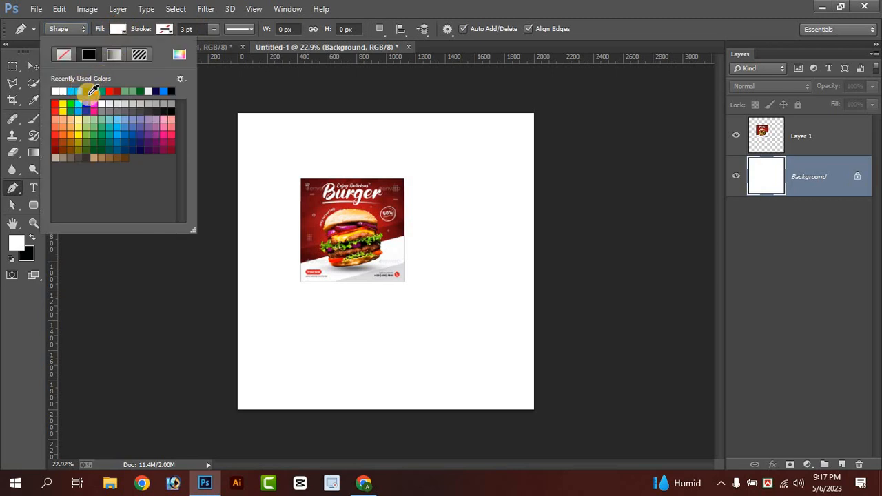
click(252, 217)
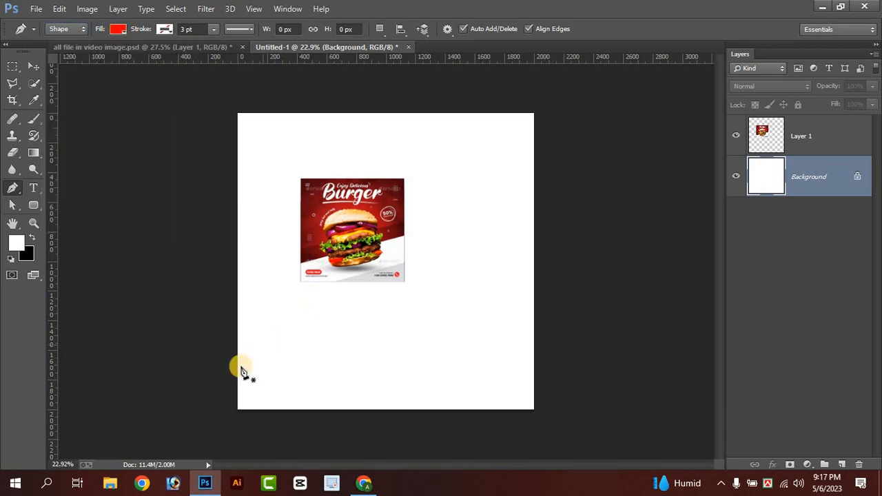
- Draw a closed red shape over the upper canvas, its lower edge slanting up to the right, and shift it slightly left and down
click(226, 373)
click(578, 276)
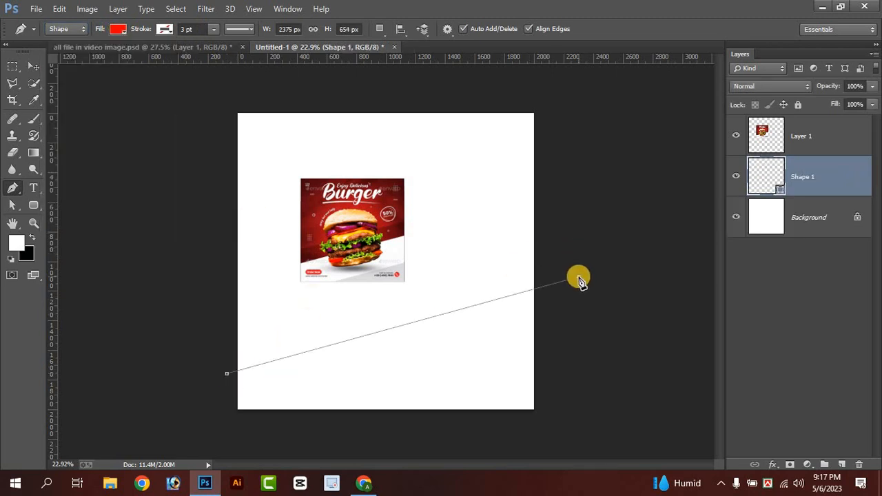
click(583, 89)
click(211, 95)
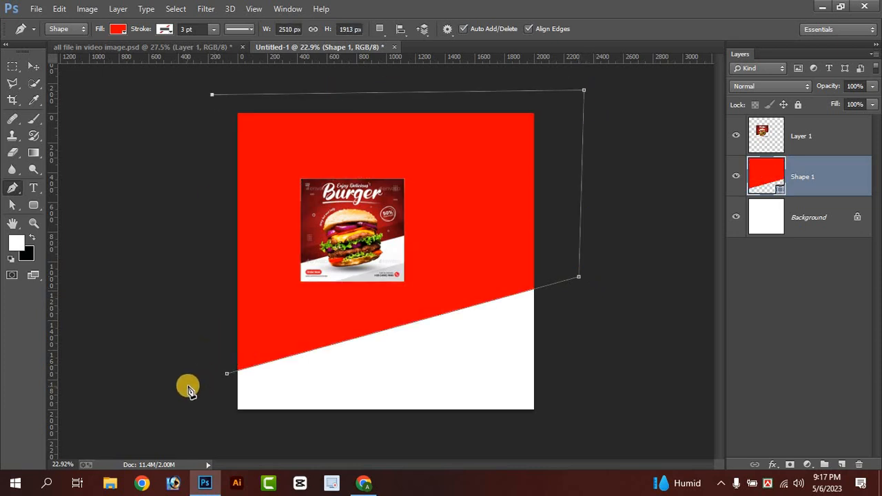
click(188, 386)
click(227, 374)
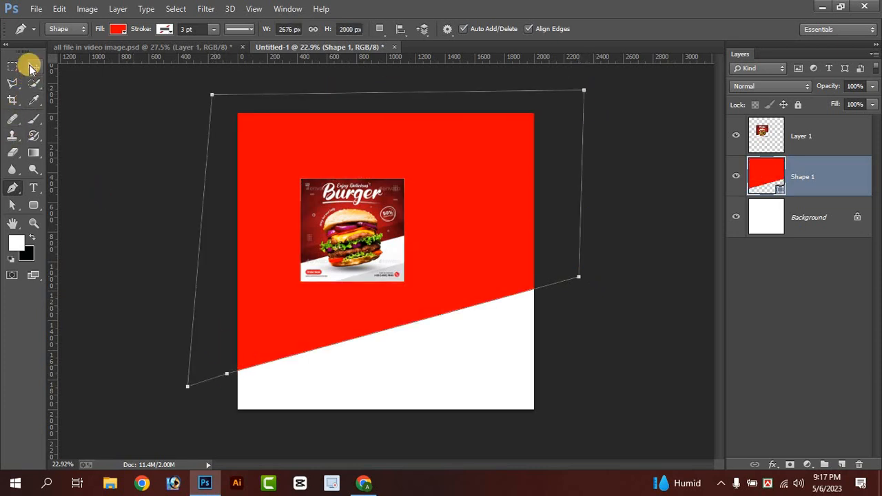
click(32, 65)
drag(511, 265, 481, 274)
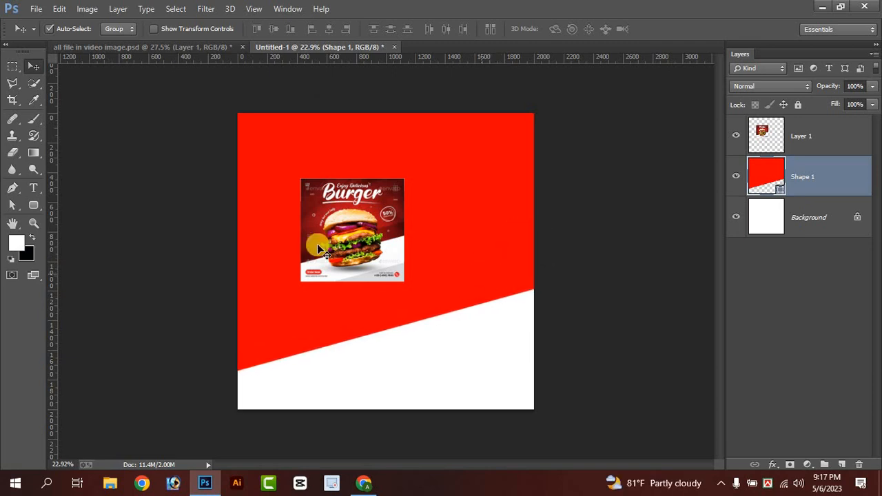
- Steepen the red shape's slanted lower edge by raising its right anchor point and slightly lowering the left one, then deselect the shape
click(15, 191)
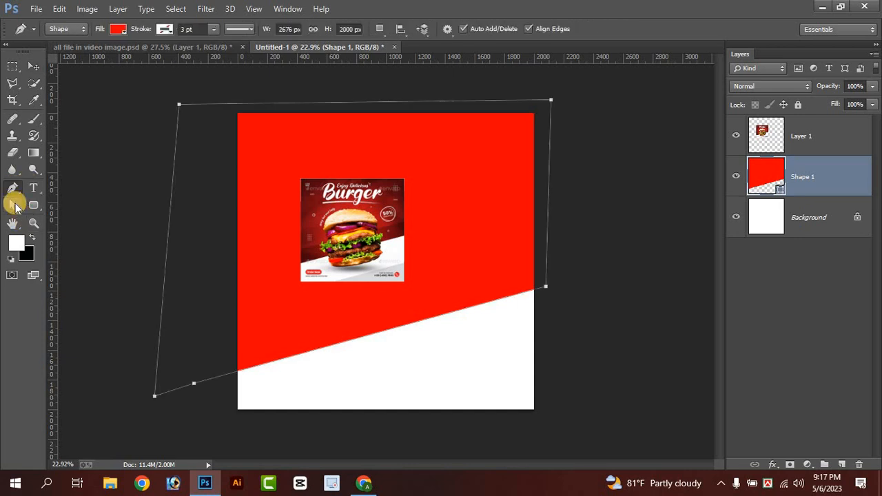
click(13, 204)
click(67, 216)
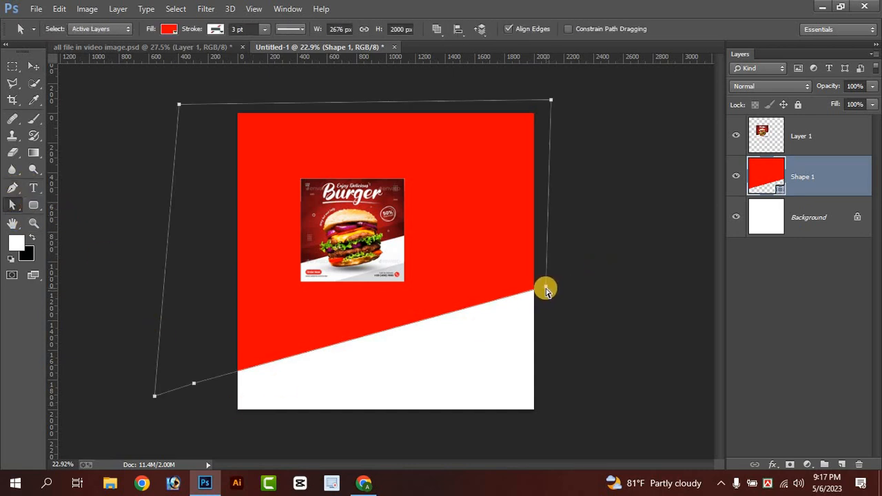
drag(545, 288, 557, 241)
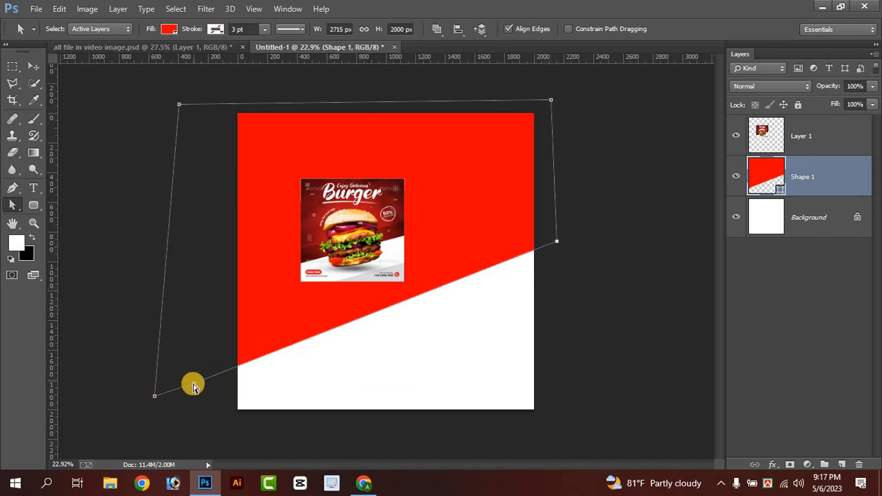
drag(193, 386, 196, 395)
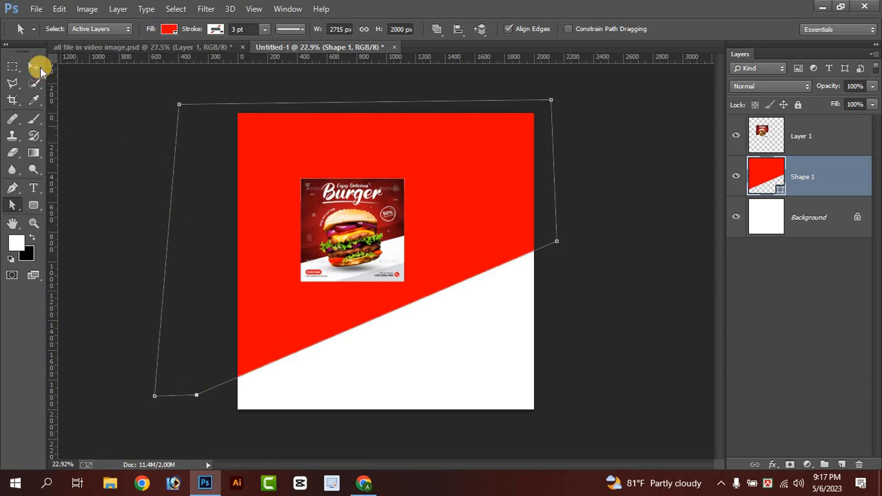
click(34, 66)
click(765, 255)
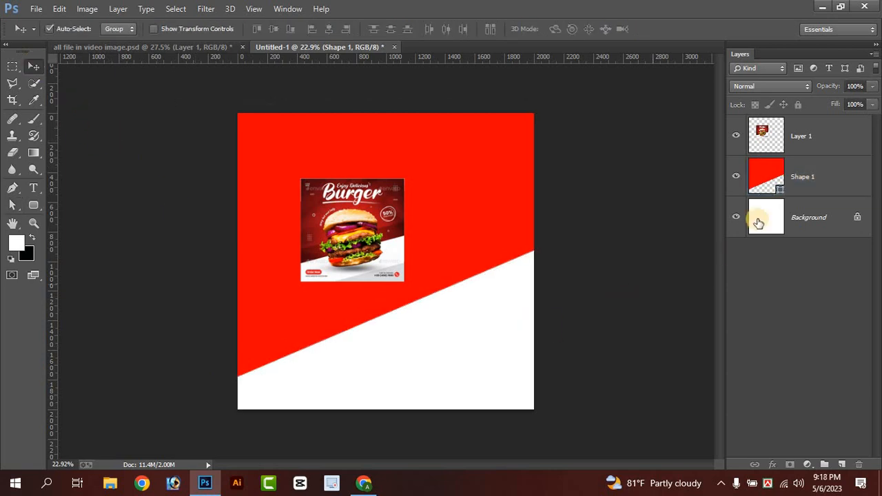
- Add a Gradient Overlay to the red shape's layer style and open its gradient for editing
click(825, 177)
right_click(825, 175)
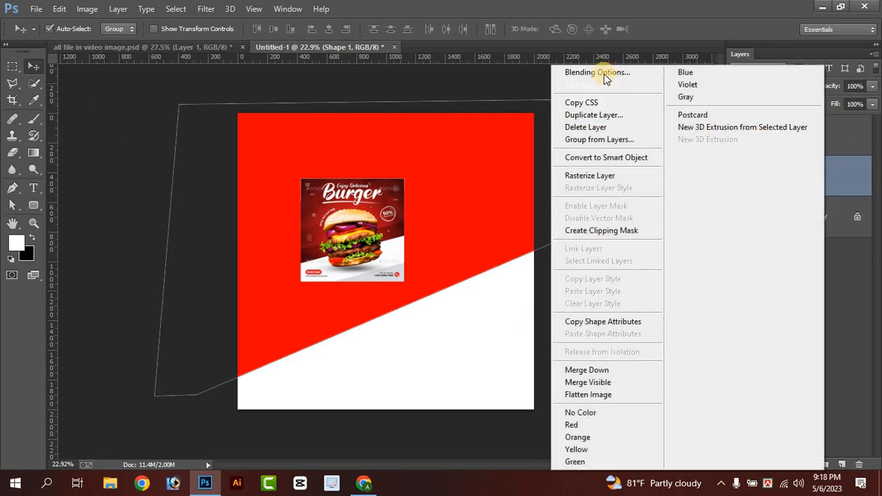
click(604, 74)
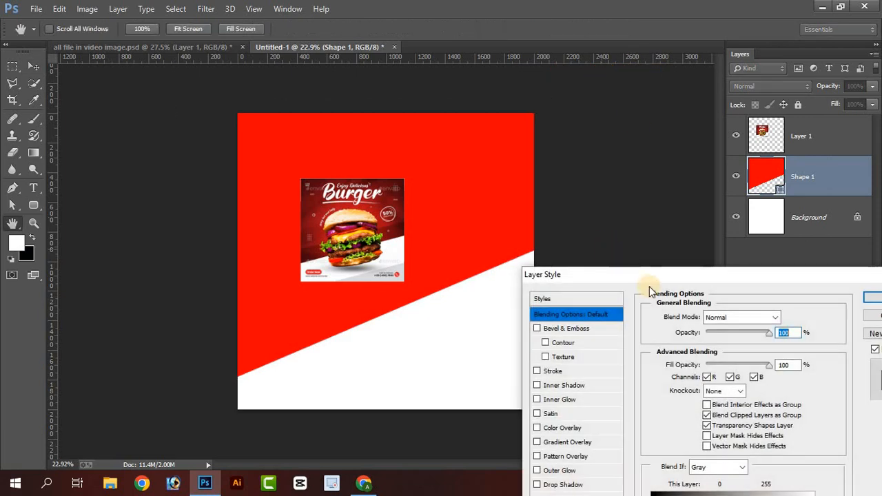
drag(641, 273, 686, 101)
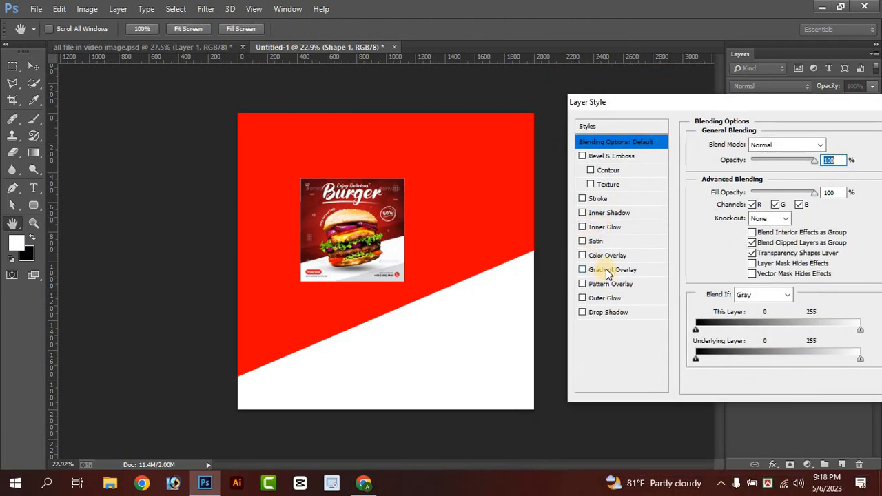
click(605, 268)
click(763, 176)
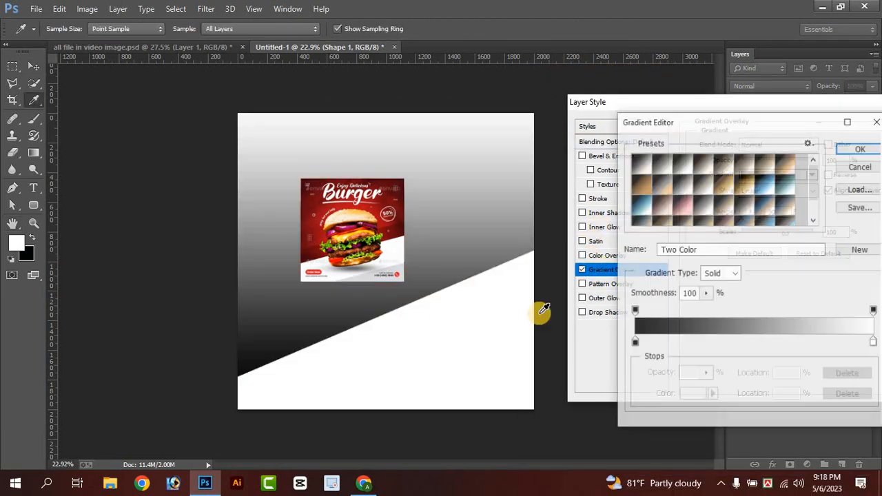
- Set the gradient's 0% colour stop to a dark red sampled from the burger poster's upper-left corner
click(634, 341)
click(694, 395)
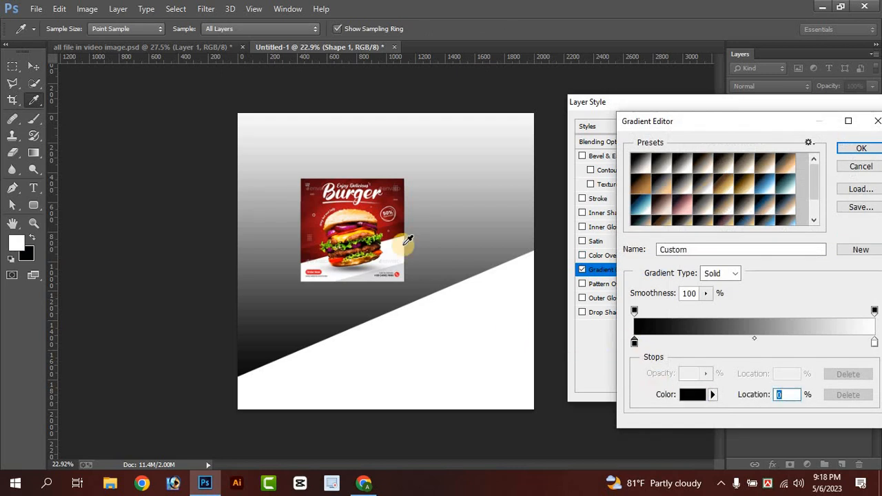
click(306, 179)
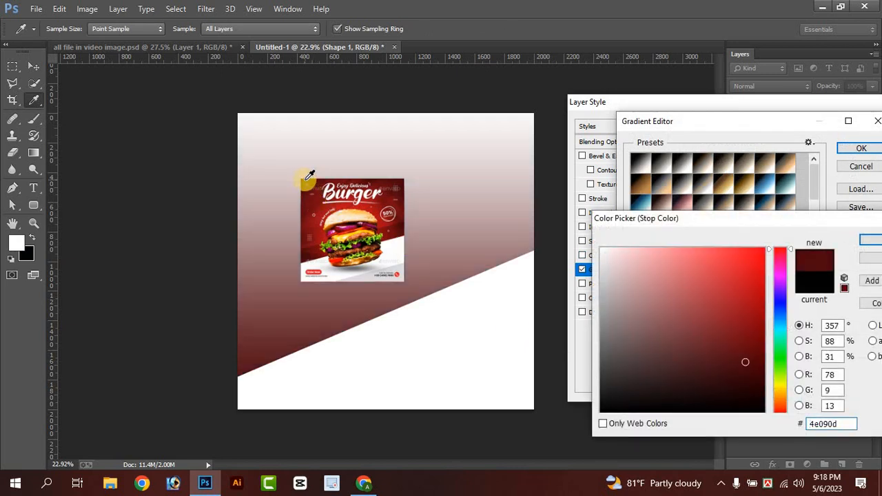
key(Return)
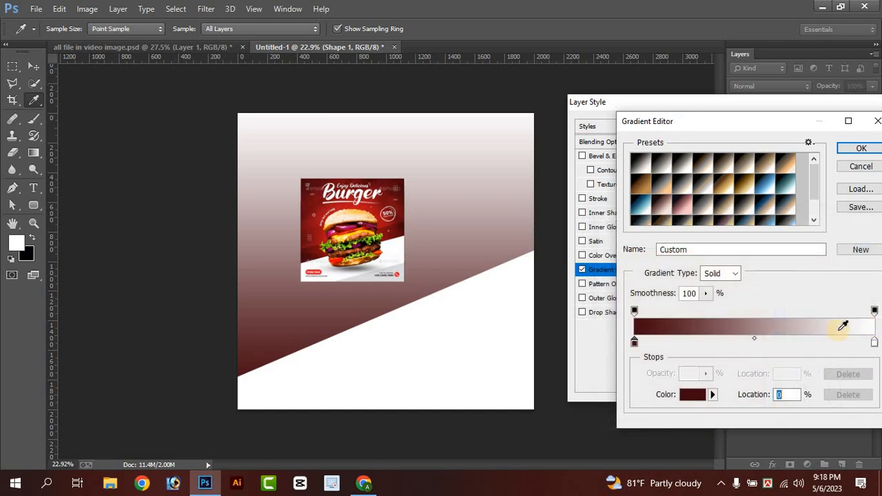
- Set the gradient's 100% colour stop to bright red d3030d, based on a red sampled from the burger poster, and accept the gradient
click(874, 343)
click(695, 394)
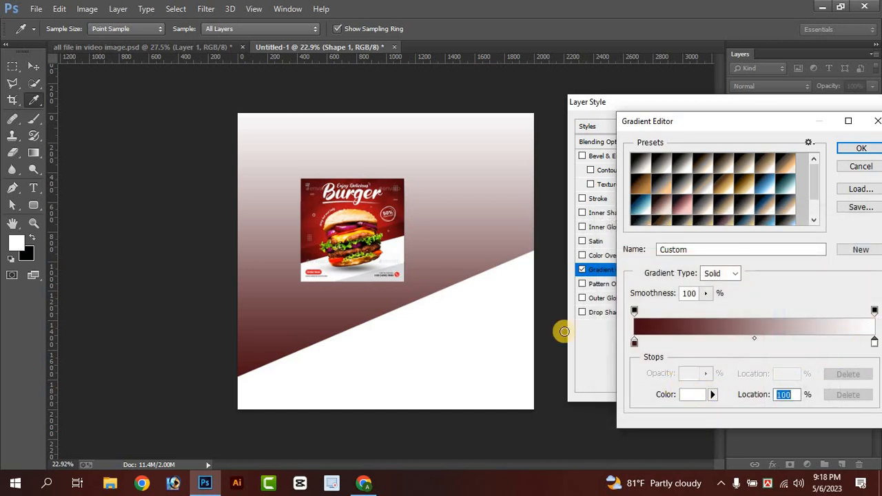
click(403, 223)
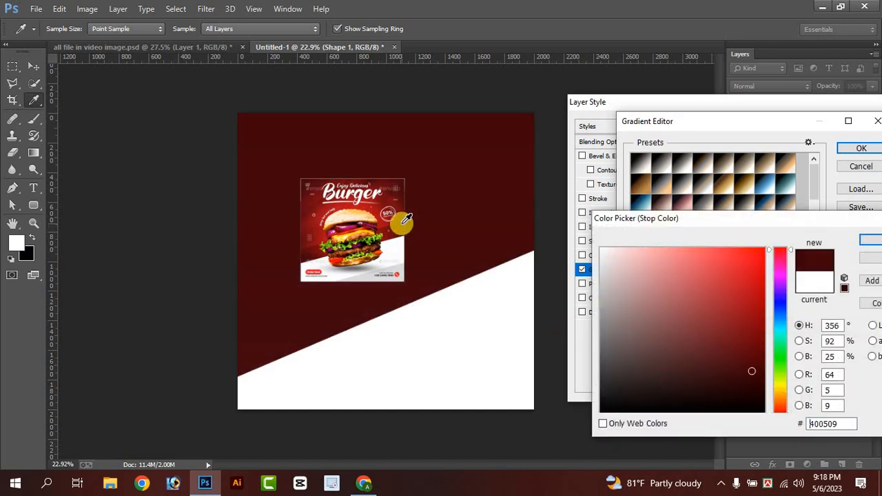
click(315, 220)
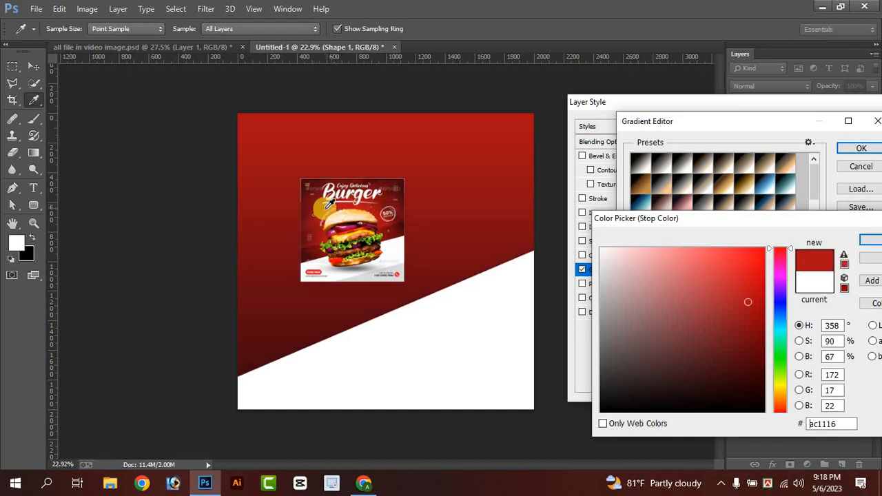
click(324, 205)
click(331, 204)
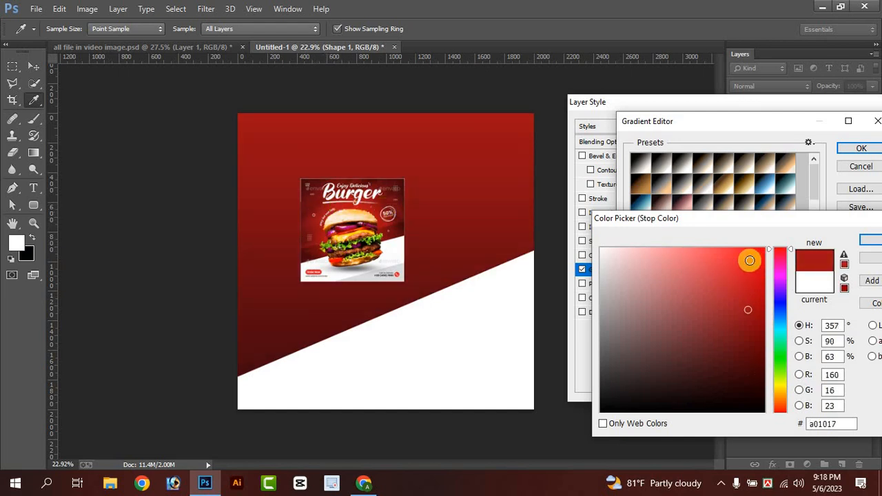
click(761, 276)
click(869, 242)
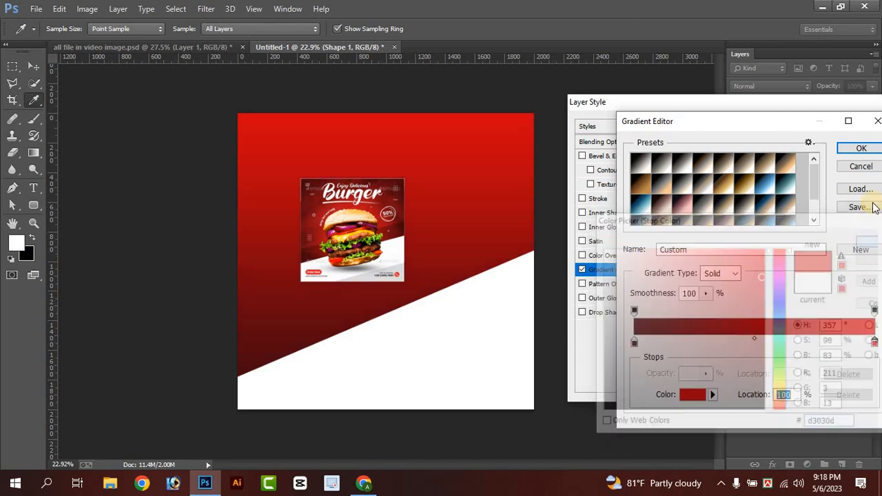
click(861, 148)
- Make the Gradient Overlay radial and reverse it so the bright red sits at the centre
click(765, 144)
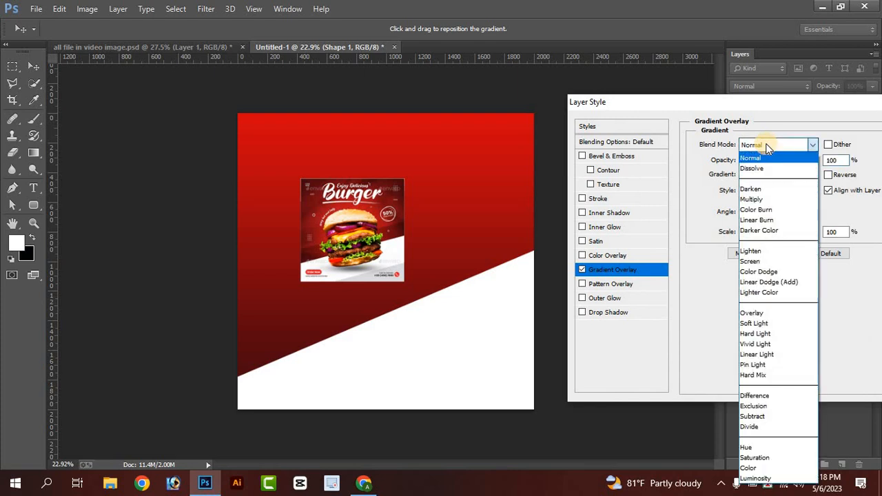
click(765, 145)
click(768, 193)
click(762, 215)
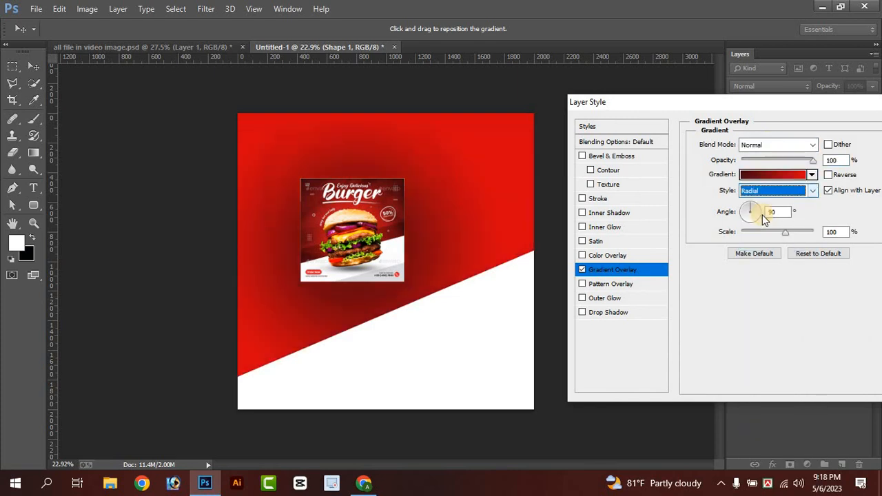
click(833, 176)
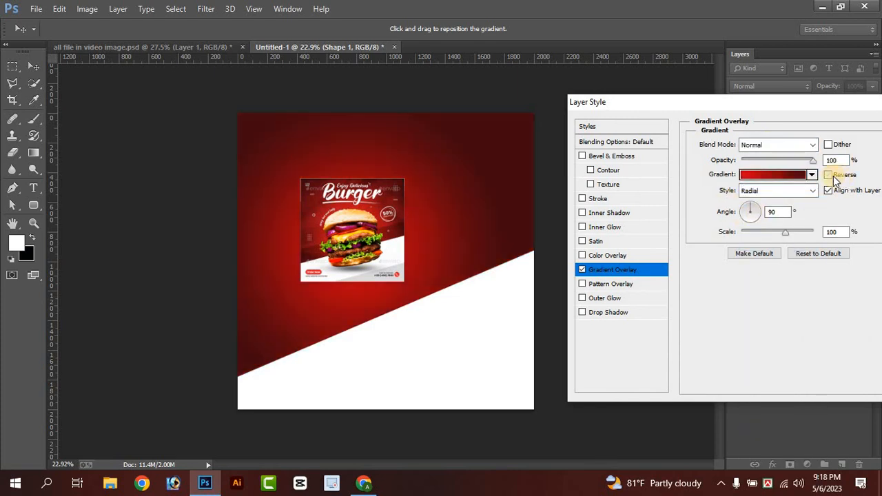
- Shift the radial gradient's centre slightly on the canvas, set its scale to 138%, and apply the layer style
drag(478, 195, 449, 210)
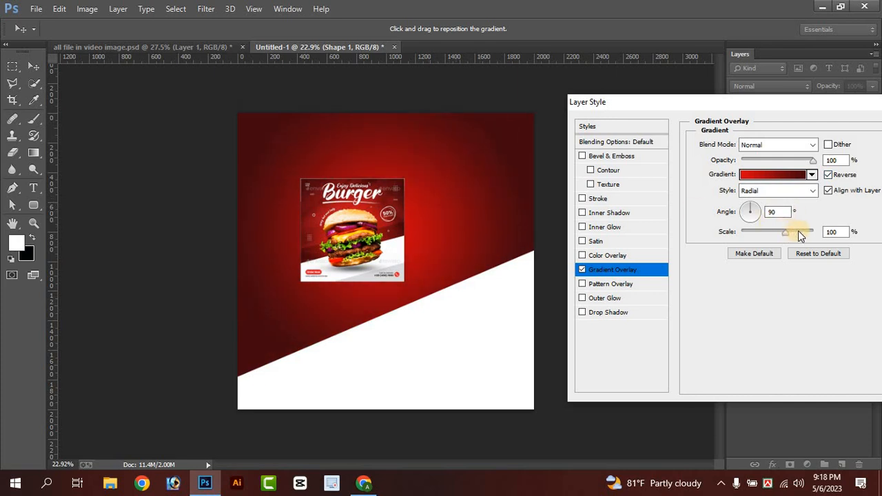
click(510, 222)
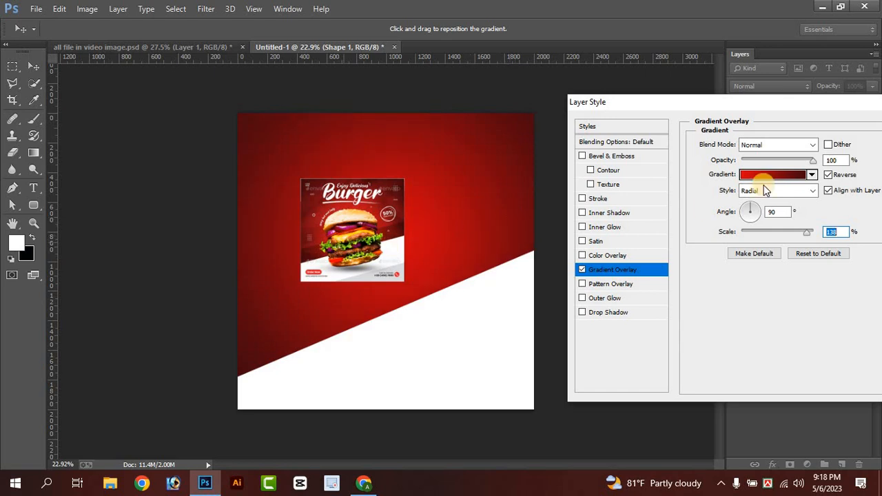
drag(799, 110, 730, 117)
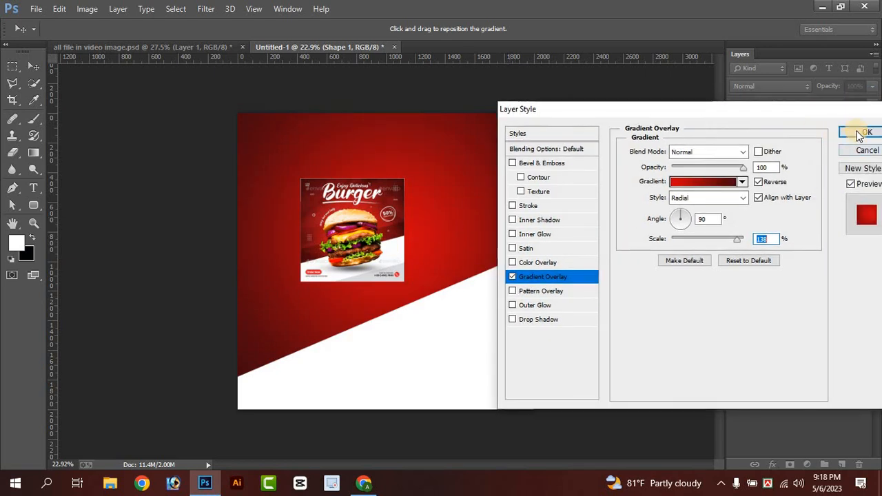
click(861, 132)
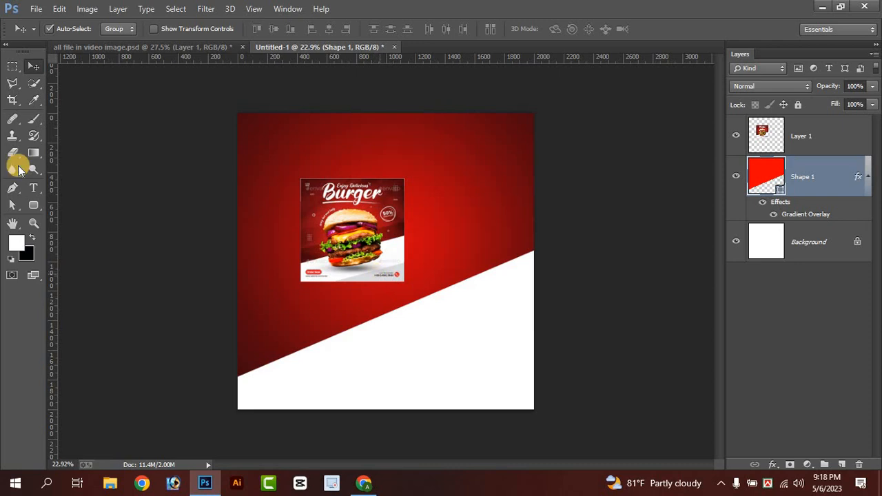
- On a new layer, draw a closed Pen shape about 1386 × 489 px over the canvas's lower-right corner, its upper edge rising to the right
click(13, 187)
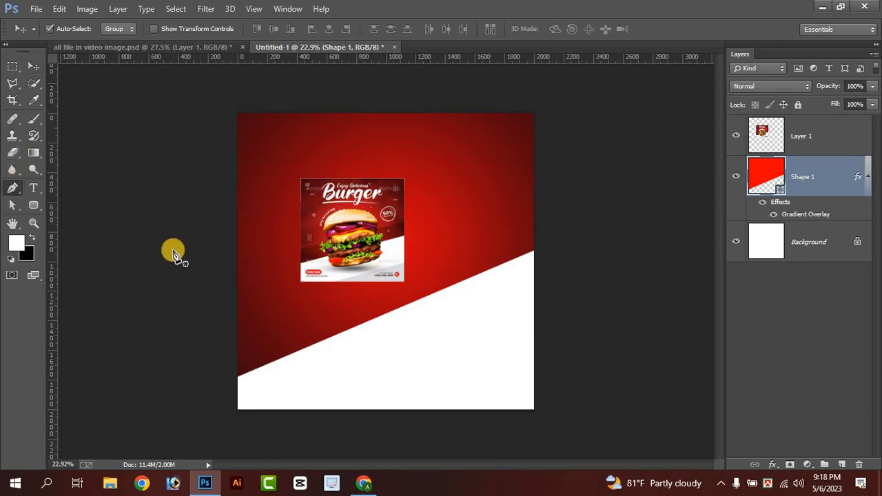
click(839, 463)
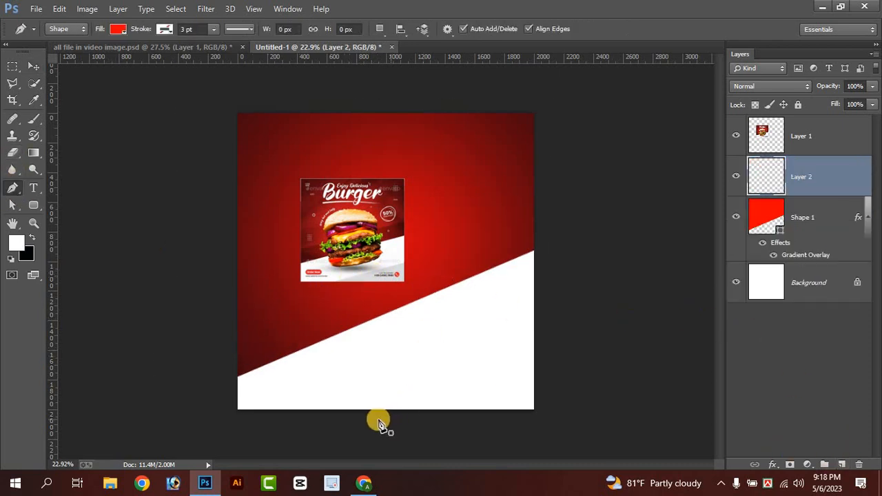
click(355, 417)
click(560, 352)
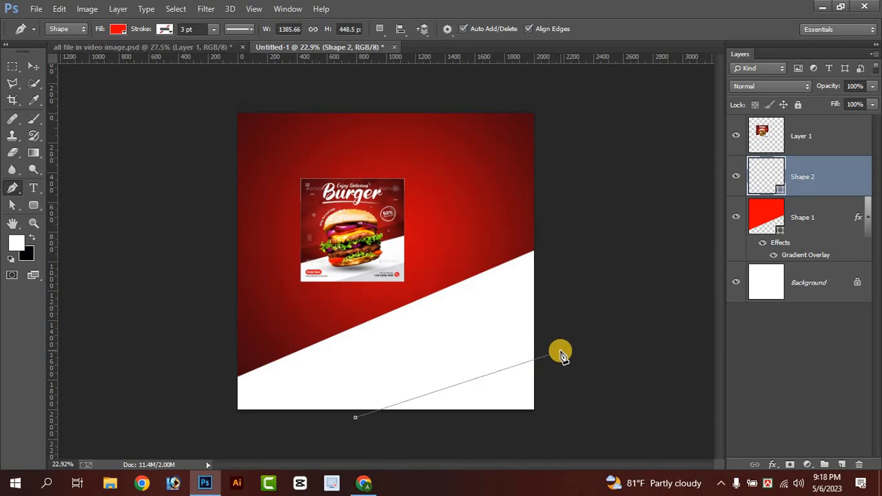
click(560, 408)
click(550, 423)
click(355, 417)
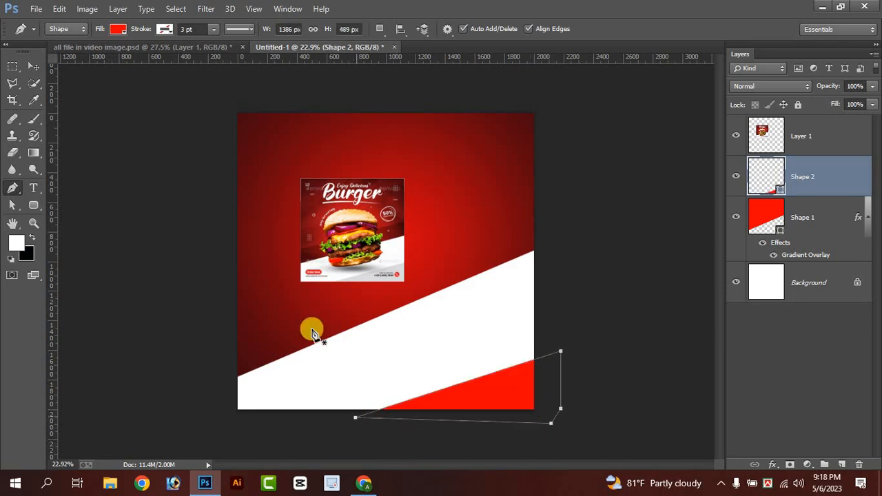
- Fill the corner shape with light grey dcdddf sampled from the burger poster's lower-right area
double_click(780, 190)
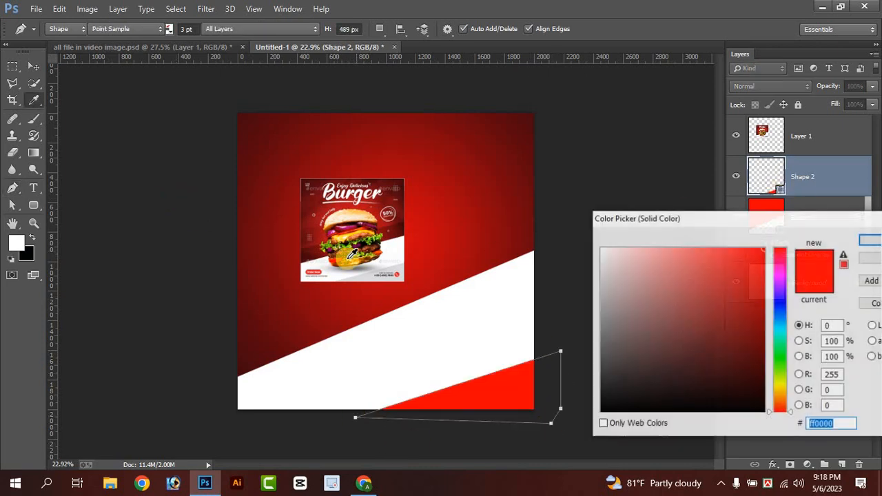
click(404, 267)
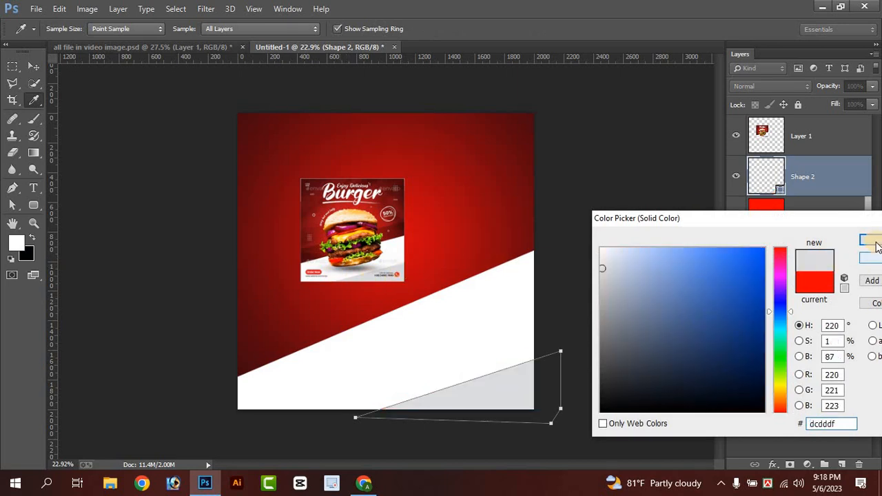
click(875, 242)
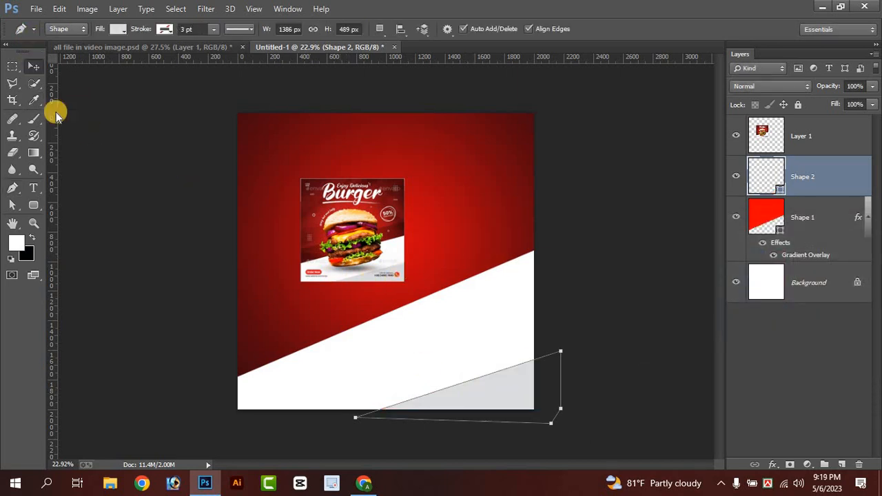
- Nudge the grey corner shape slightly right and rotate it slightly counter-clockwise to steepen its slanted edge
key(v)
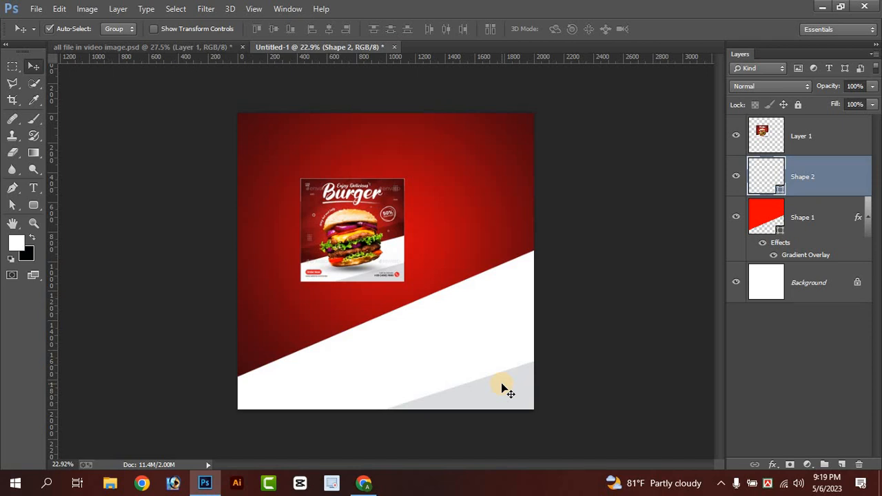
key(ctrl+t)
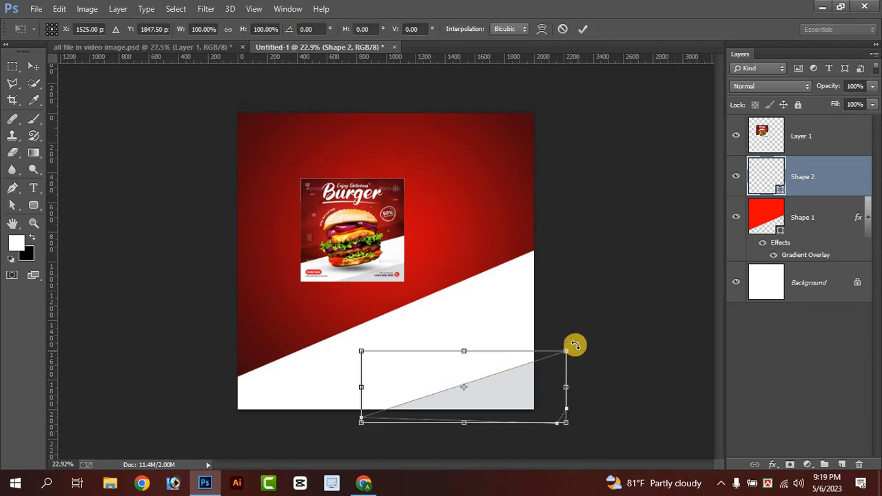
drag(576, 345, 566, 342)
click(583, 28)
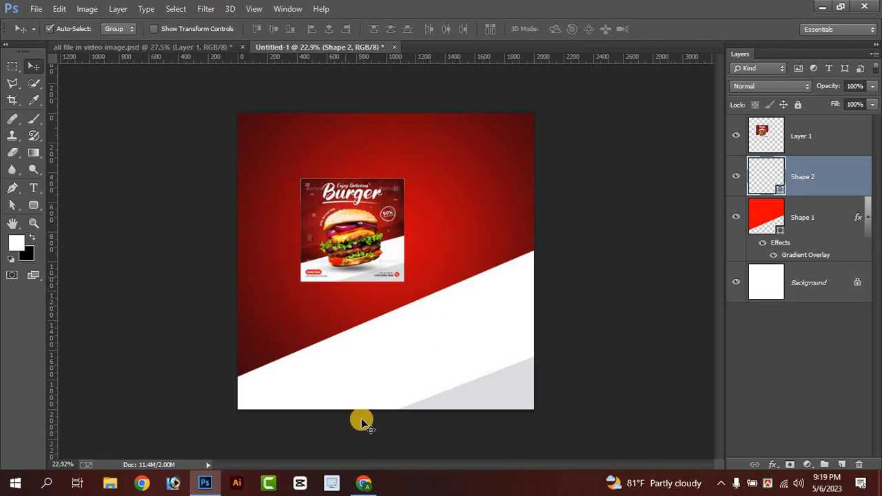
- Switch to Chrome, browse the burger picture results, and copy the previewed transparent burger image from Coachs Burger Joint
click(364, 482)
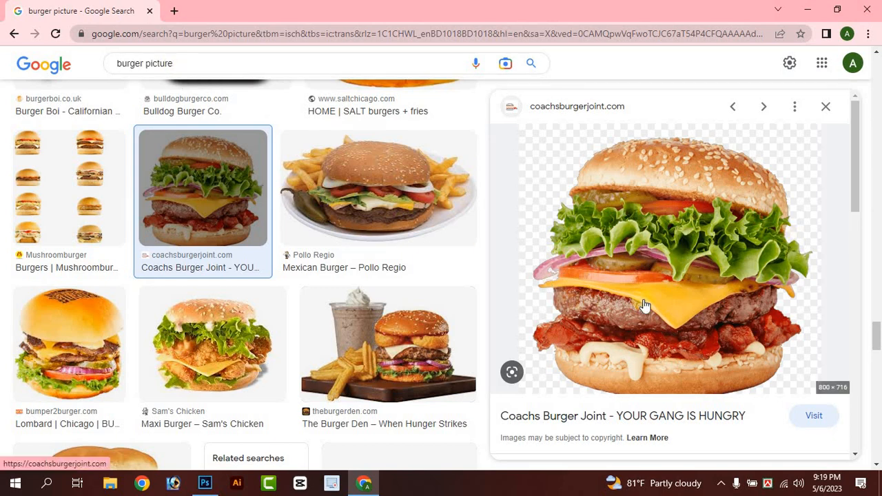
scroll(240, 249, down, 10)
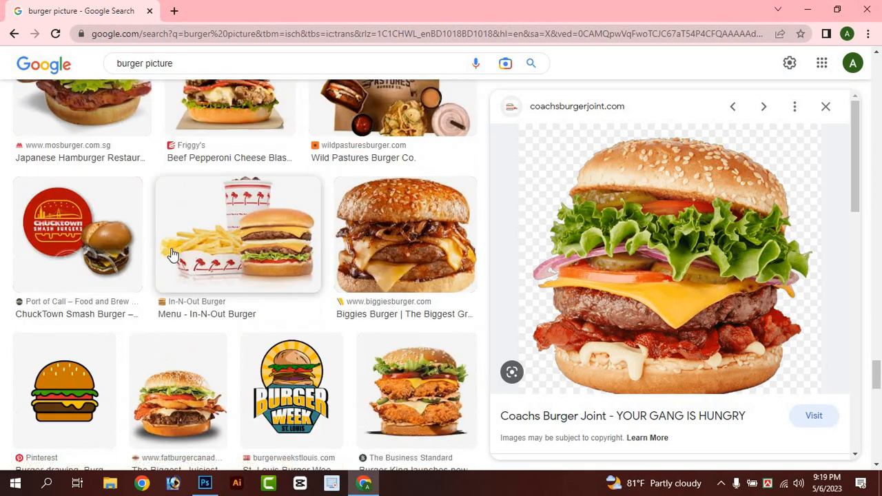
scroll(173, 255, up, 10)
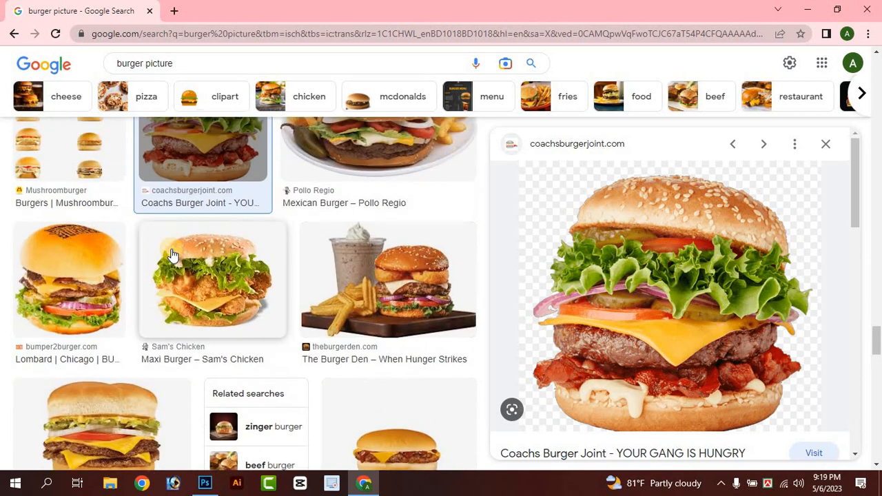
scroll(318, 256, up, 2)
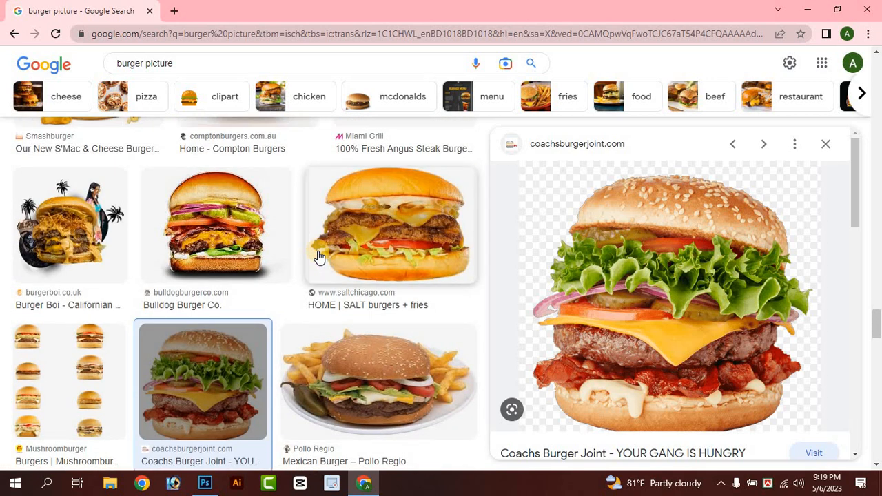
scroll(319, 258, down, 10)
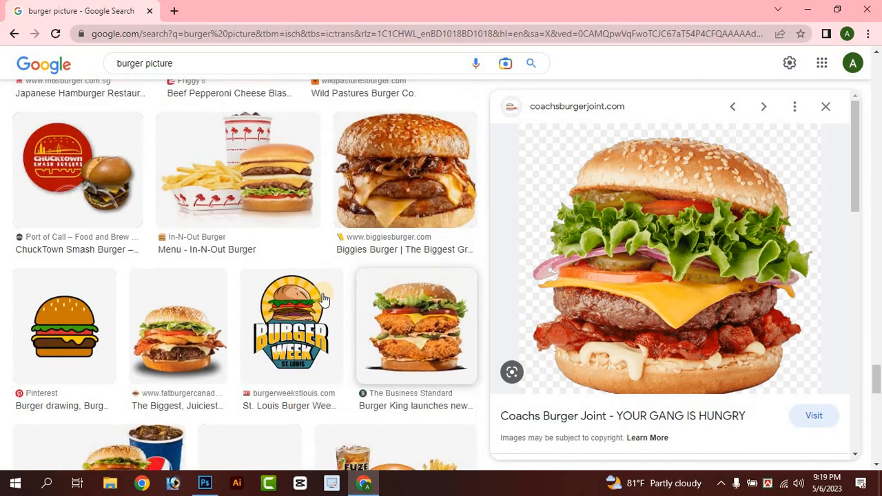
scroll(288, 318, down, 3)
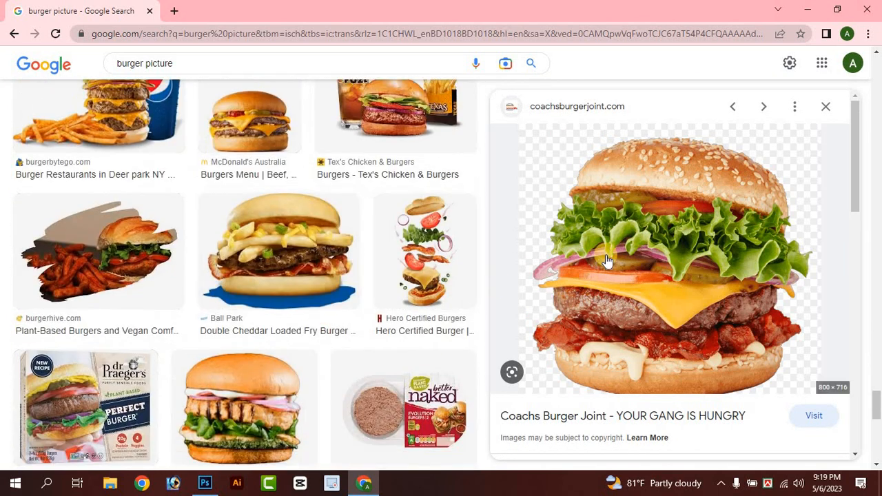
right_click(656, 224)
click(699, 375)
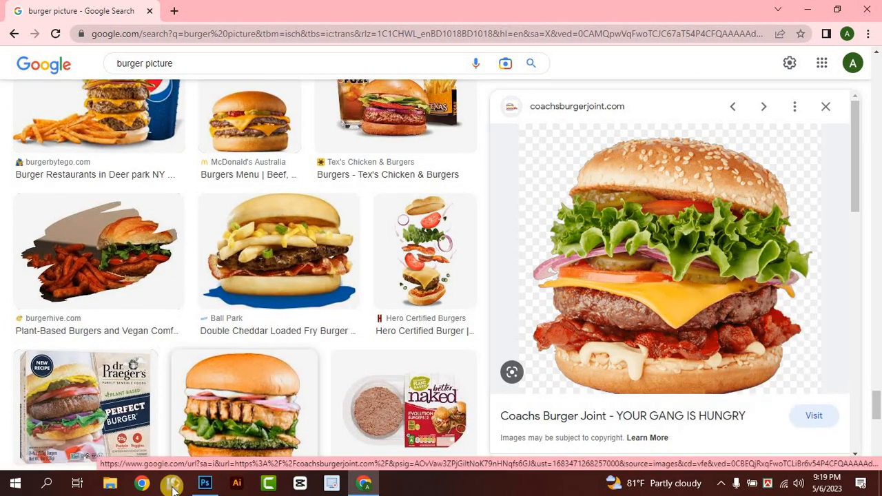
- Switch back to Photoshop, paste the burger image above the grey shape, and move it to the right, below the reference poster
click(201, 486)
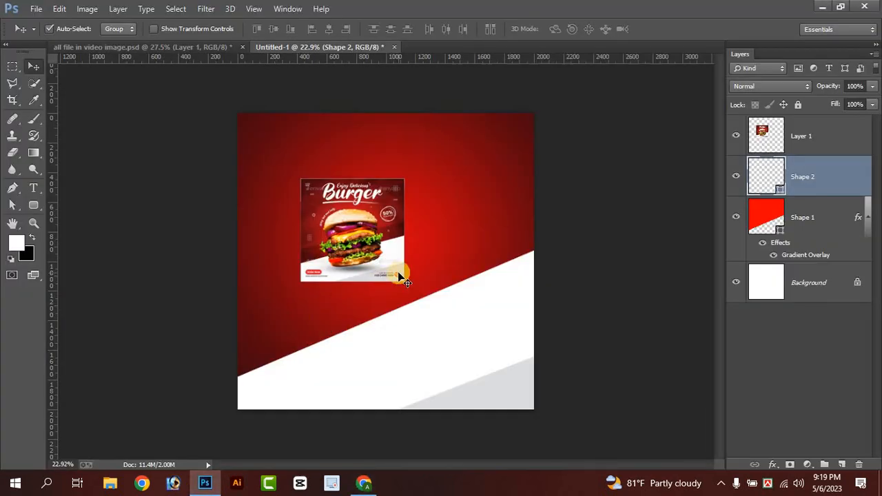
key(ctrl+v)
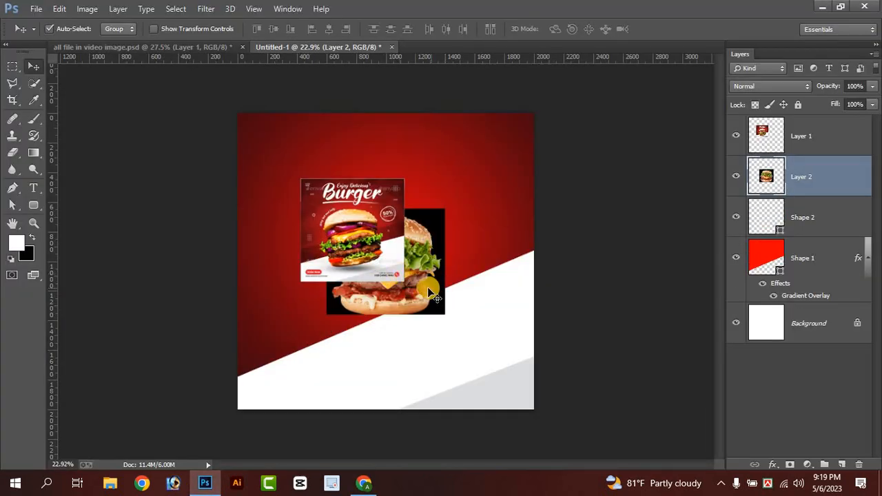
drag(457, 312, 491, 332)
- Remove the black background around the pasted burger with the Magic Eraser at tolerance 15
right_click(13, 153)
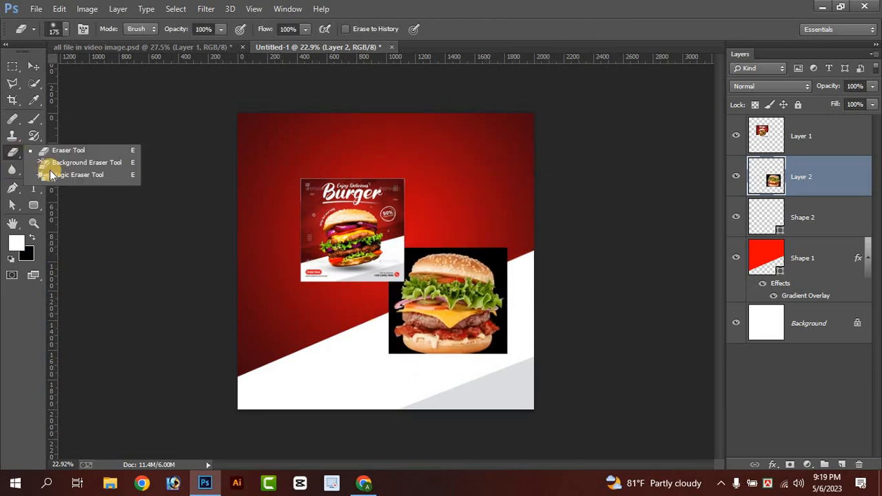
click(49, 173)
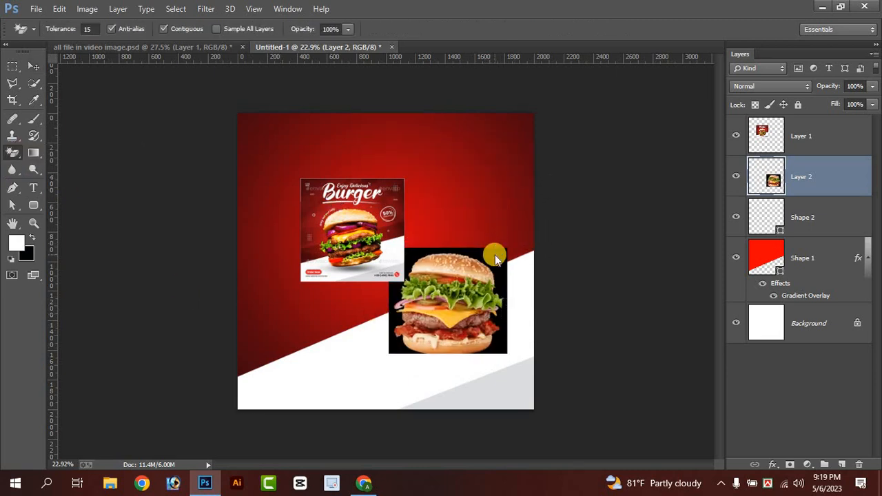
click(494, 254)
- Move the reference burger poster into the canvas's upper-left corner
click(34, 67)
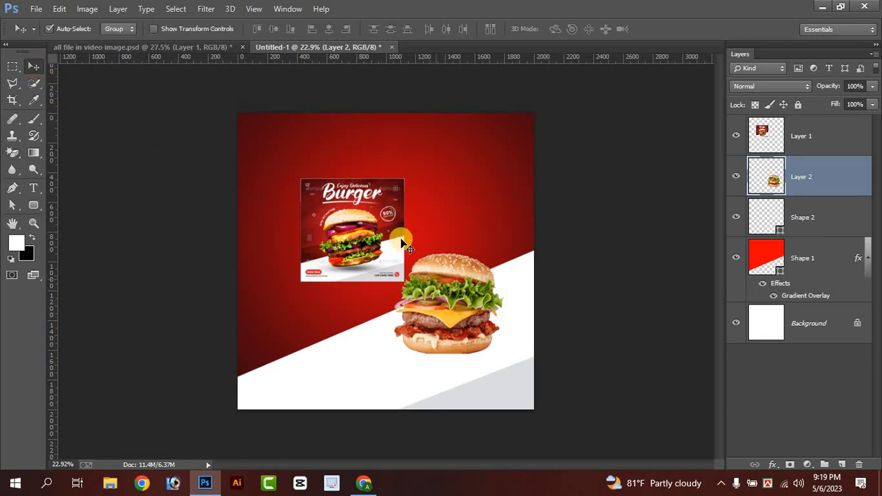
drag(348, 242, 268, 180)
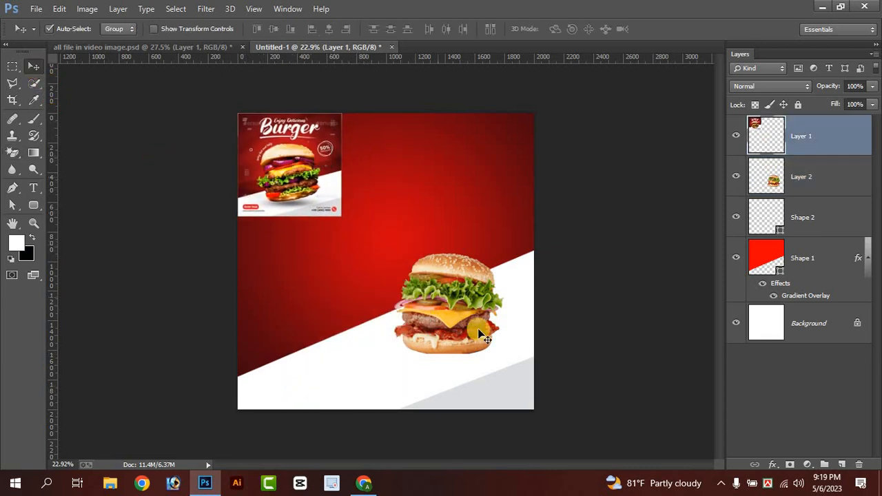
- Move the pasted burger toward the canvas centre and scale it up to about 180% with Free Transform
drag(448, 336, 418, 350)
key(ctrl+t)
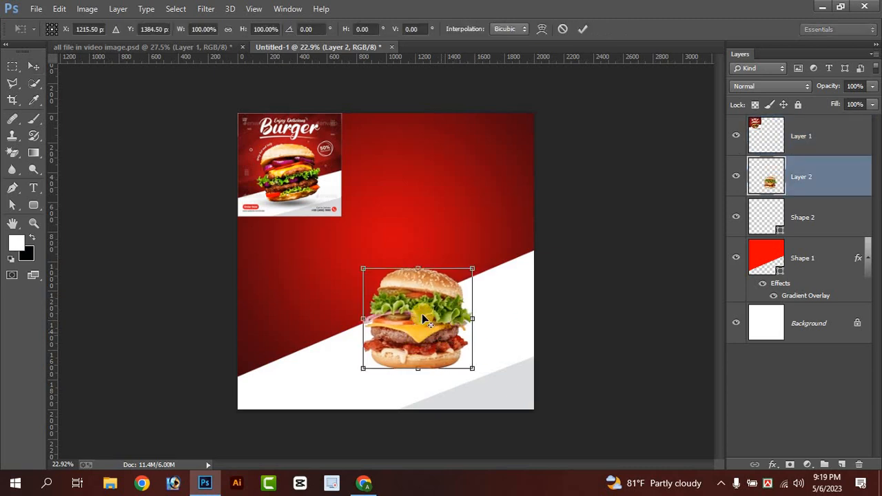
drag(363, 269, 274, 187)
drag(372, 287, 390, 276)
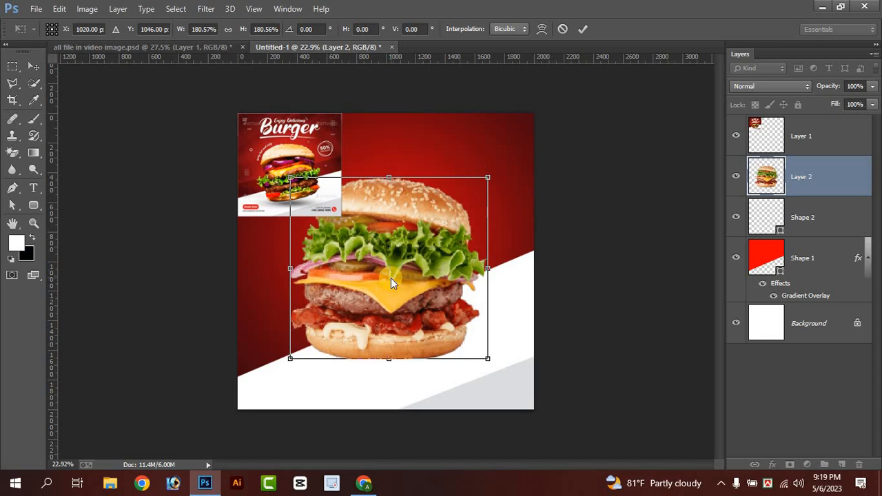
- Flip the burger vertically and horizontally within the transform until it stands upright and mirrored horizontally
right_click(390, 276)
click(446, 268)
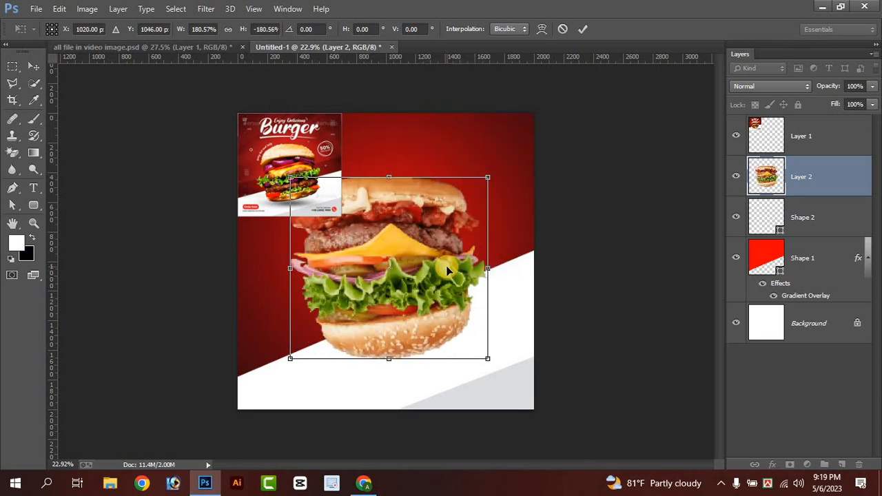
right_click(451, 274)
click(472, 257)
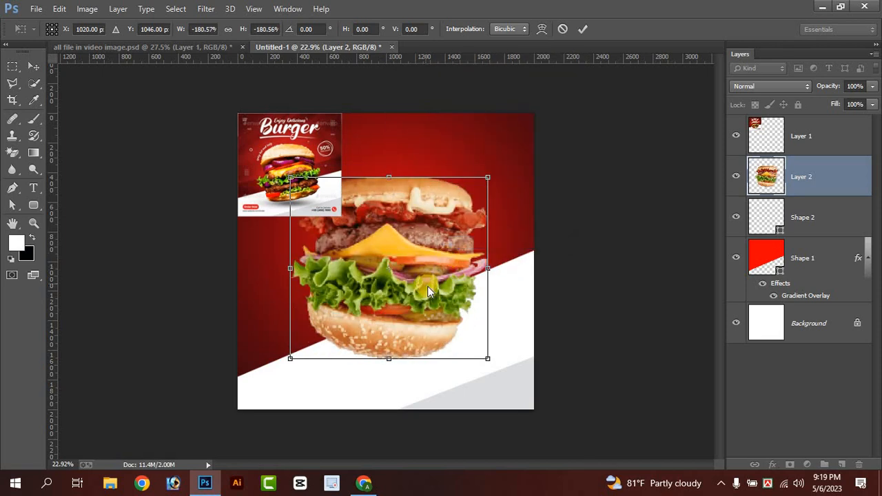
right_click(427, 286)
click(466, 275)
- Rotate the burger to about -8.3°, reduce its scale to about 165%, and apply the transform over the diagonal edge
drag(393, 283, 403, 285)
drag(510, 166, 503, 149)
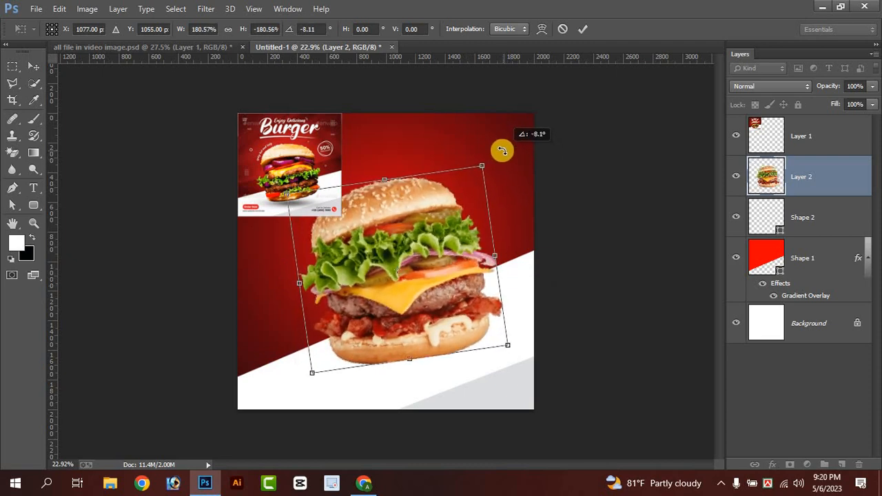
mouse_move(475, 301)
mouse_down()
mouse_move(467, 292)
mouse_move(468, 310)
mouse_move(463, 304)
mouse_up()
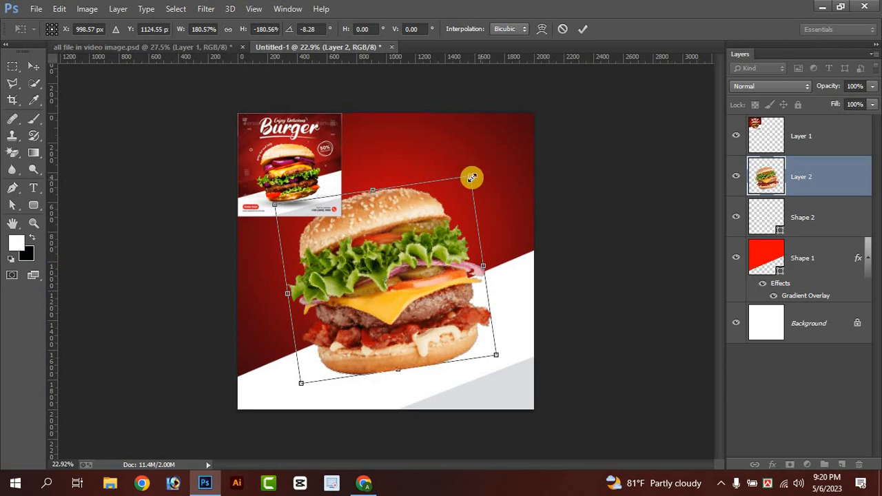
drag(470, 177, 455, 195)
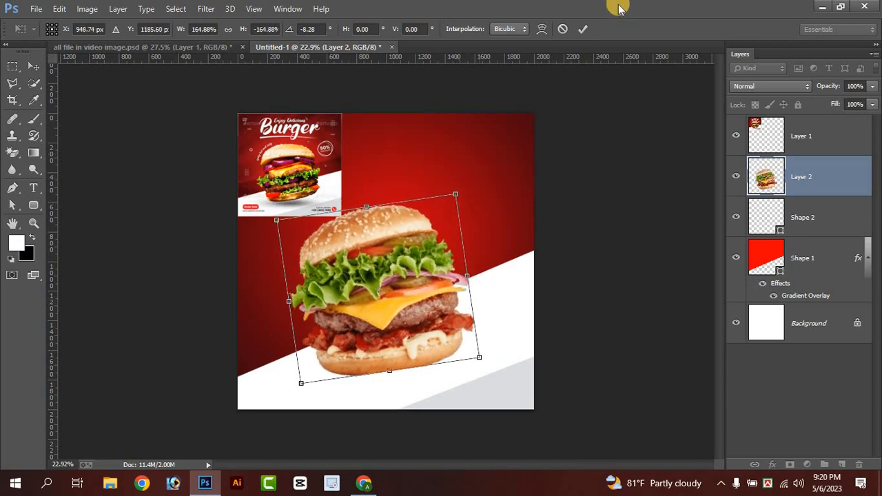
click(582, 30)
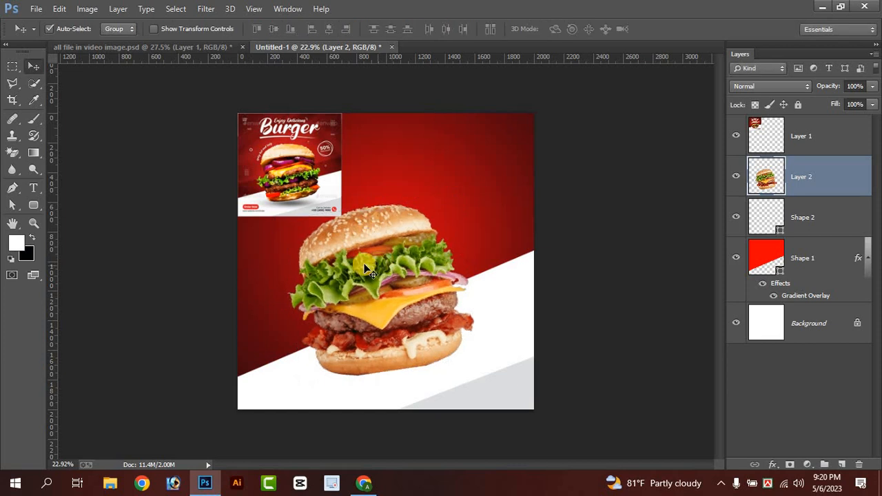
- Distort the burger by pulling its two upper corners upward to make it taller, and nudge it slightly left
key(ctrl+t)
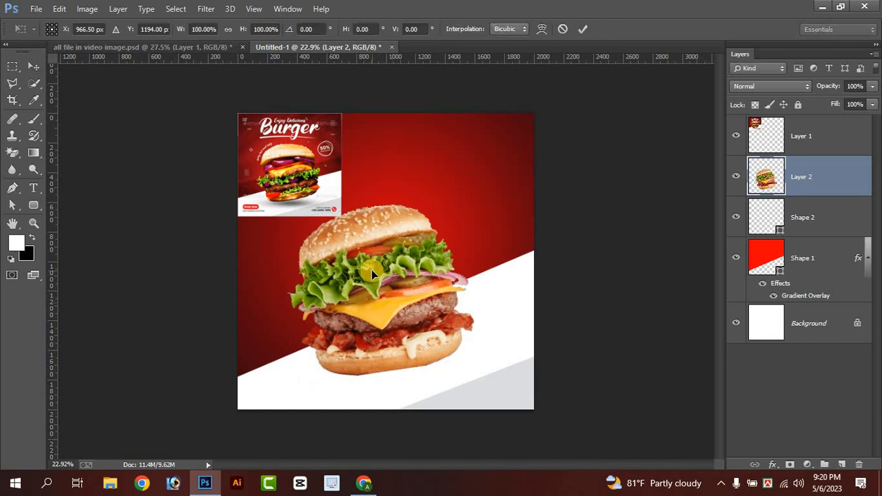
right_click(372, 270)
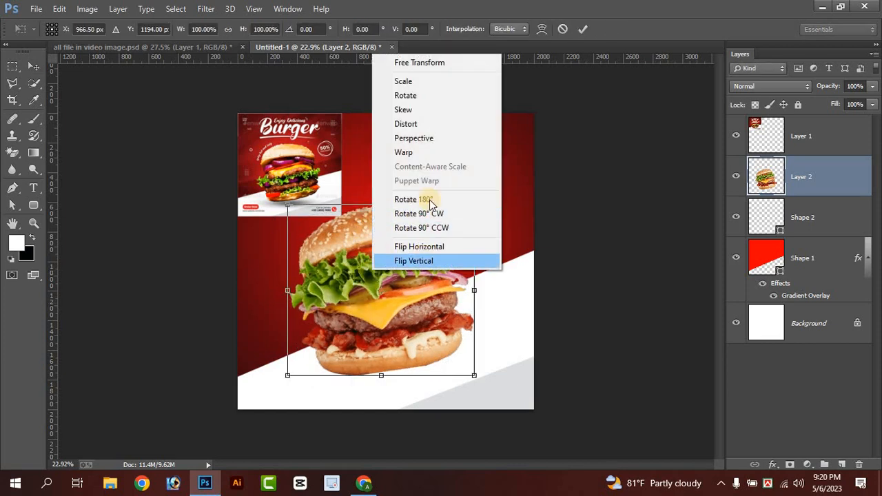
click(406, 125)
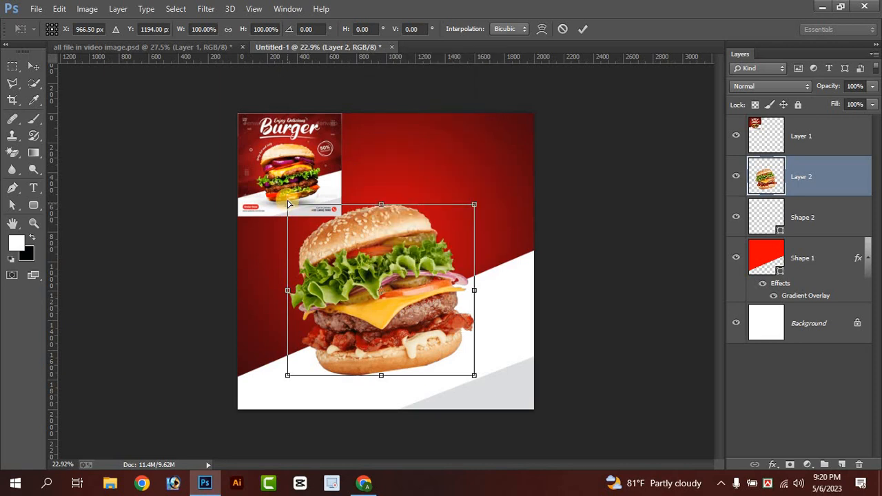
drag(288, 203, 279, 179)
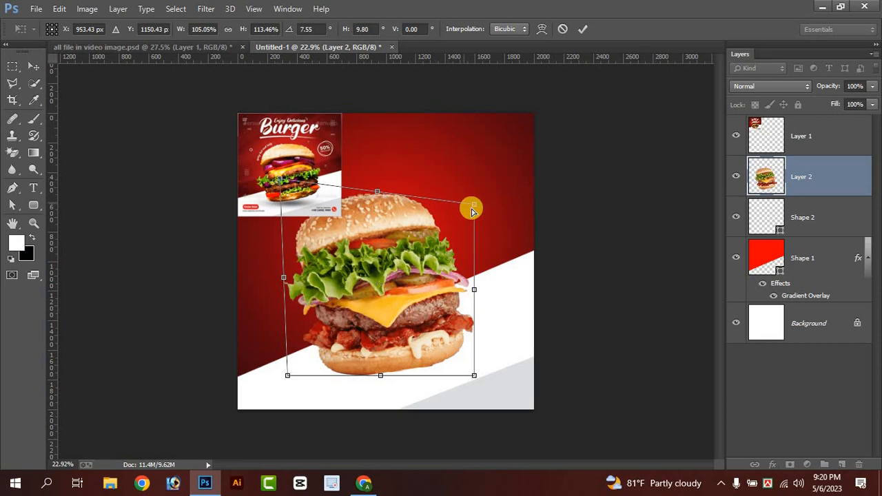
mouse_move(473, 207)
mouse_down()
mouse_move(464, 191)
mouse_move(477, 216)
mouse_move(482, 201)
mouse_move(473, 197)
mouse_up()
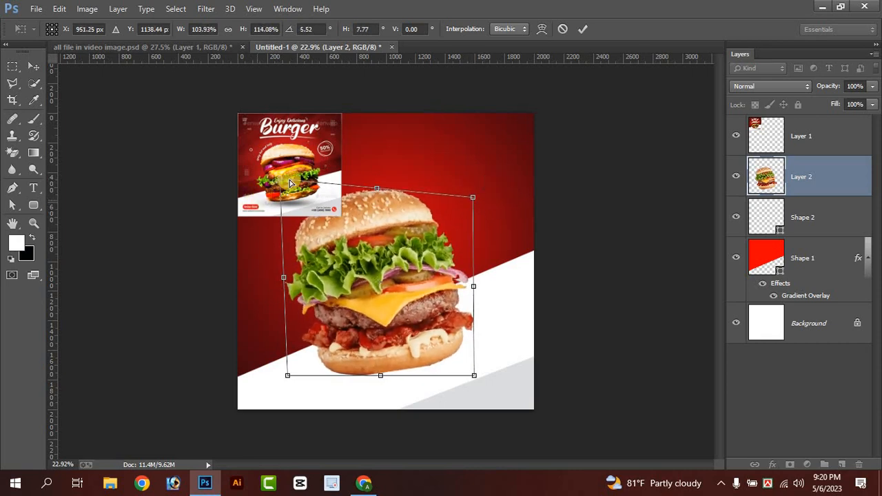
mouse_move(283, 183)
mouse_down()
mouse_move(296, 189)
mouse_move(283, 188)
mouse_up()
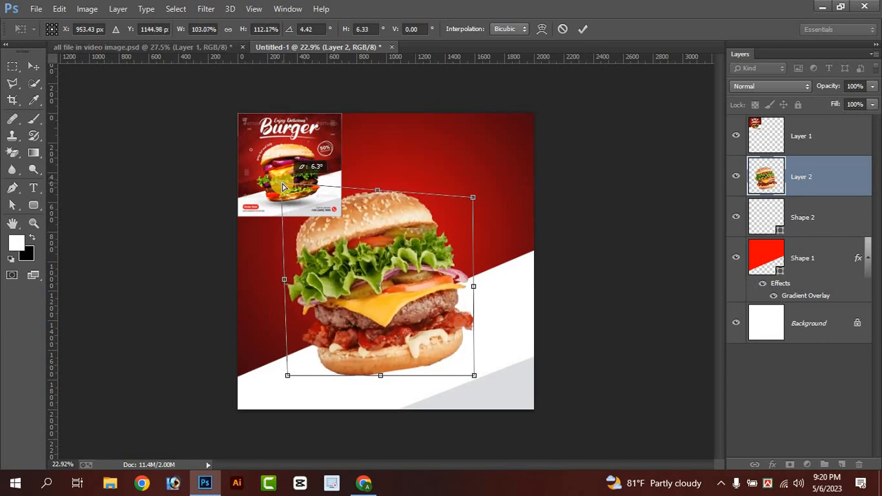
click(582, 30)
key(Left)
key(Left)
key(Left)
key(Left)
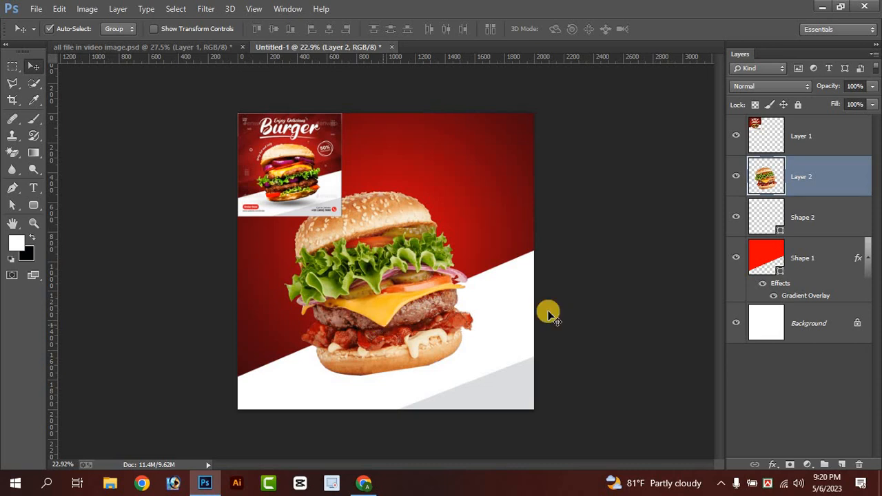
- Add a new empty layer between the grey shape and the burger, and activate the Brush tool
click(804, 214)
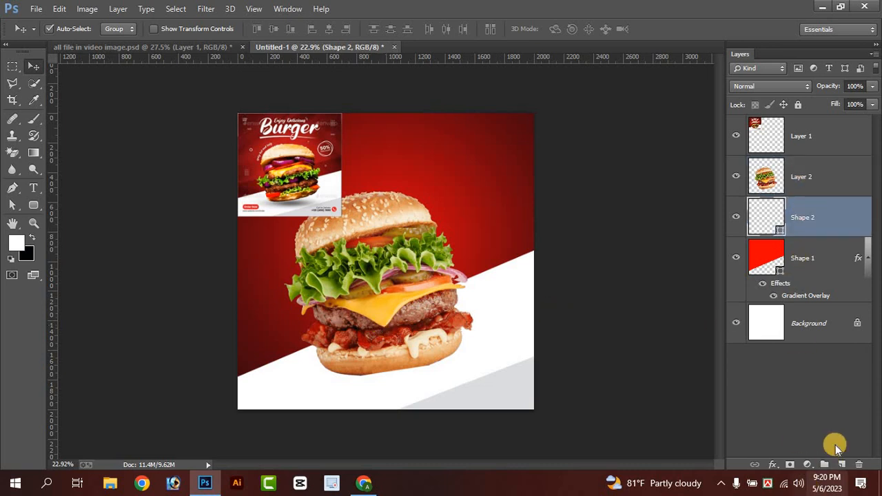
click(841, 464)
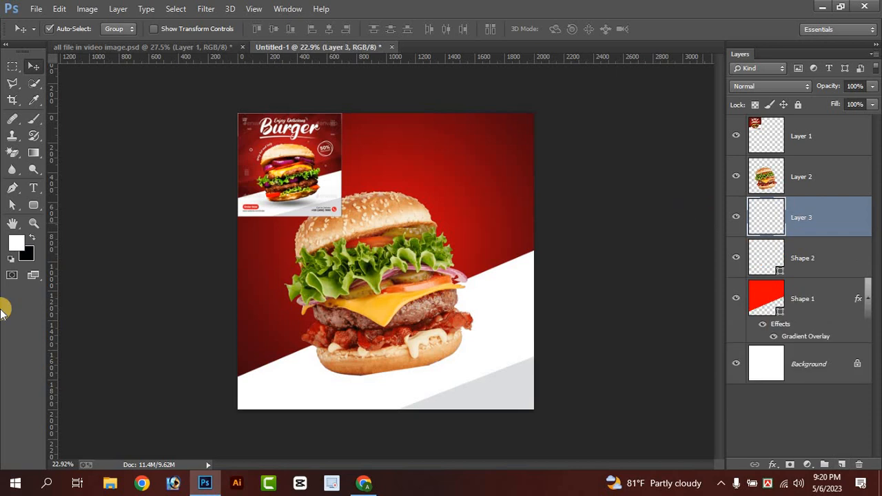
click(34, 118)
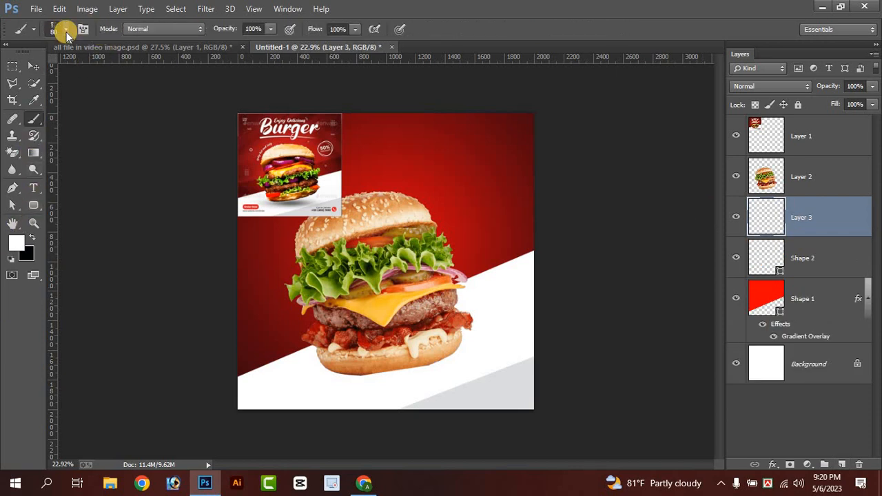
- Replace the current brushes with the Basic Brushes set and choose the soft round 35 px brush
click(65, 30)
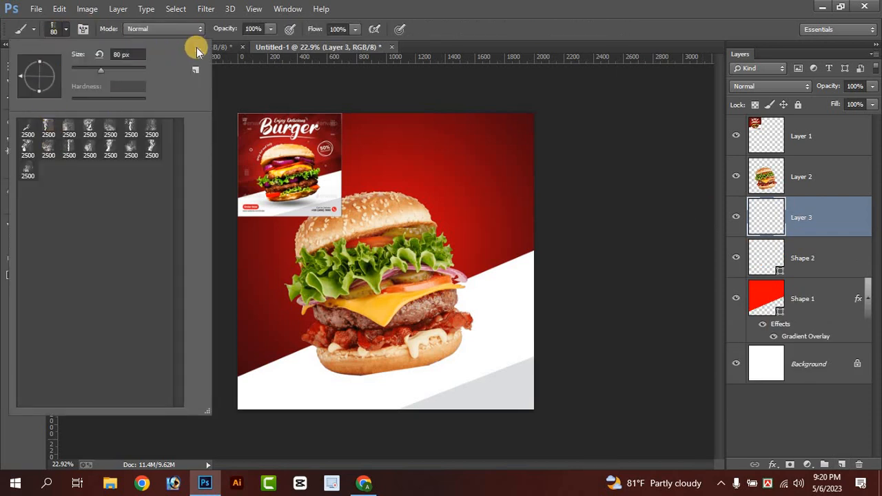
click(197, 51)
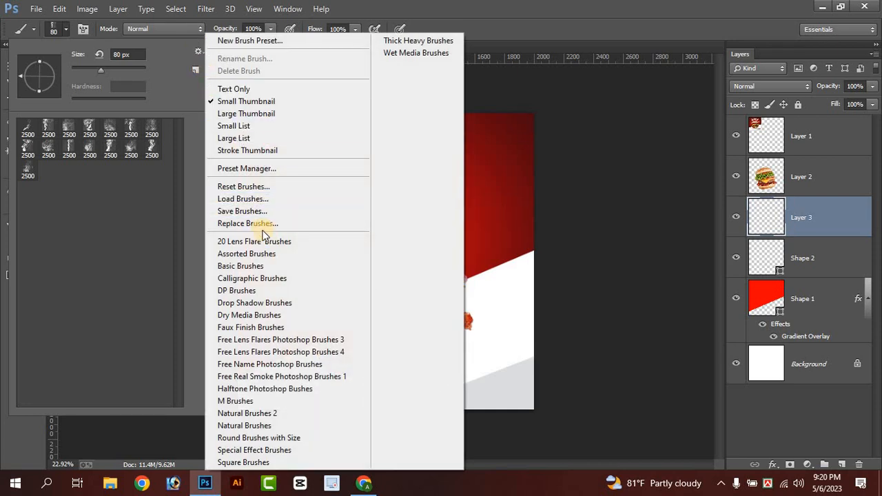
click(258, 266)
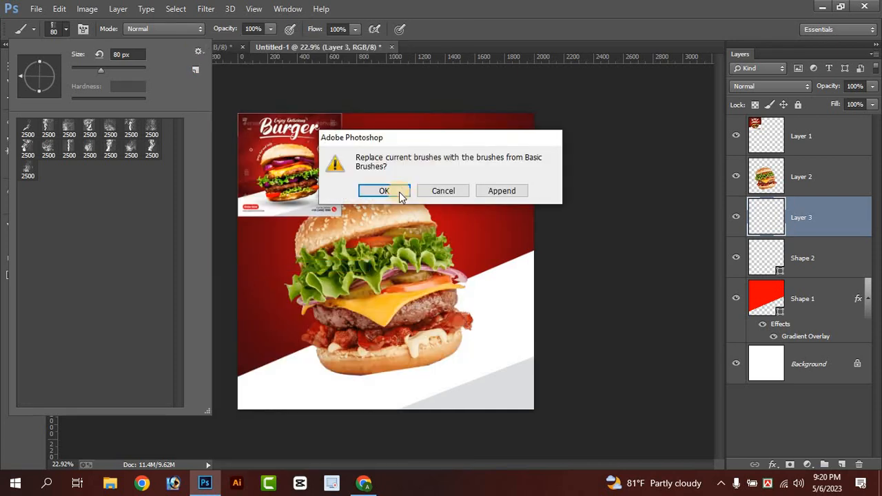
click(372, 191)
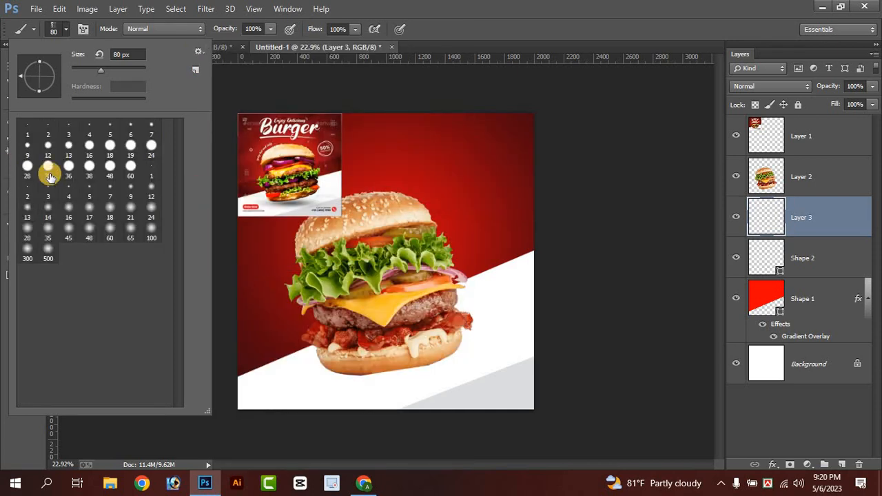
click(46, 235)
click(67, 28)
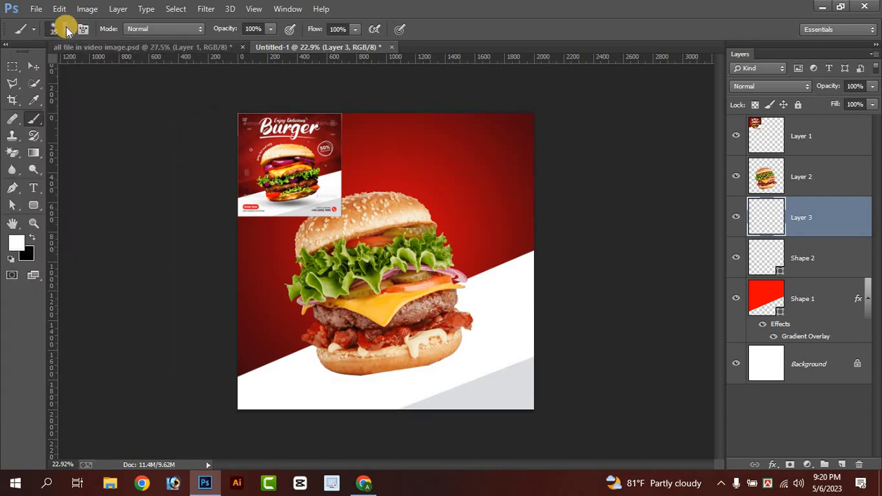
- Enlarge the soft brush to 1100 px and flatten its tip into a thin horizontal ellipse
click(67, 28)
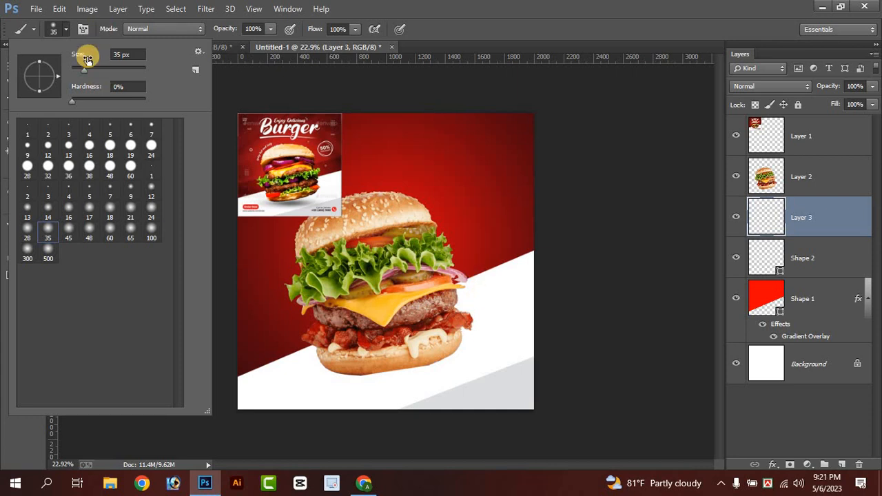
drag(91, 70, 135, 72)
click(116, 72)
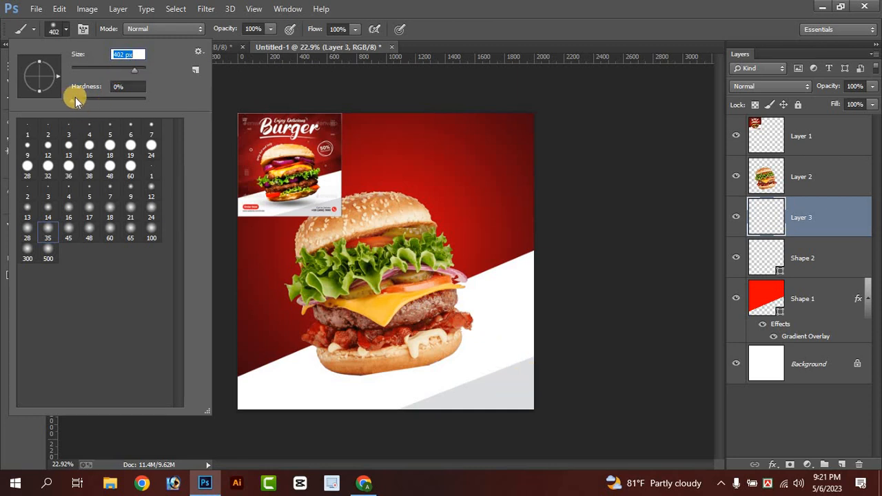
drag(41, 60, 39, 81)
click(59, 25)
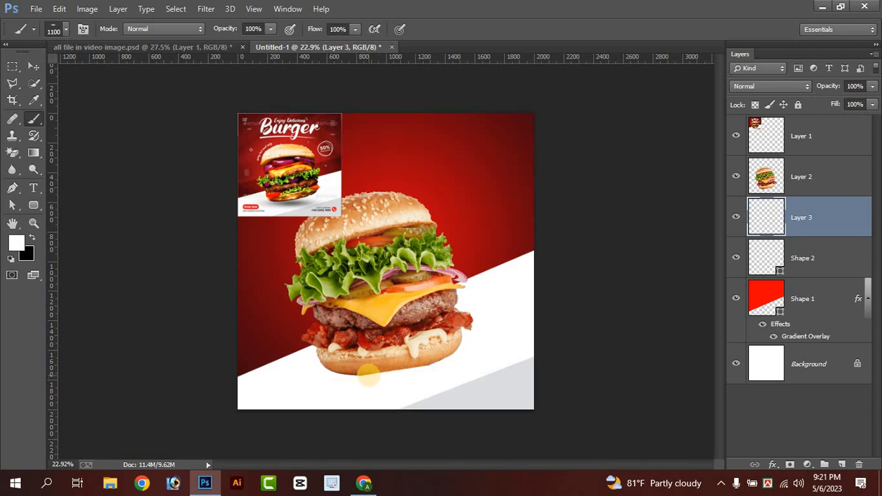
- Set the foreground colour to black (000000) and paint a soft flat shadow beneath the burger
click(18, 242)
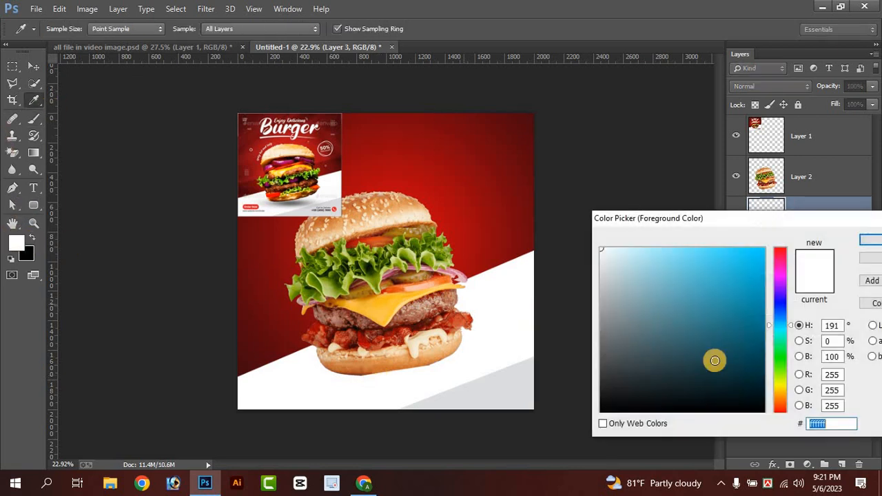
drag(671, 250, 786, 438)
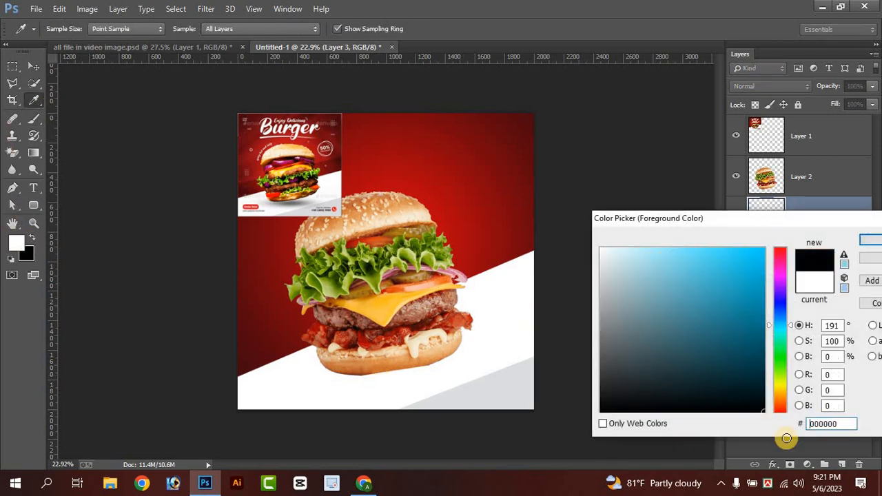
click(869, 240)
key(b)
click(368, 374)
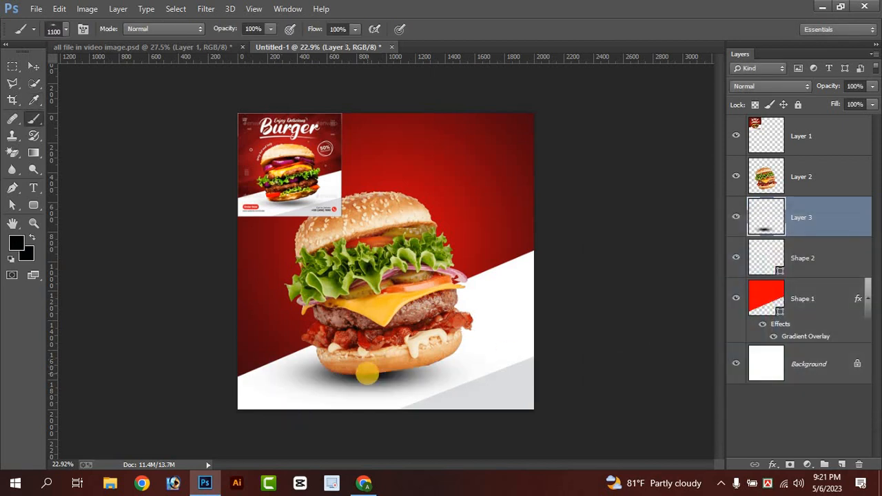
mouse_move(367, 374)
mouse_down()
mouse_move(402, 382)
mouse_move(329, 372)
mouse_up()
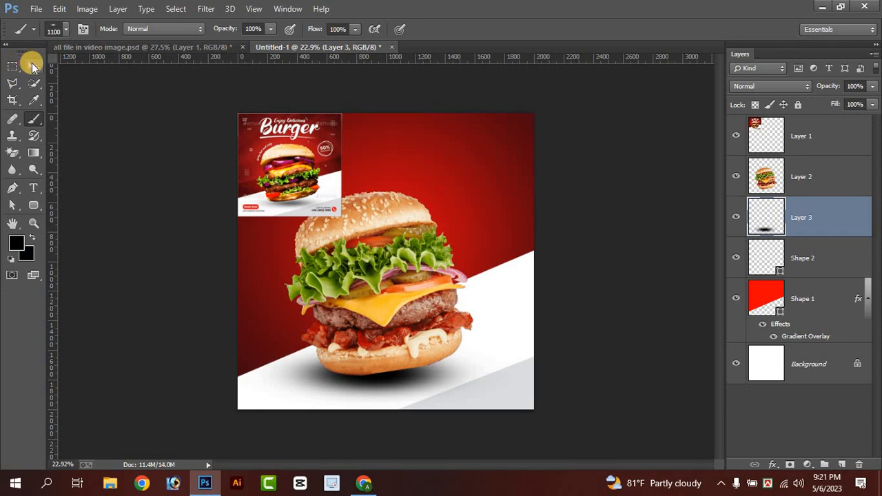
- Lower the shadow layer's opacity to 55% and shift the shadow slightly right under the burger
click(33, 65)
click(872, 86)
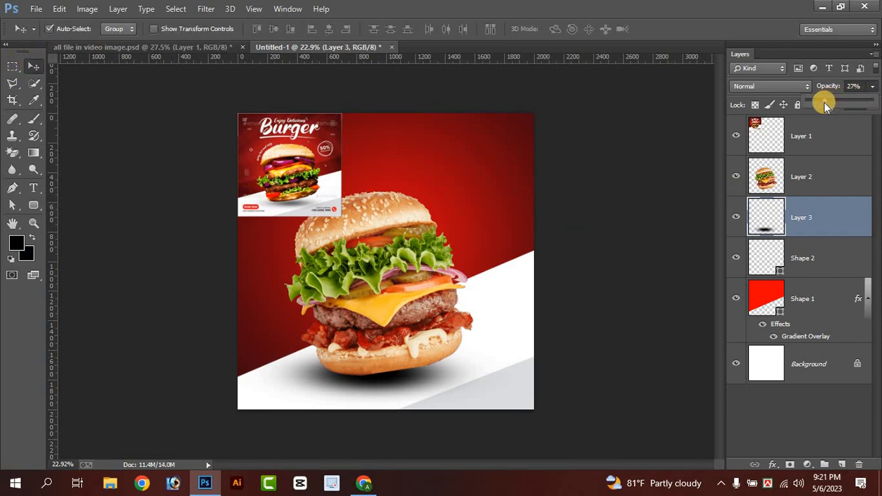
drag(824, 102, 841, 100)
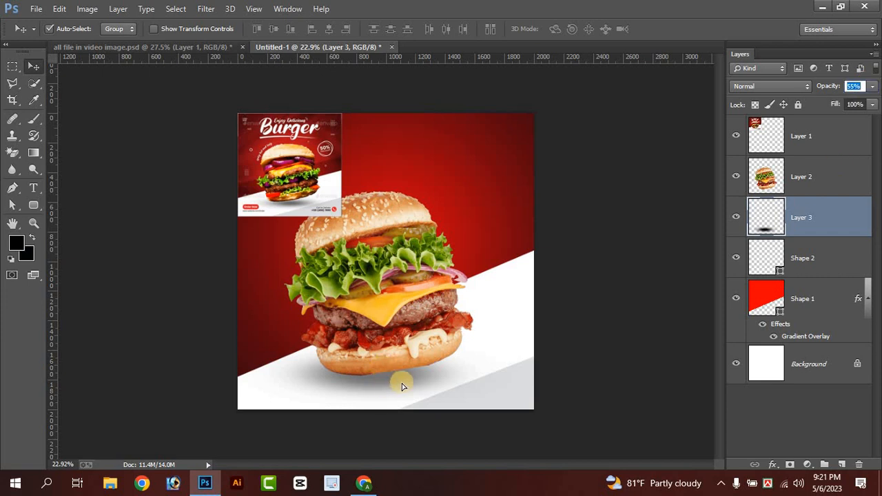
drag(384, 379, 394, 377)
- Add a new layer above the shadow and paint a smaller contact shadow under the bun with the flattened brush at 400 px
click(30, 118)
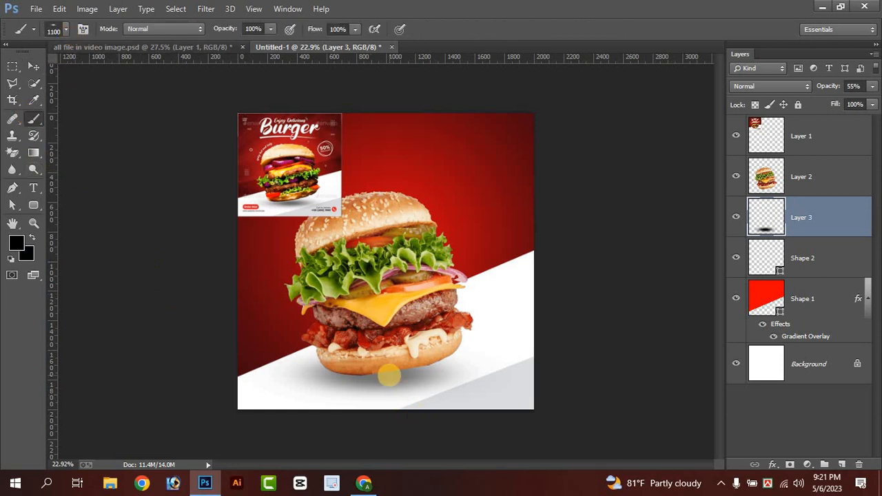
key(bracketleft)
click(842, 465)
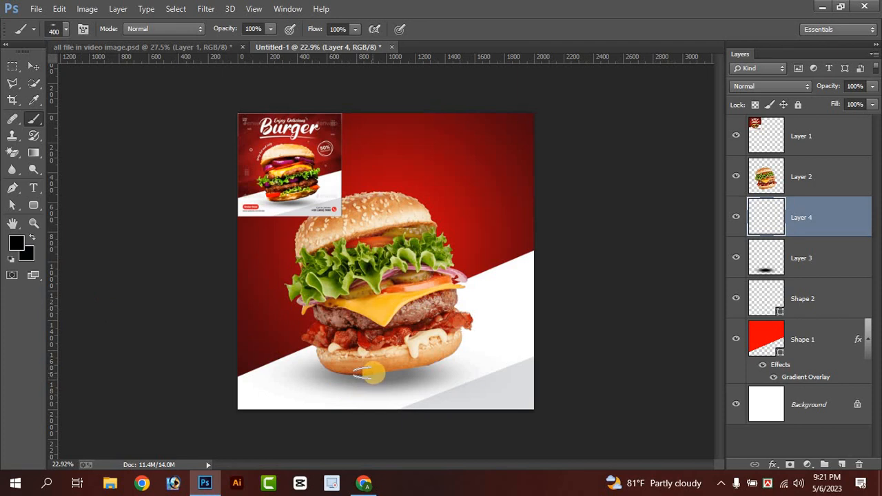
drag(520, 386, 518, 395)
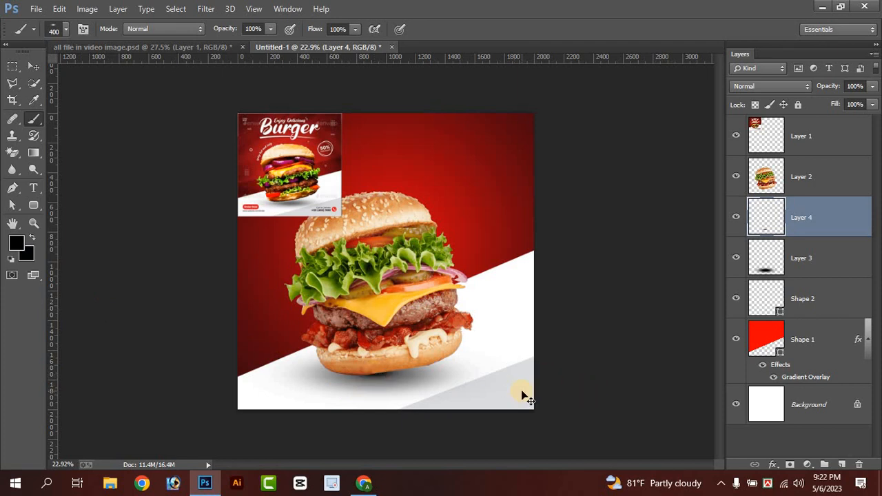
- Undo the contact shadow strokes, repaint a short dark one beneath the bun and lower its layer opacity to 59%
key(ctrl+z)
drag(375, 374, 427, 374)
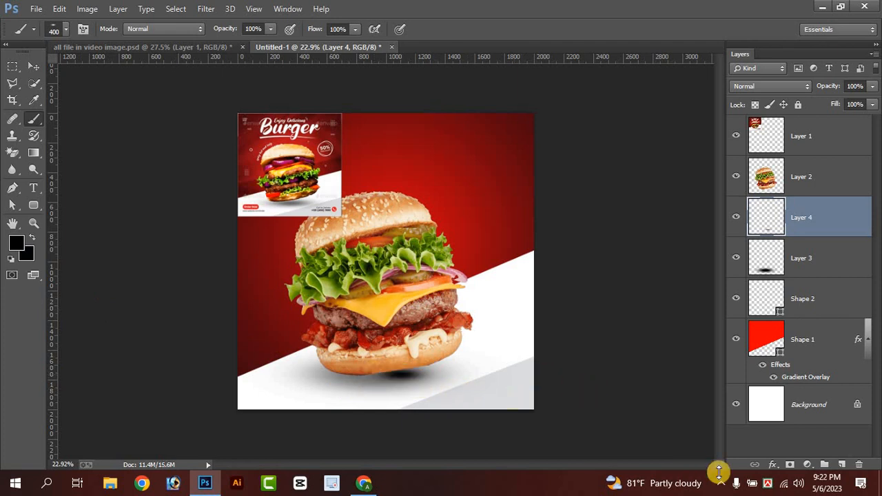
key(ctrl+z)
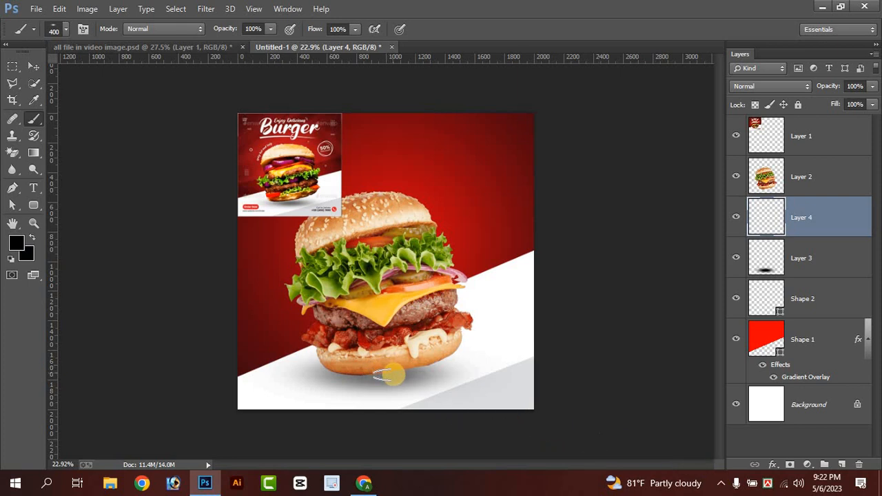
drag(383, 373, 421, 374)
click(873, 86)
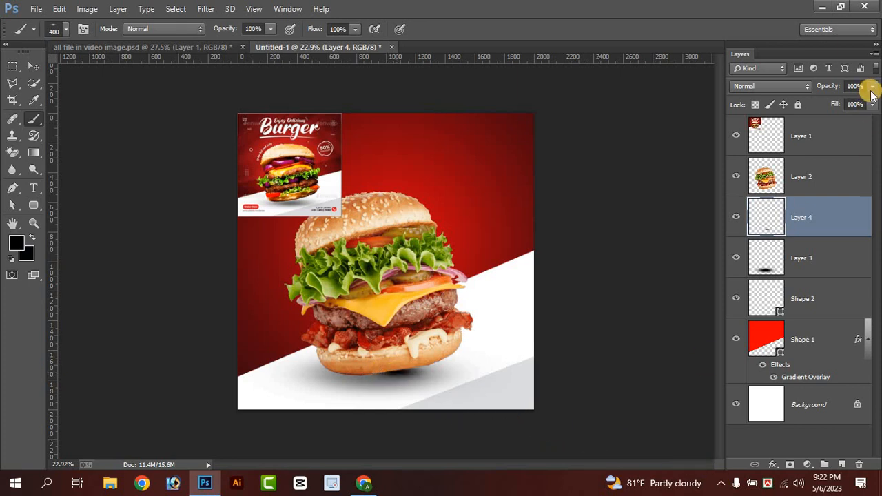
mouse_move(847, 102)
mouse_down()
mouse_move(831, 99)
mouse_move(846, 102)
mouse_up()
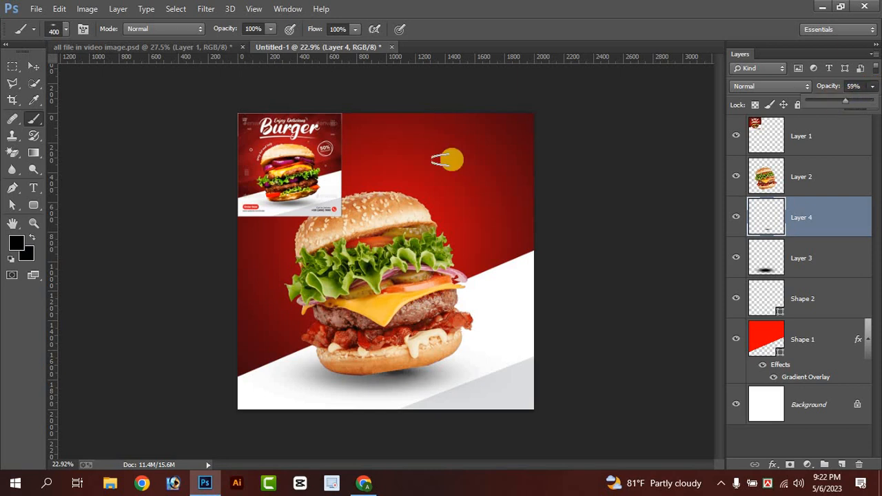
- Turn off the Move tool's Auto-Select and shift the small contact shadow slightly down beneath the burger
click(33, 68)
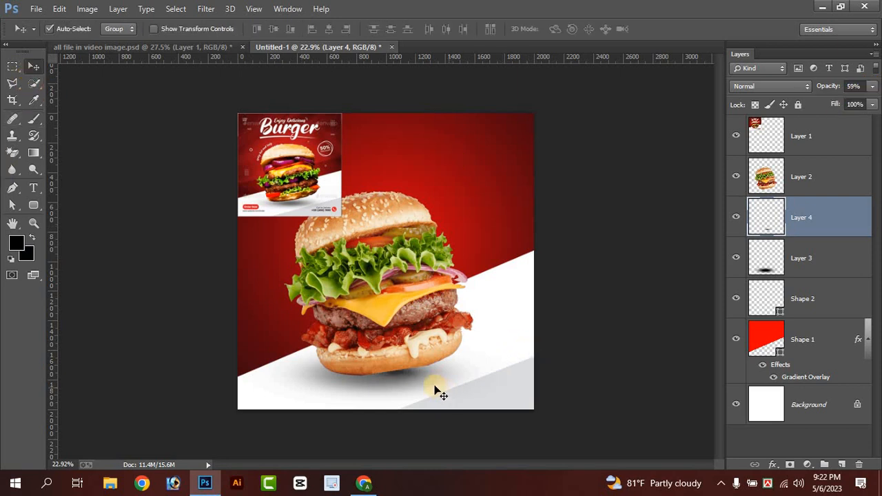
drag(431, 384, 417, 376)
click(809, 220)
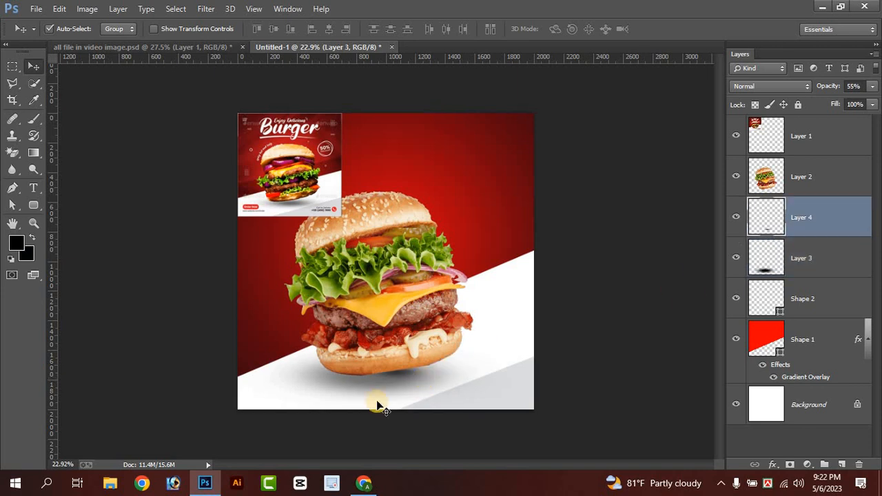
click(49, 29)
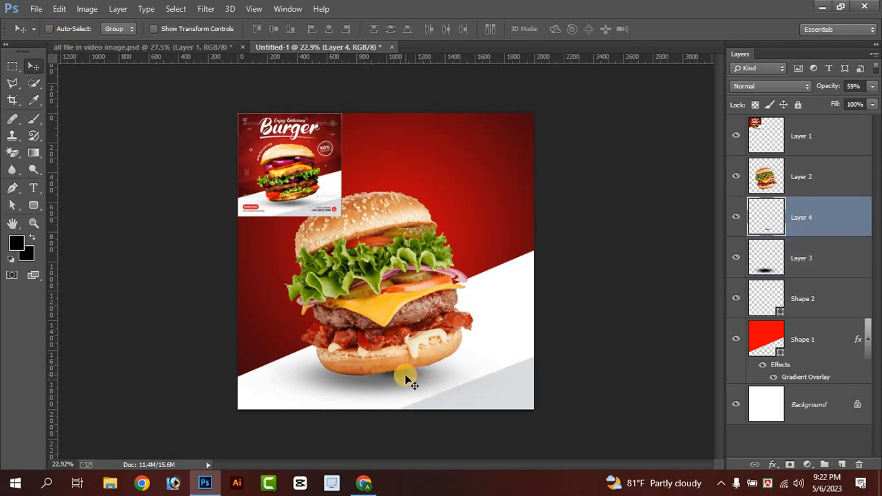
mouse_move(407, 379)
mouse_down()
mouse_move(403, 390)
mouse_move(399, 379)
mouse_move(405, 389)
mouse_up()
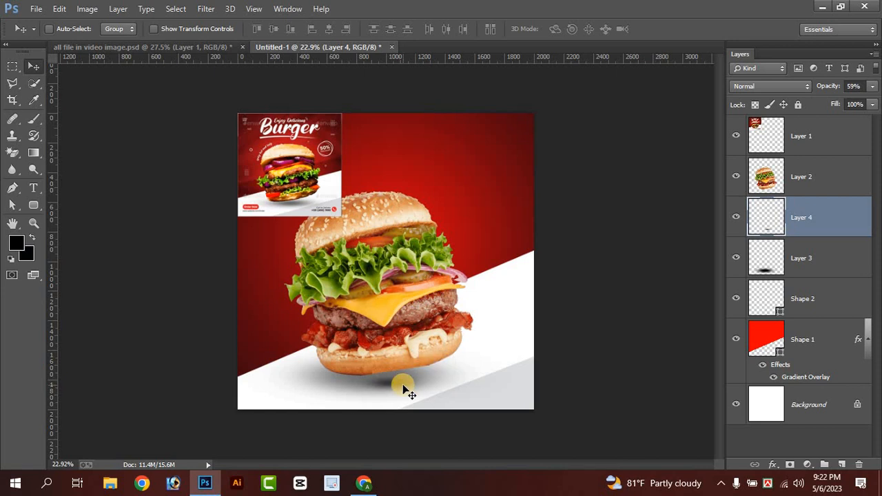
- Rotate the contact shadow by -3.33° with Free Transform and move it up against the bun's underside
key(ctrl+t)
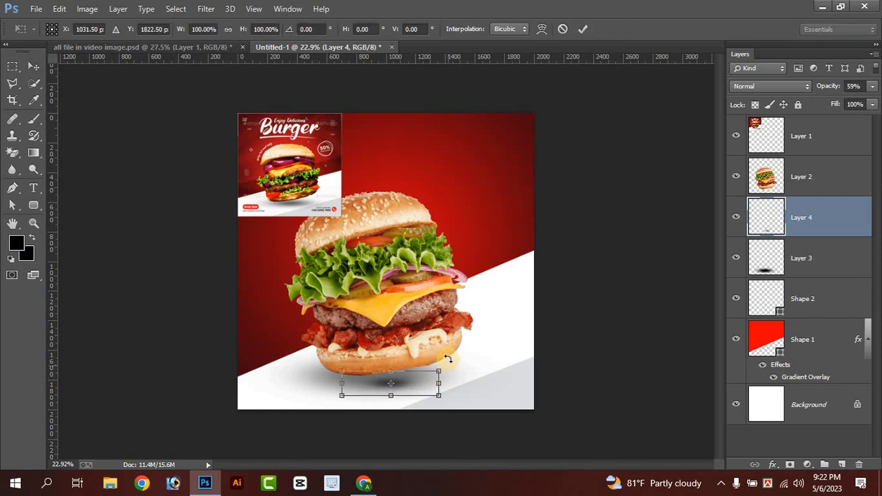
drag(447, 359, 454, 350)
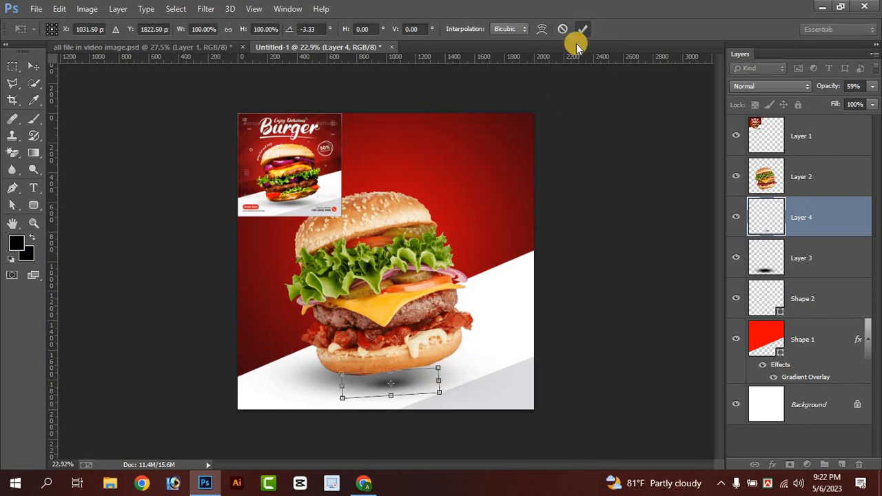
click(583, 29)
drag(398, 387, 394, 378)
- Lower the contact shadow layer's opacity to 33%
click(872, 87)
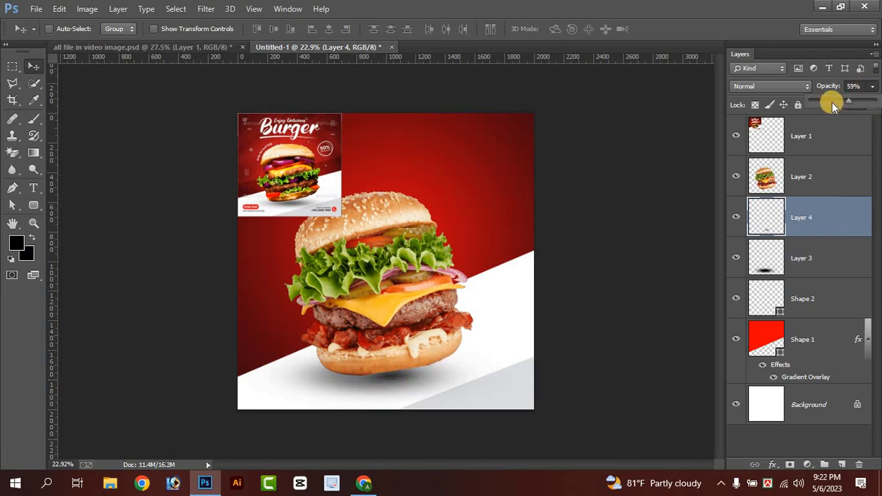
drag(833, 103, 832, 105)
click(669, 370)
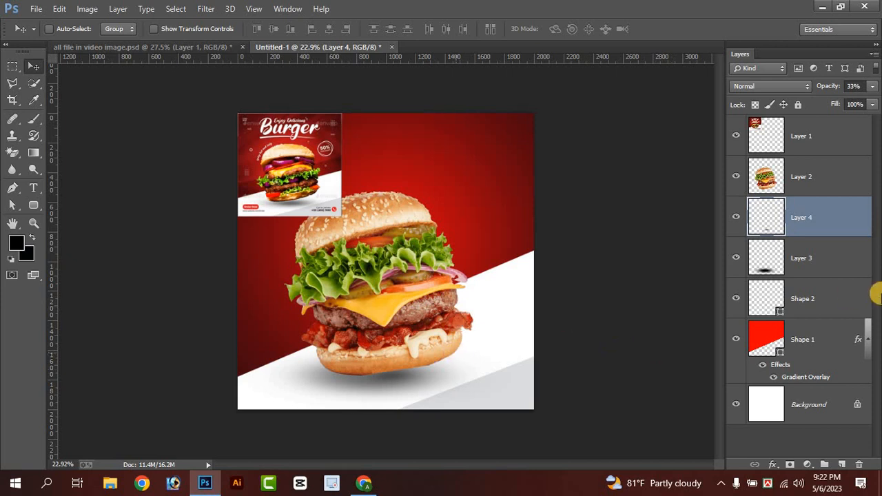
- Add a layer above the reference image and draw a rounded rectangle about 372 × 90 px in the poster's lower-left white area
click(814, 138)
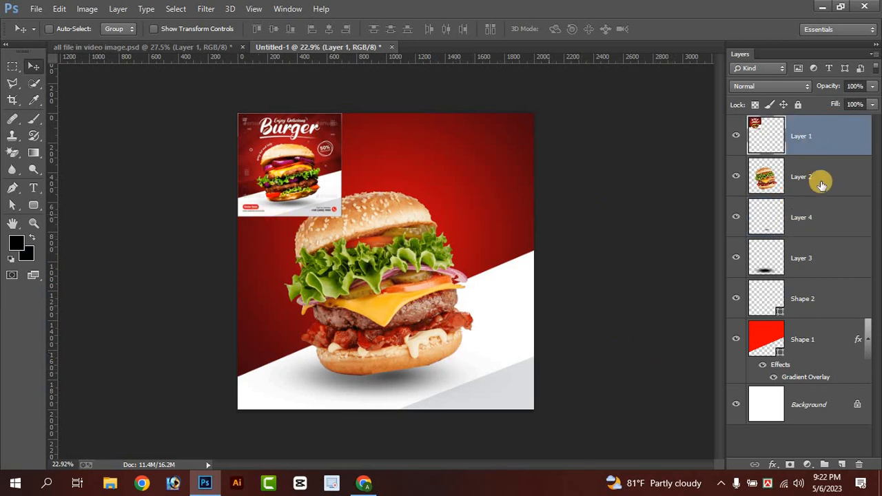
click(842, 464)
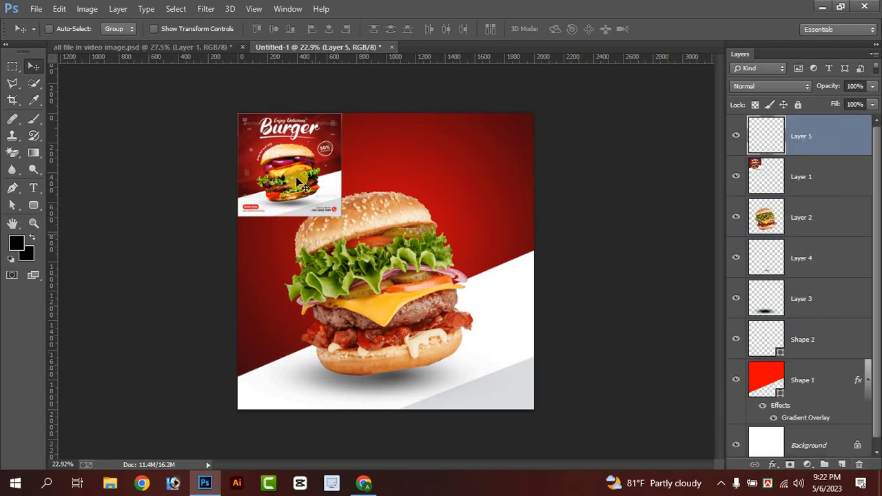
scroll(295, 180, up, 2)
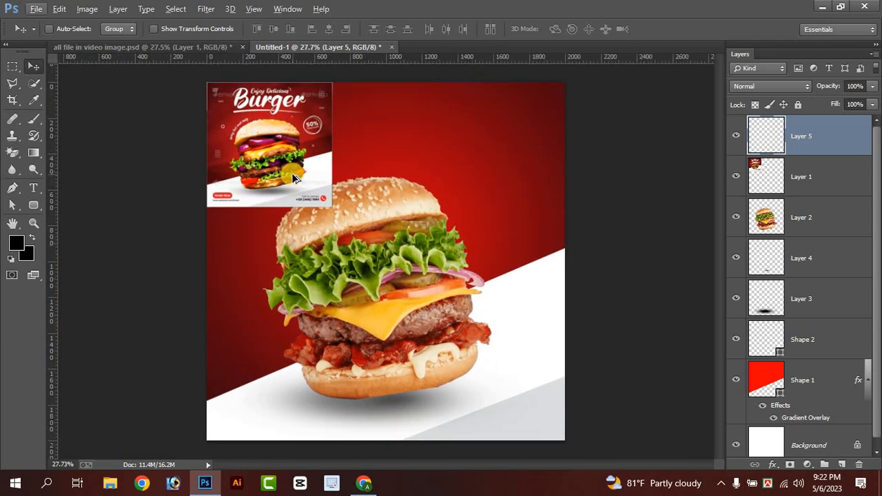
scroll(279, 150, down, 1)
click(232, 219)
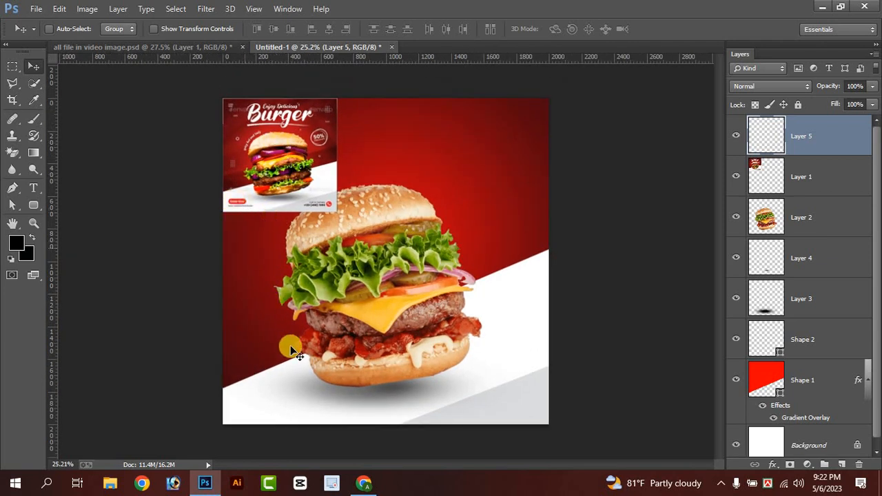
click(33, 206)
click(76, 215)
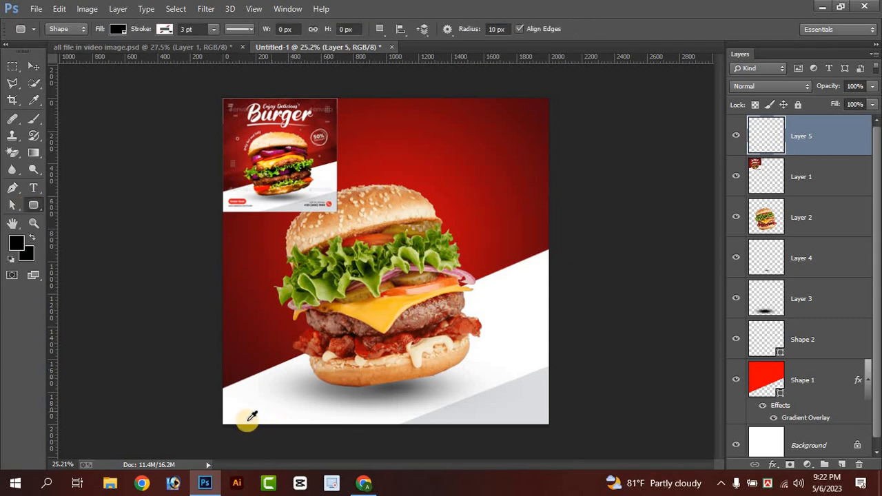
scroll(246, 418, up, 3)
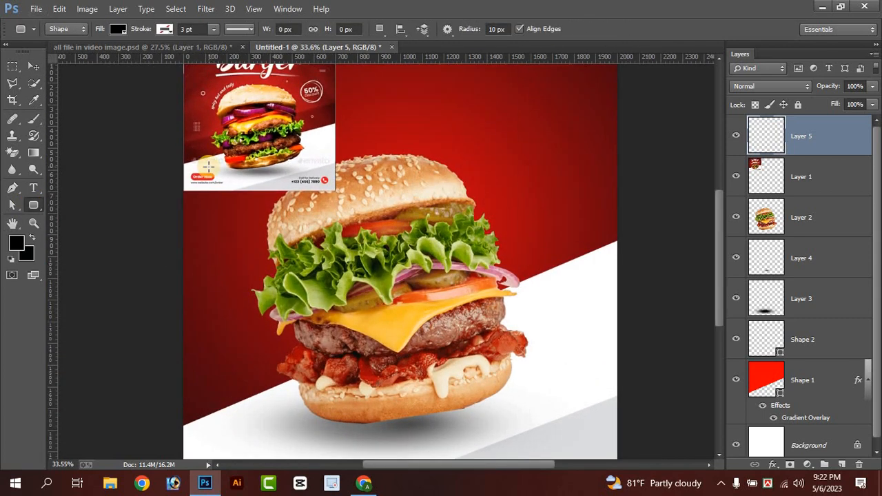
scroll(208, 172, up, 5)
scroll(233, 238, down, 6)
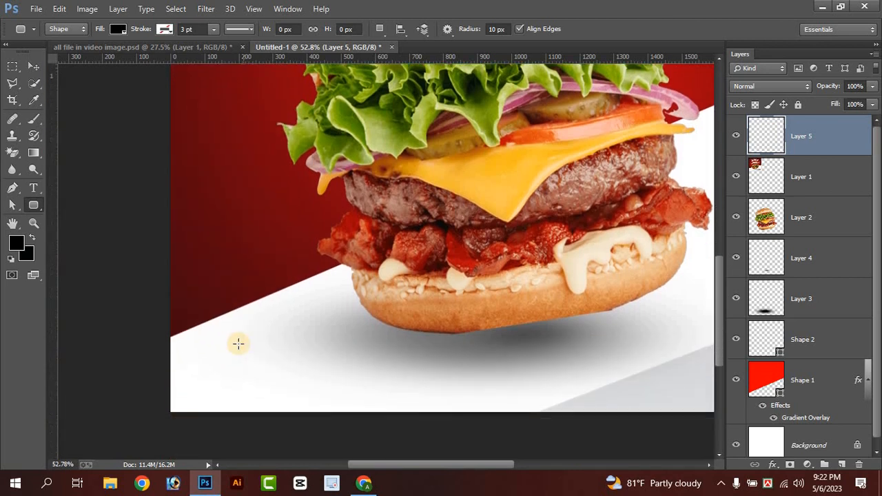
scroll(238, 343, down, 1)
drag(205, 325, 333, 356)
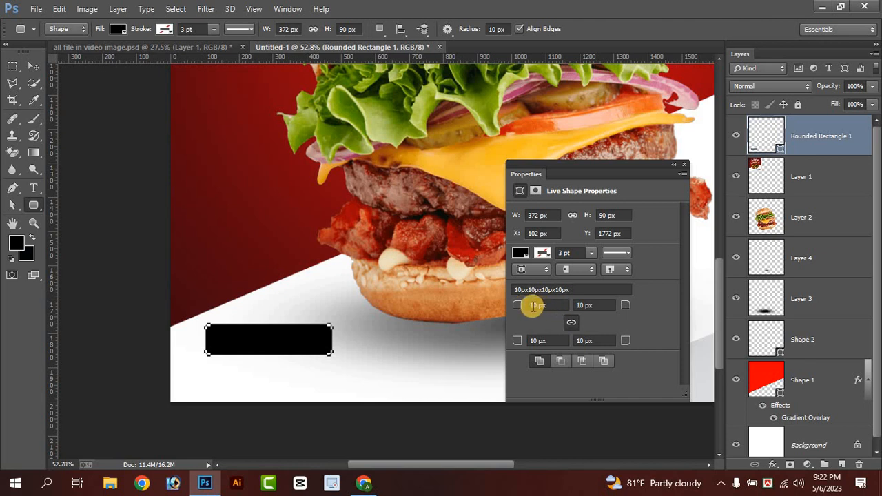
- Round all four corners of the rectangle to 45 px and fill it with pure red
click(534, 306)
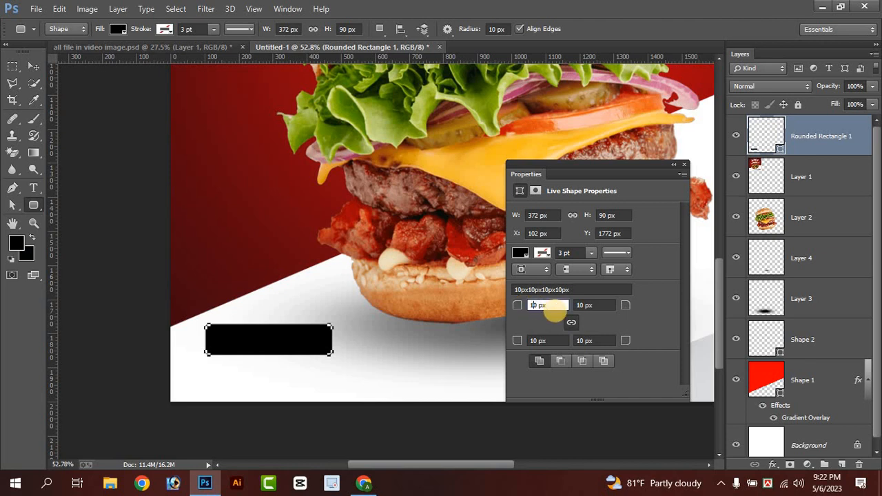
text(0)
key(Tab)
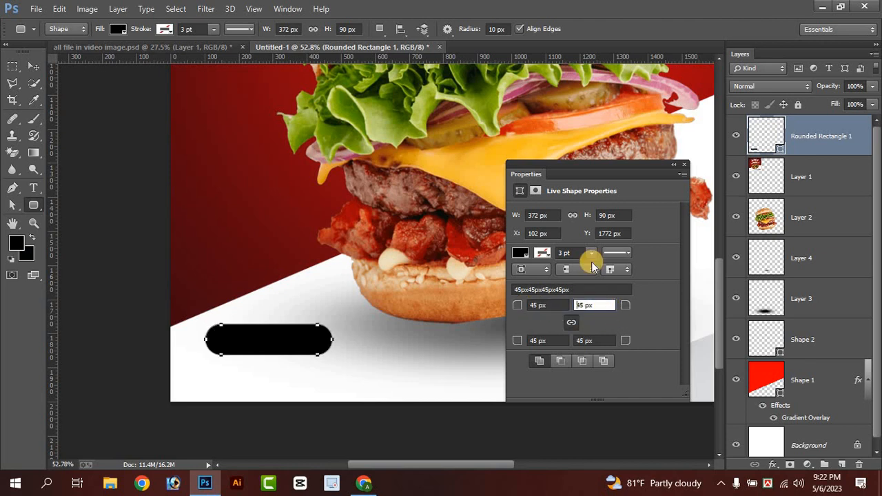
click(520, 253)
click(543, 315)
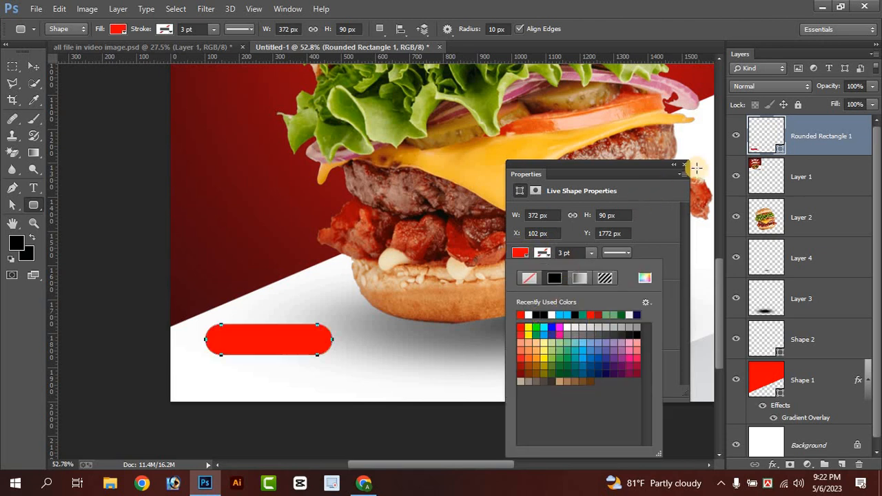
click(167, 150)
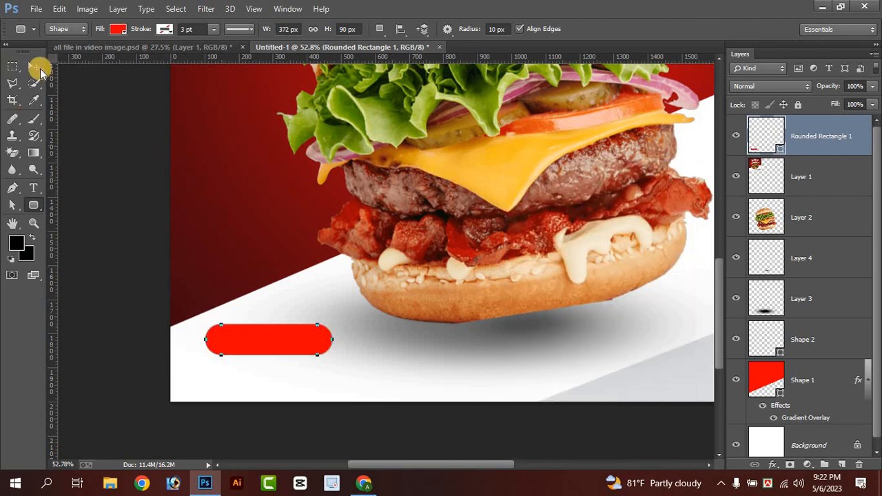
- Recolour the rounded rectangle to a deeper saturated red, using the Order Now button in the reference poster as the guide
click(34, 67)
scroll(370, 243, down, 7)
scroll(309, 341, up, 1)
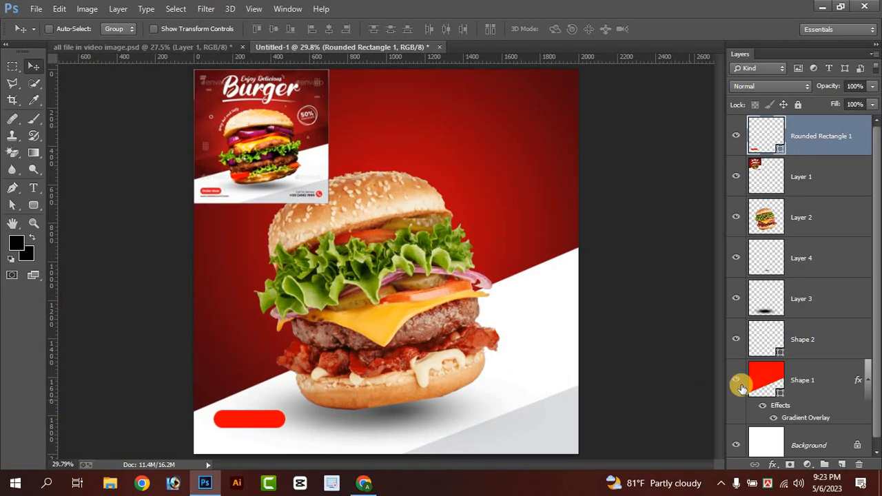
click(777, 384)
click(782, 150)
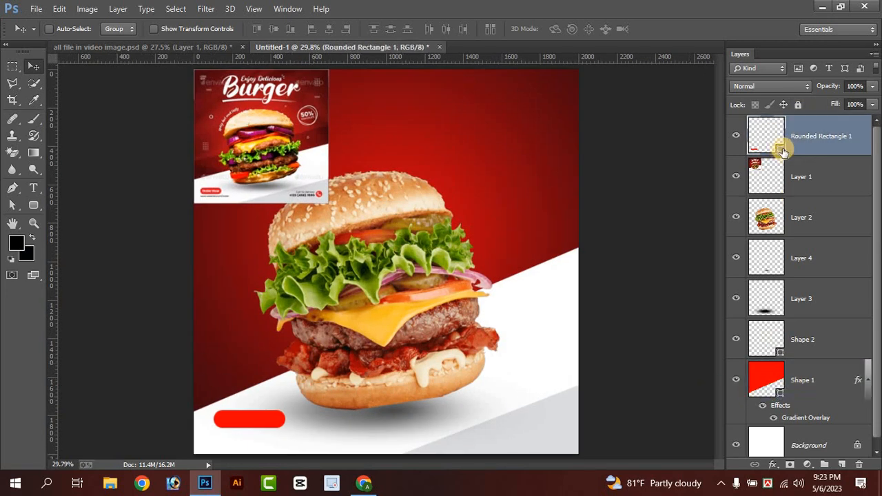
double_click(766, 136)
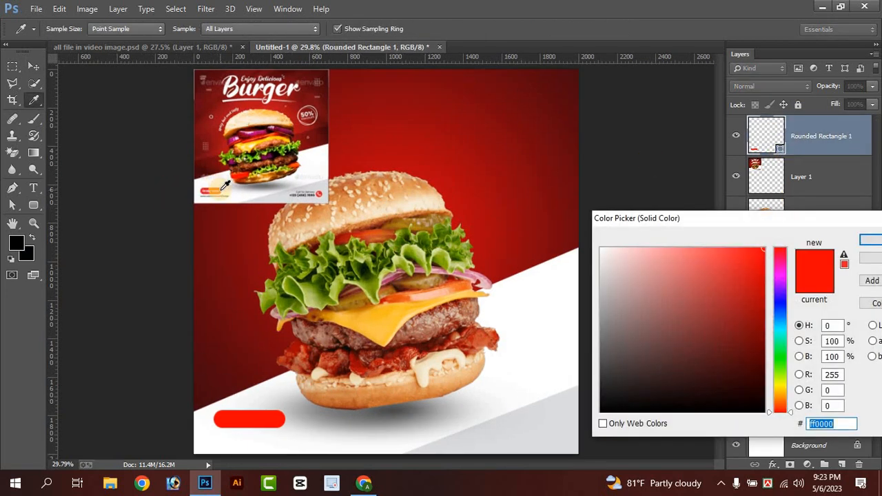
click(221, 189)
drag(716, 278, 736, 295)
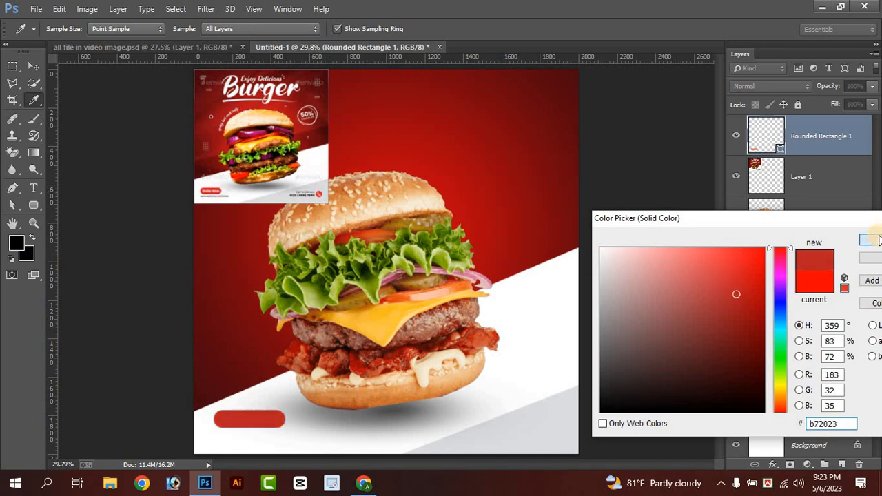
click(761, 292)
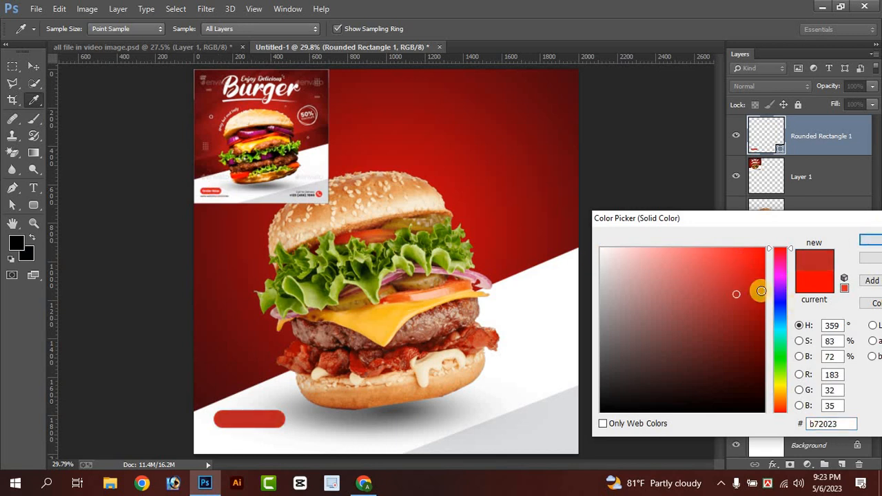
click(868, 246)
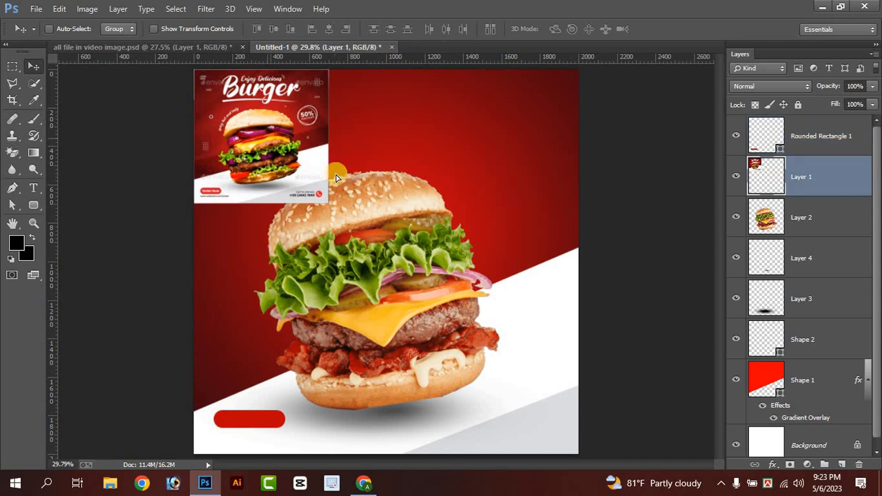
- Move the reference poster image out of the corner to the canvas centre, over the burger's top bun
drag(284, 141, 461, 274)
scroll(405, 180, down, 1)
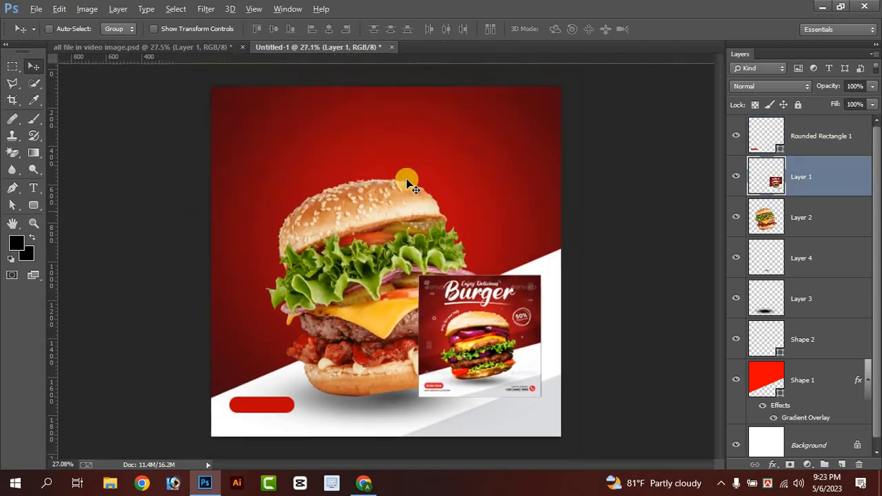
scroll(415, 166, up, 1)
drag(451, 276, 386, 122)
- Start a white 40.46 pt text line on a new layer above the reference image, in the poster's upper red area
scroll(396, 131, up, 3)
scroll(403, 145, up, 2)
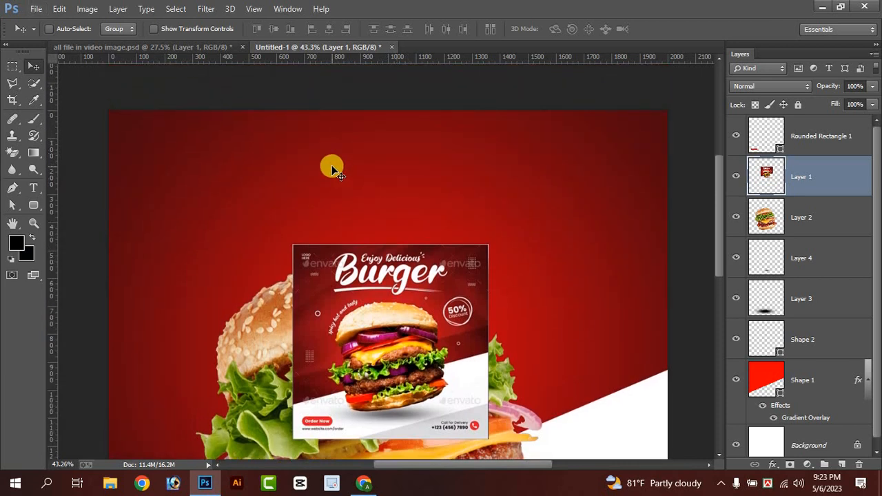
scroll(331, 166, up, 1)
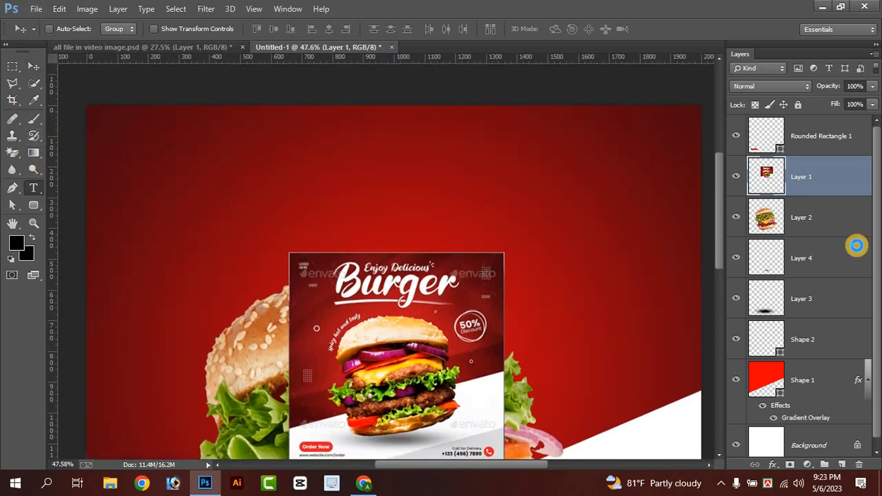
click(842, 465)
key(t)
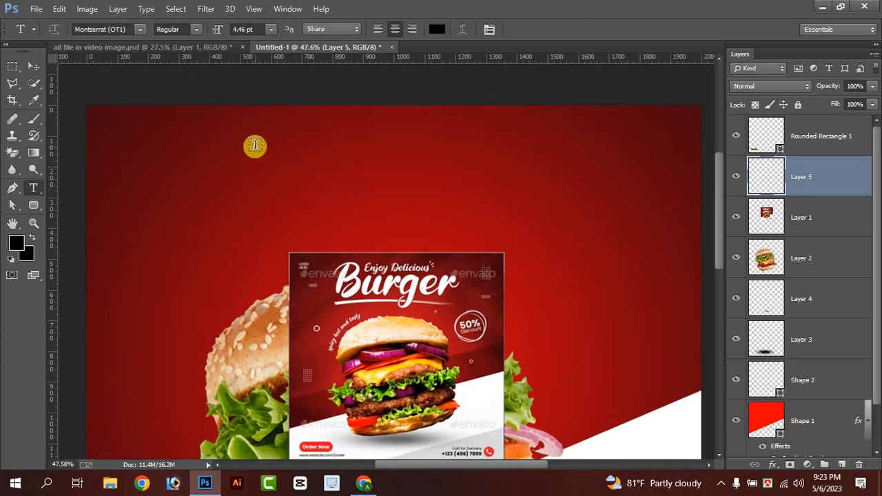
click(255, 146)
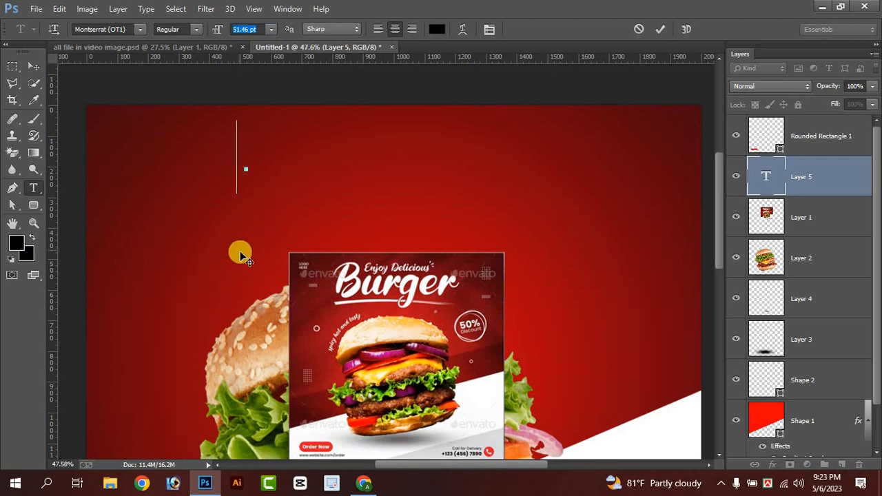
click(253, 26)
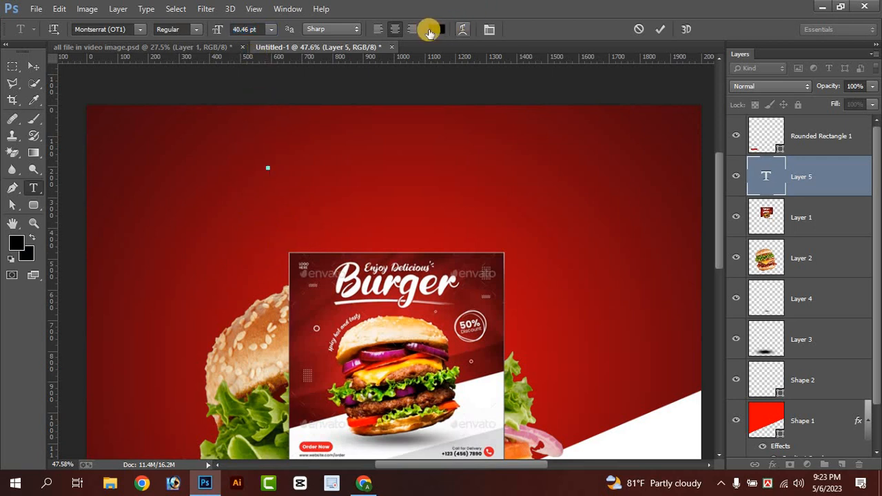
click(434, 29)
drag(614, 256, 580, 234)
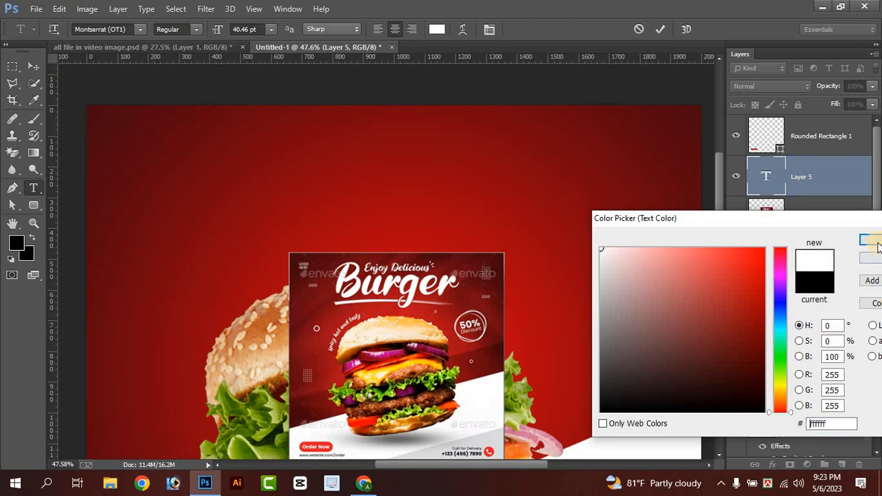
key(Return)
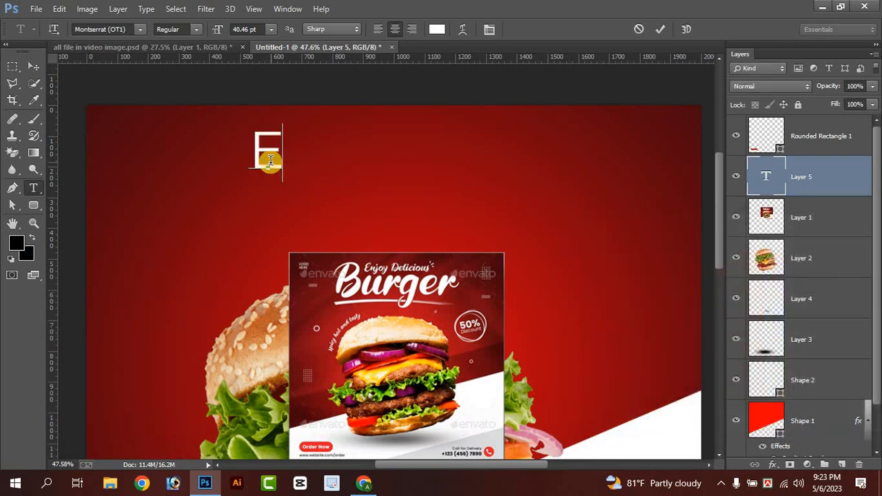
- Enter the headline text "Enjoy Delicious" and move it fully inside the poster's upper red area
text(nj)
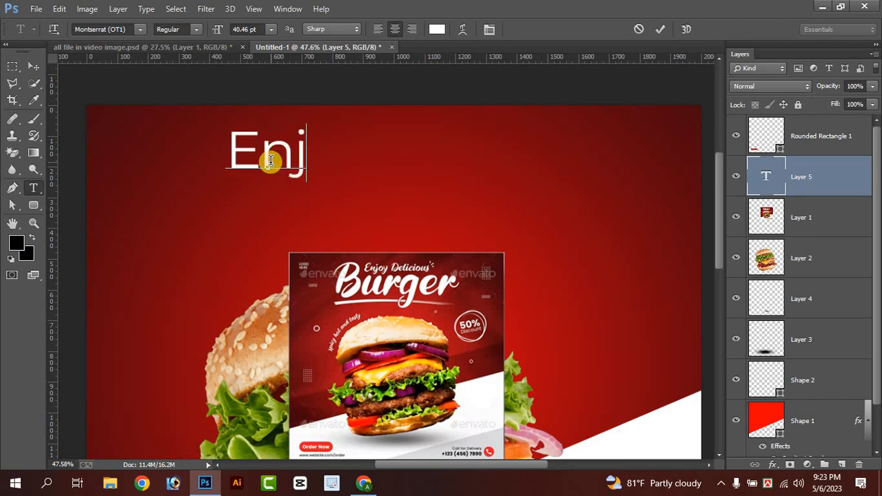
text(oy De)
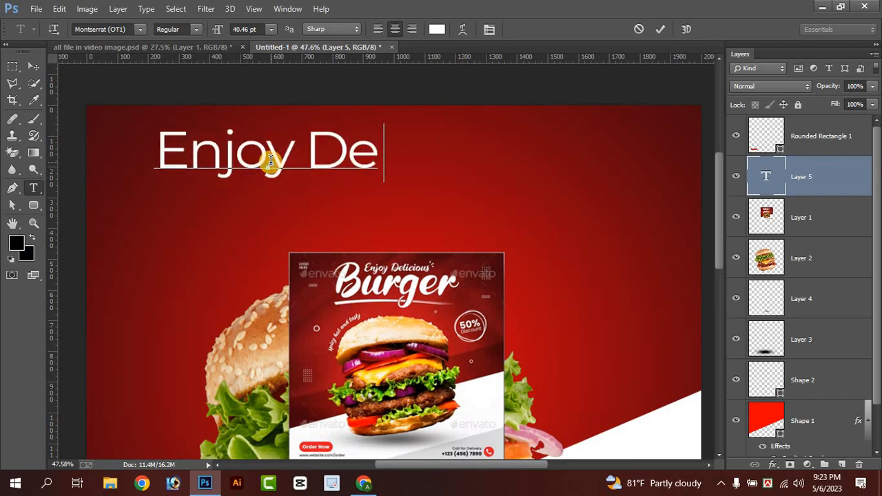
text(lic)
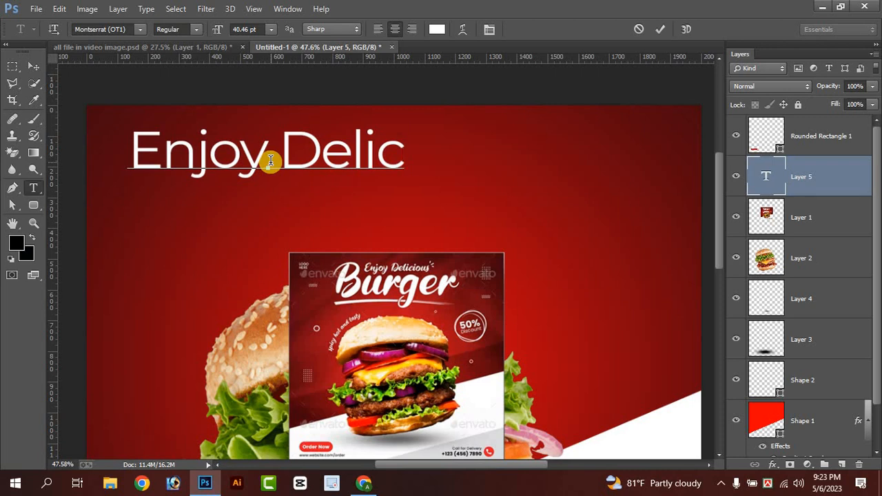
text(t)
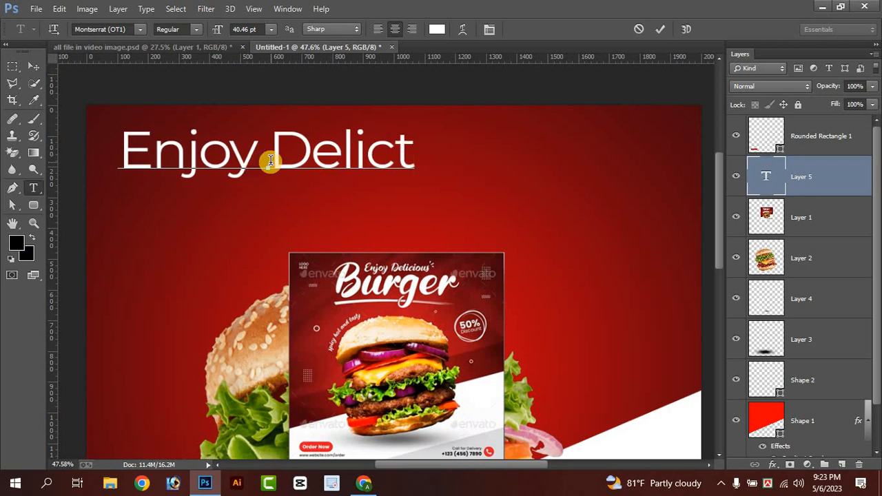
text(ous)
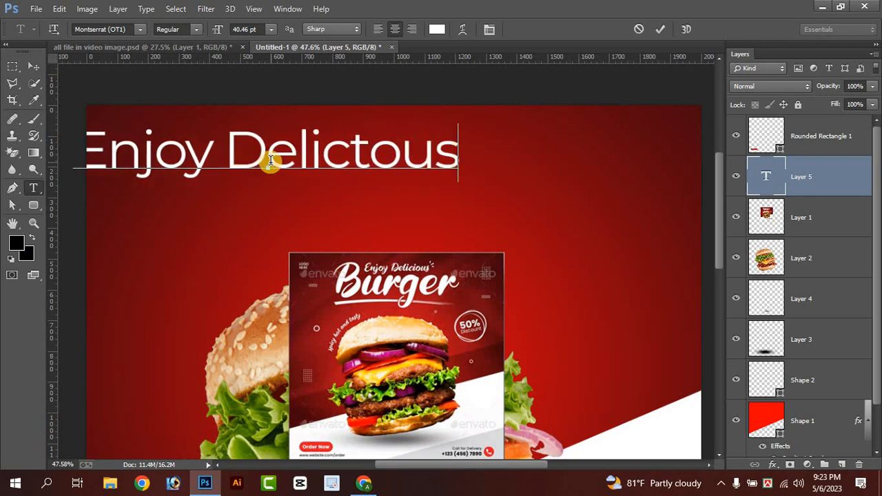
drag(311, 220, 380, 237)
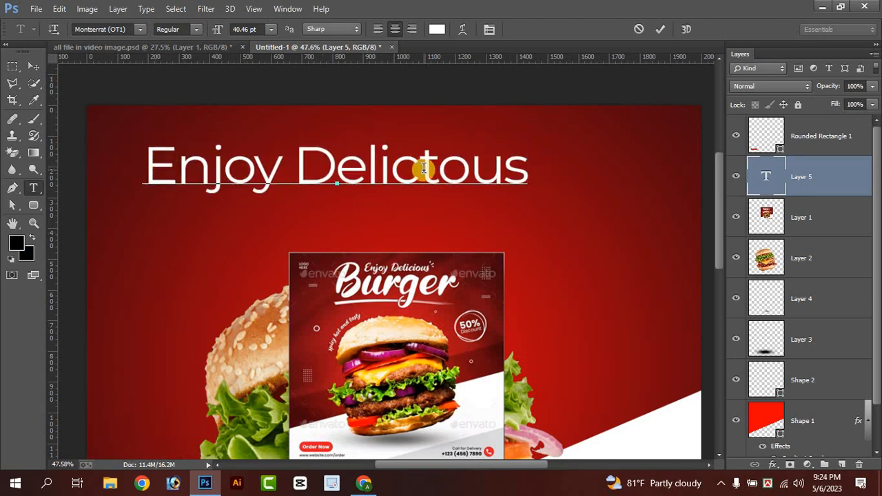
drag(430, 168, 432, 168)
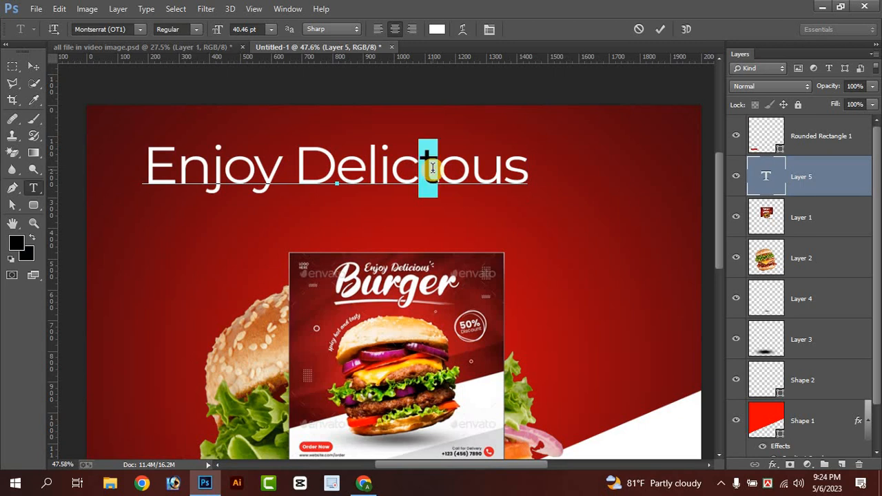
text(i)
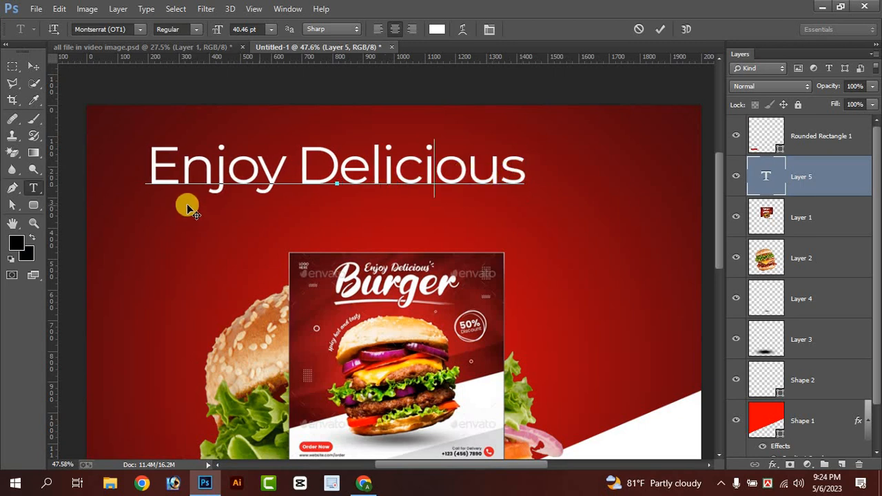
- Set the whole headline to MV Boli at 22.46 pt and move it up near the poster's top centre
key(ctrl+a)
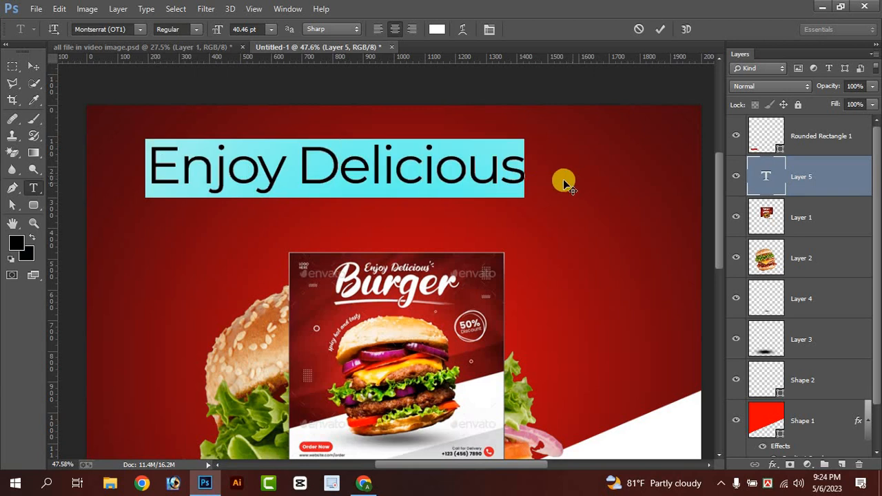
click(141, 29)
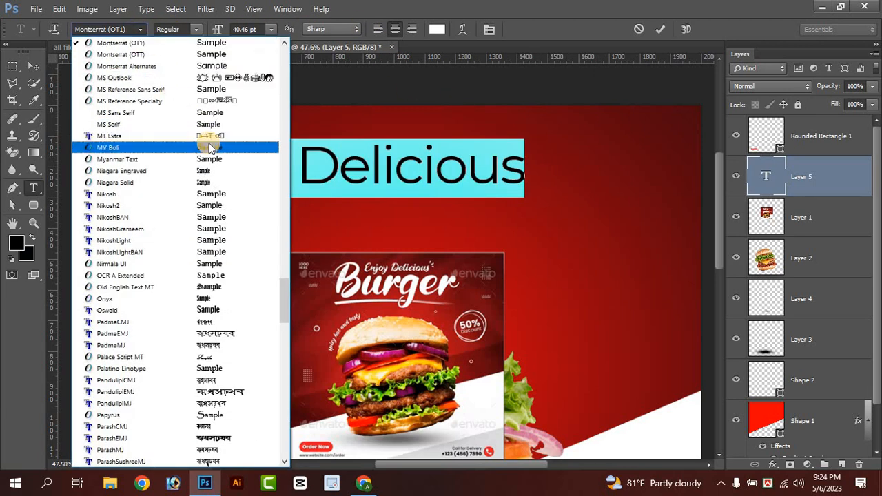
click(211, 148)
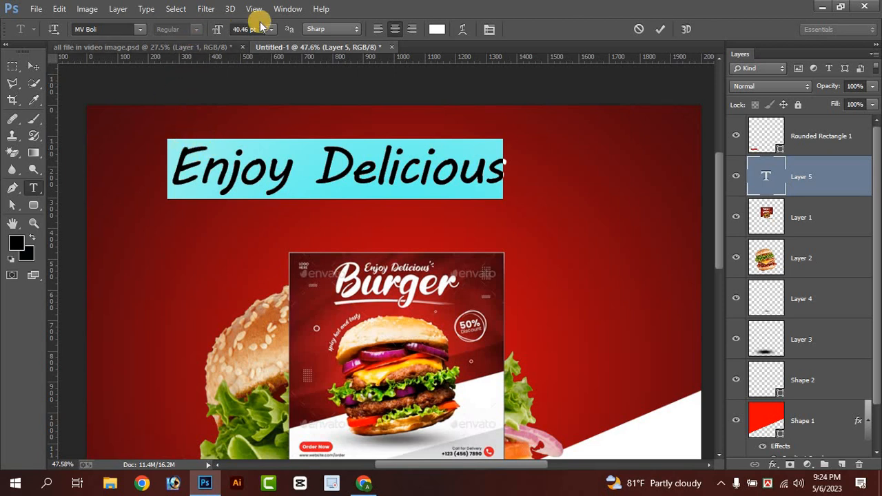
scroll(247, 29, down, 15)
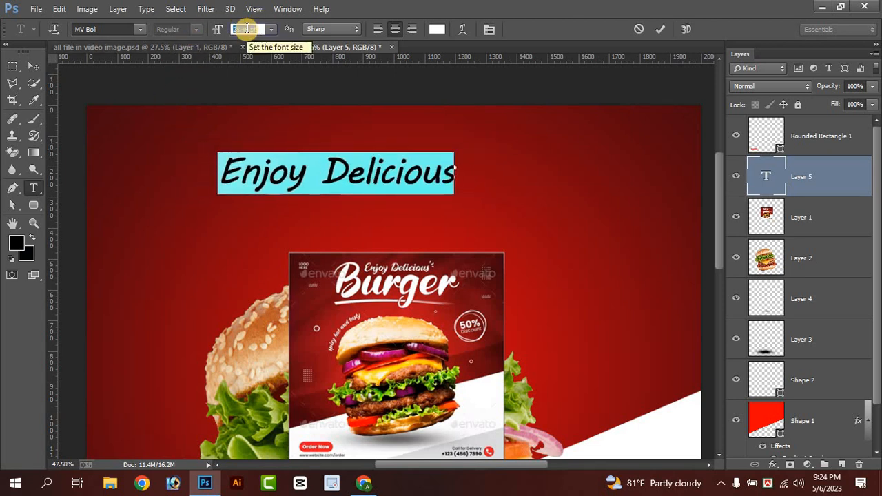
scroll(253, 67, down, 3)
drag(266, 218, 311, 177)
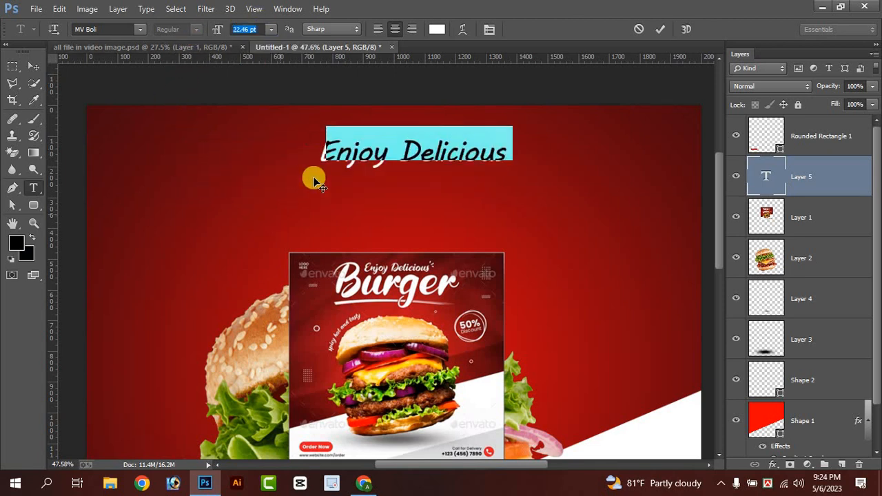
- Try the Parchment font on the "Enjoy Delicious" headline
click(141, 30)
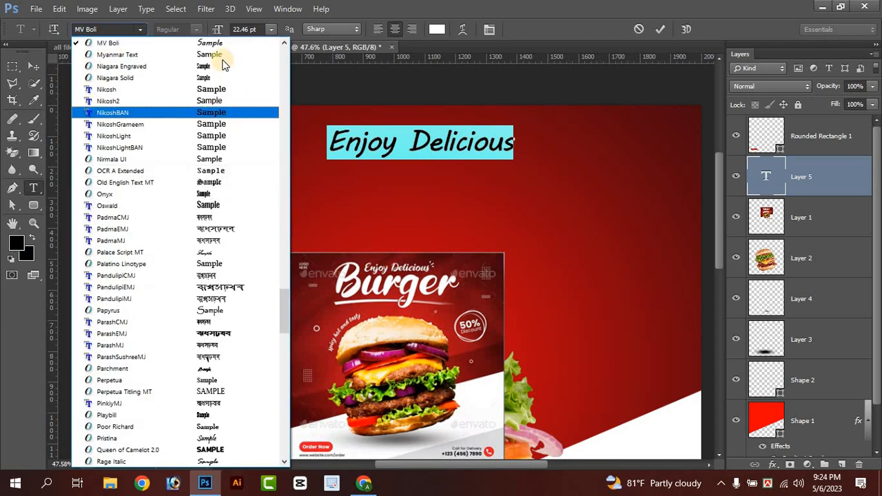
scroll(231, 166, down, 3)
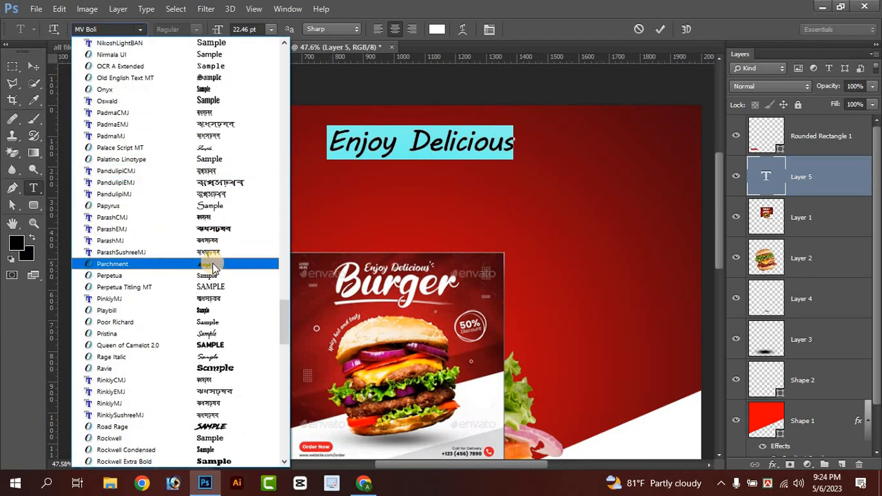
click(215, 266)
- Change the "Enjoy Delicious" headline's font to Script MT Bold and commit the text
click(142, 29)
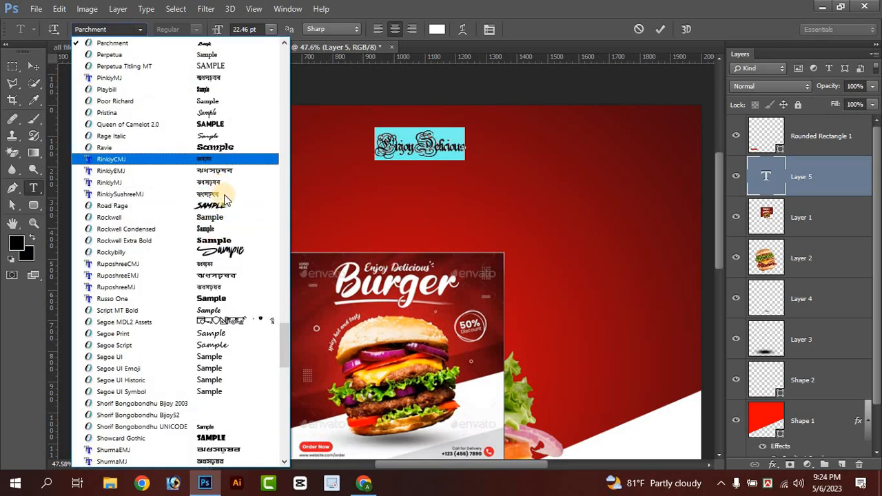
scroll(224, 196, down, 3)
scroll(226, 208, down, 1)
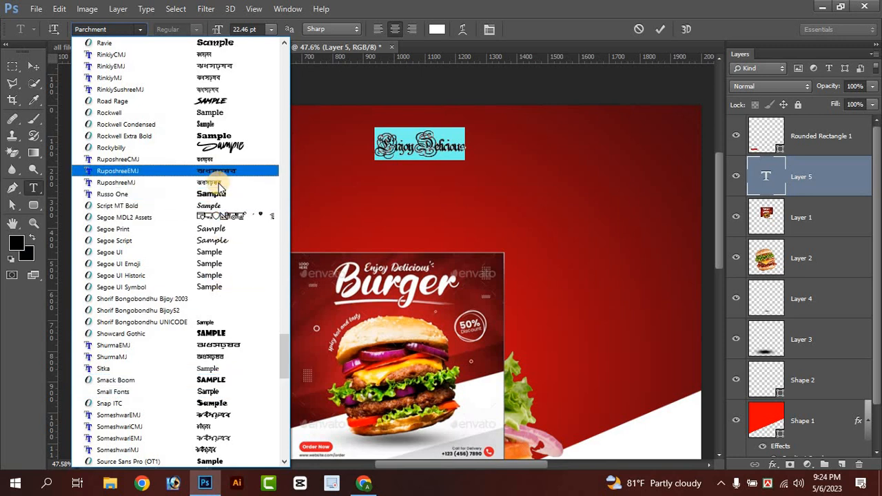
click(205, 206)
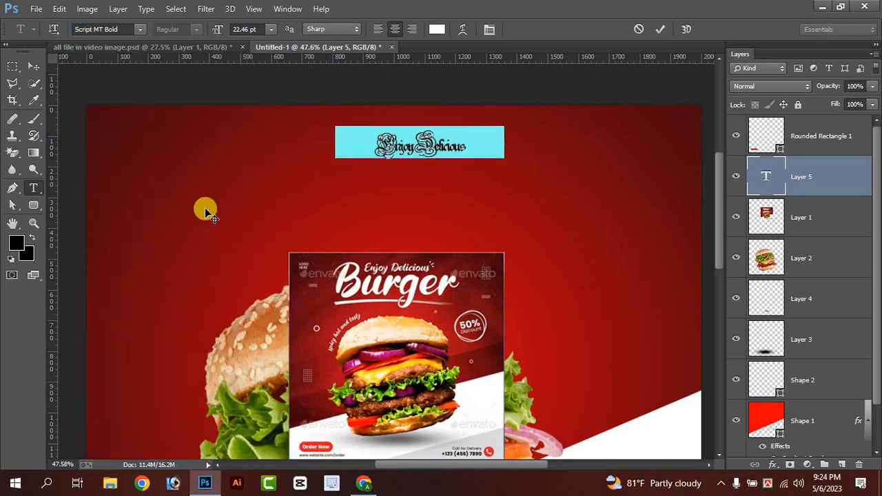
click(406, 145)
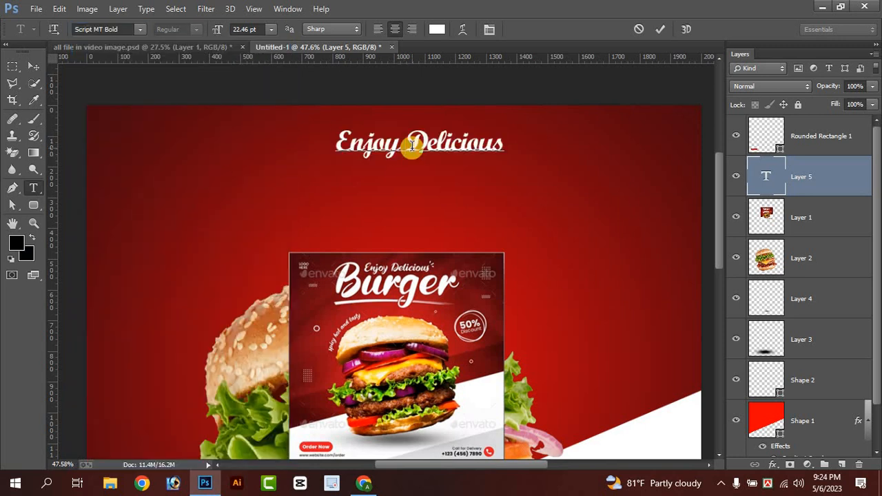
click(659, 29)
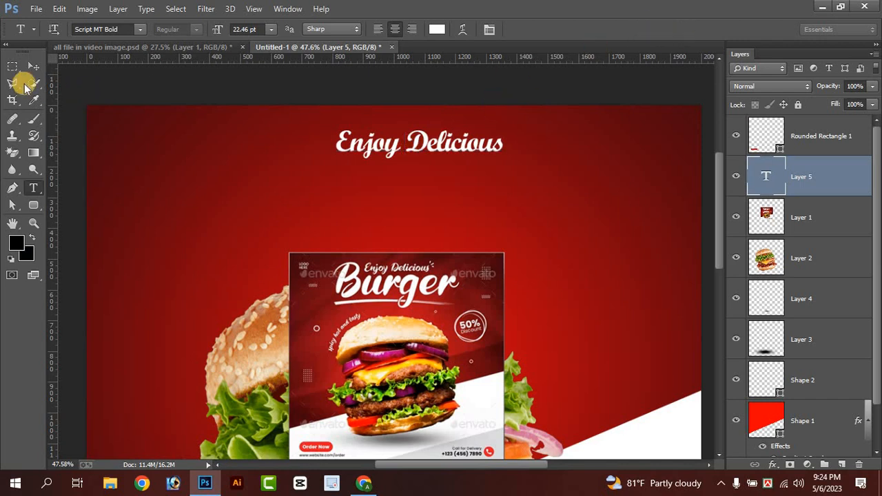
- Duplicate the "Enjoy Delicious" headline just below itself and replace the copy's text with "Burger"
click(33, 66)
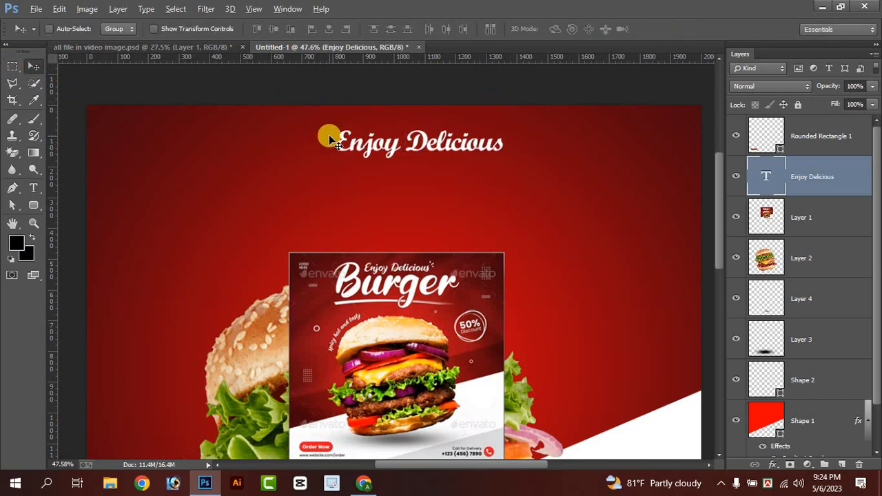
drag(331, 140, 518, 208)
click(33, 187)
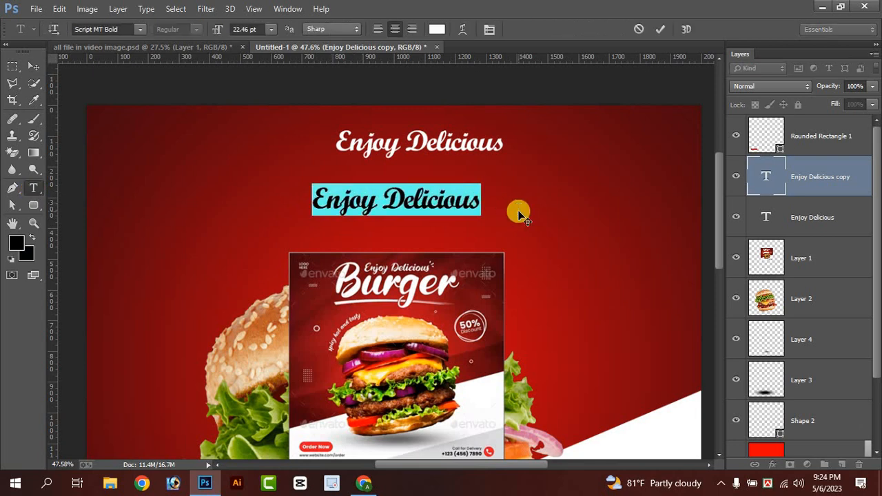
text(Bu)
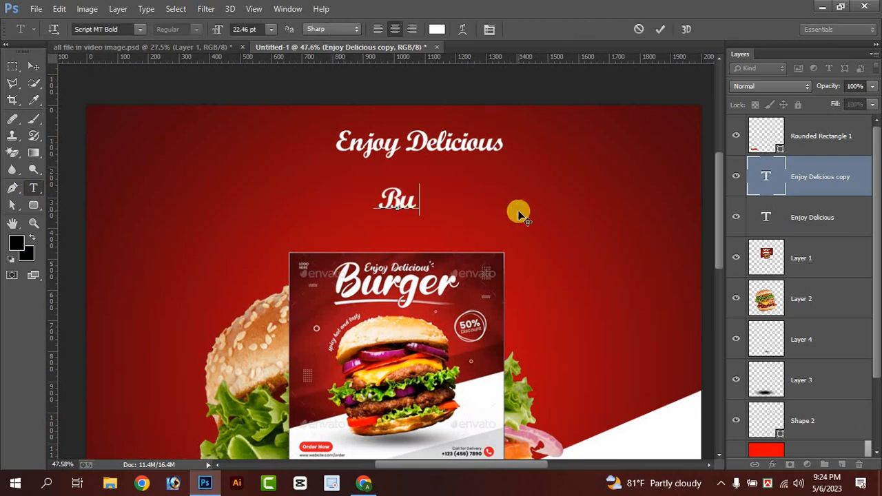
text(rger)
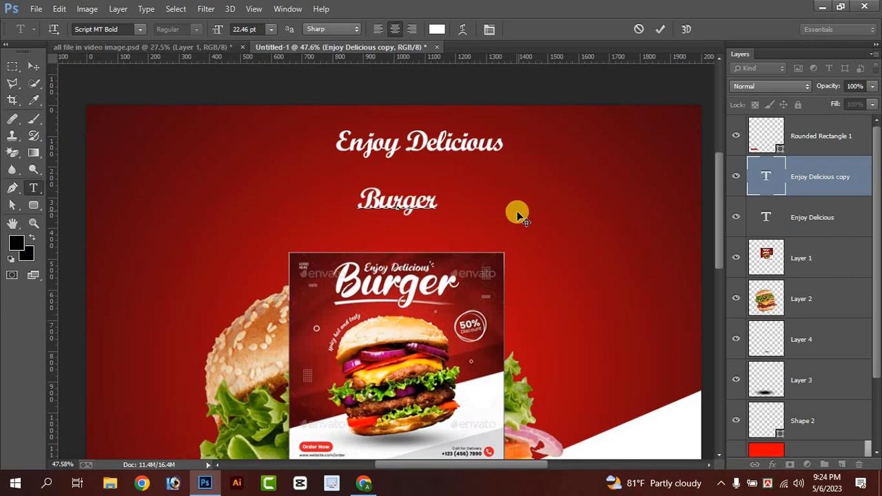
click(35, 66)
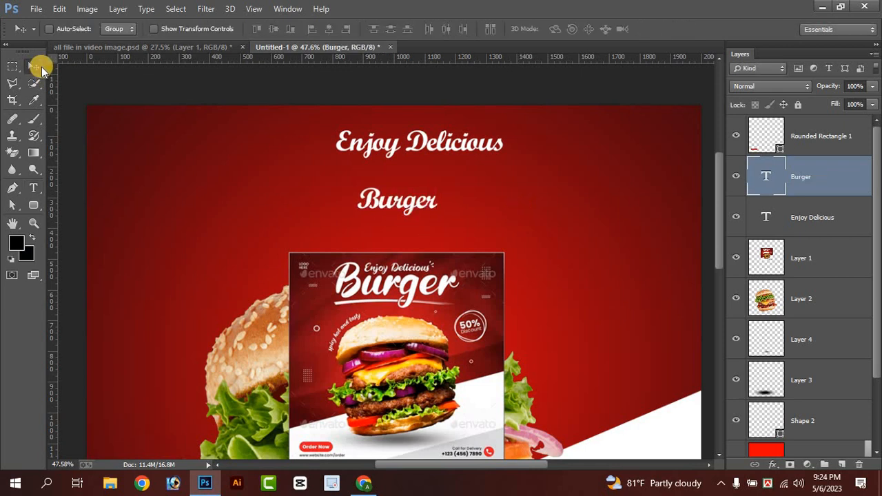
- Scale the "Burger" text proportionally to about 417% and place it centred around the "Enjoy Delicious" line at the poster's top
key(ctrl+t)
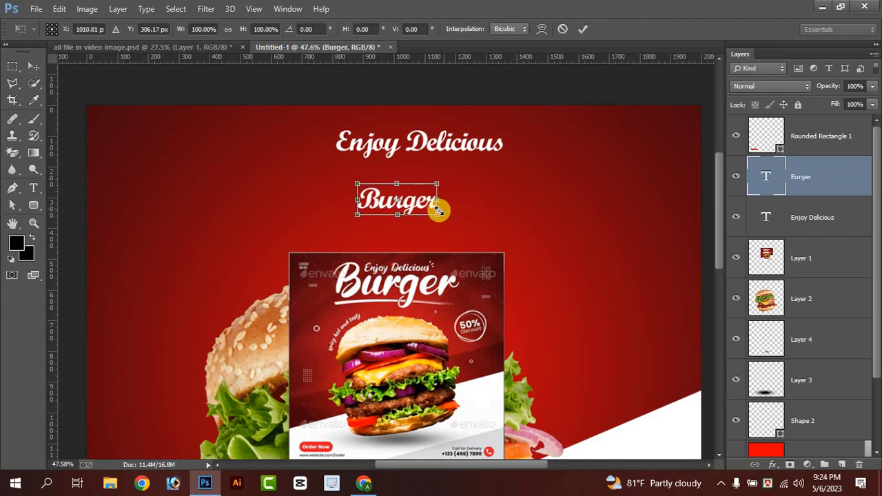
drag(441, 217, 696, 303)
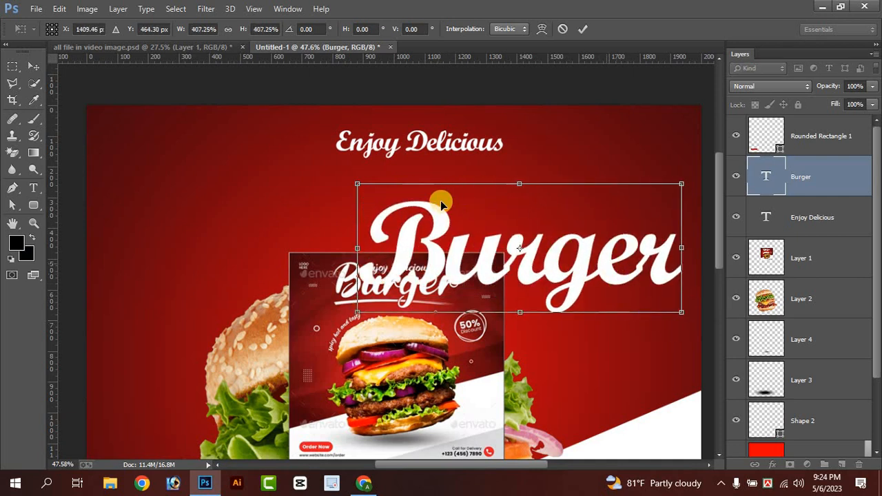
drag(643, 283, 451, 212)
drag(505, 242, 632, 294)
drag(544, 220, 564, 219)
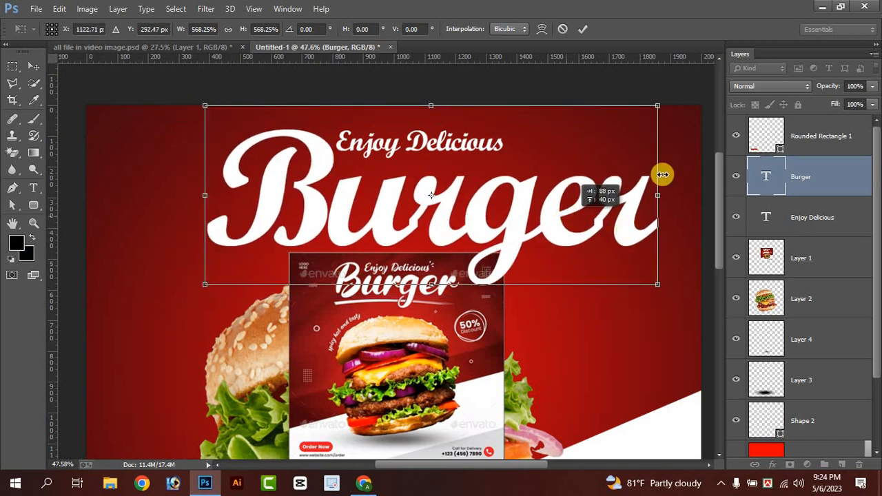
drag(657, 106, 537, 151)
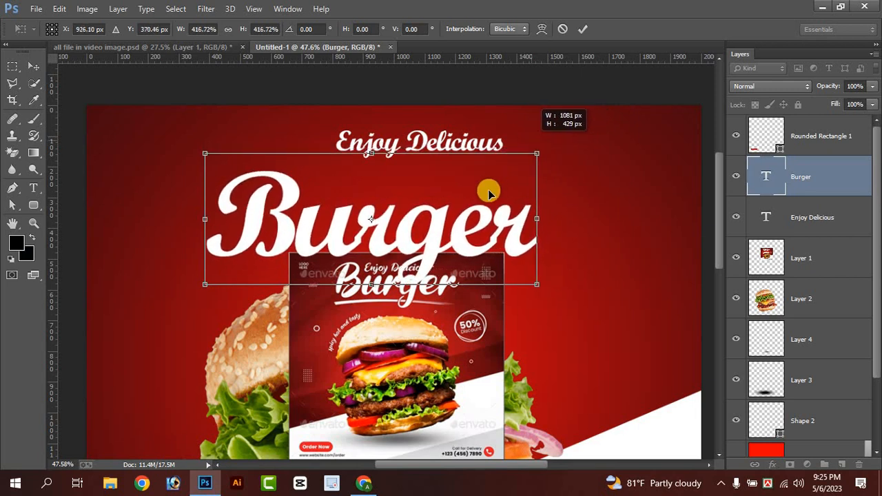
drag(484, 220, 512, 194)
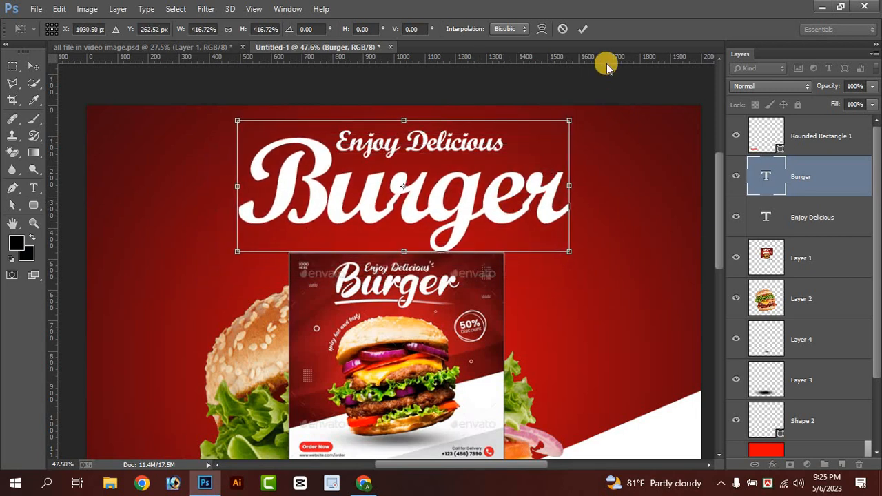
click(582, 28)
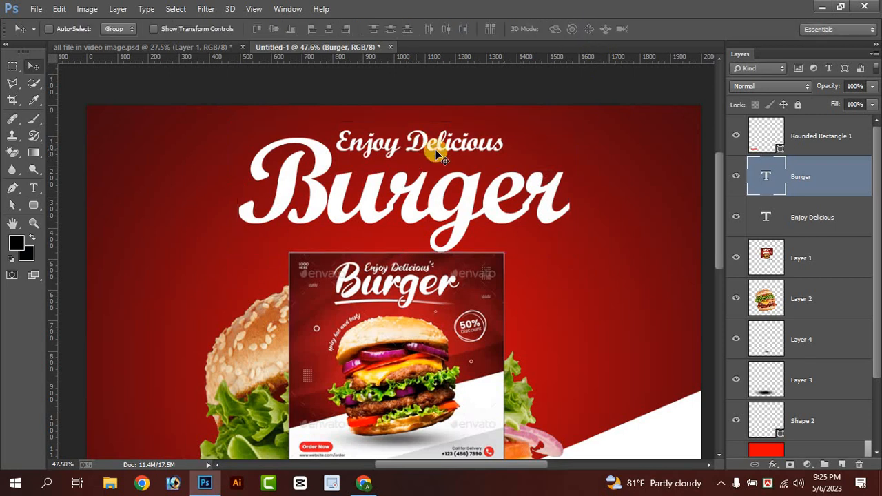
- Nudge "Enjoy Delicious" down and right to sit just above the "urger" letters, and set its layer opacity to 80%
click(799, 228)
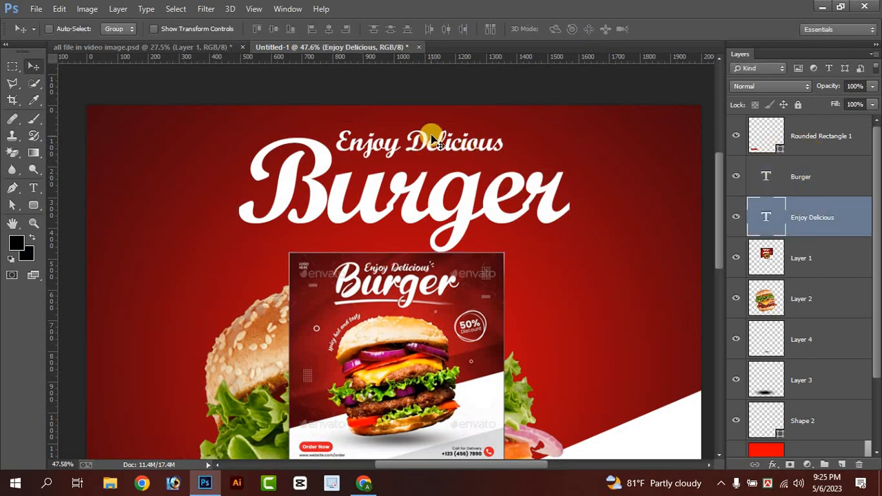
mouse_move(430, 134)
mouse_down()
mouse_move(451, 148)
mouse_move(446, 155)
mouse_move(442, 146)
mouse_up()
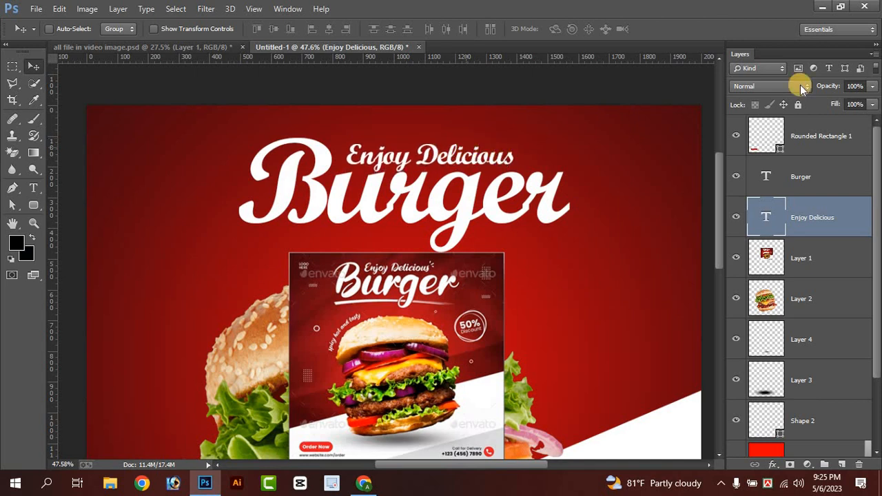
click(874, 87)
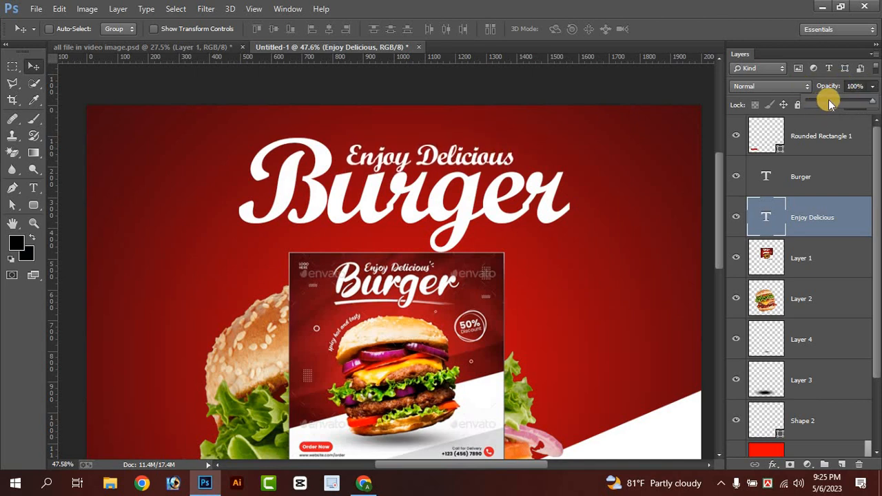
click(835, 101)
drag(851, 103, 860, 102)
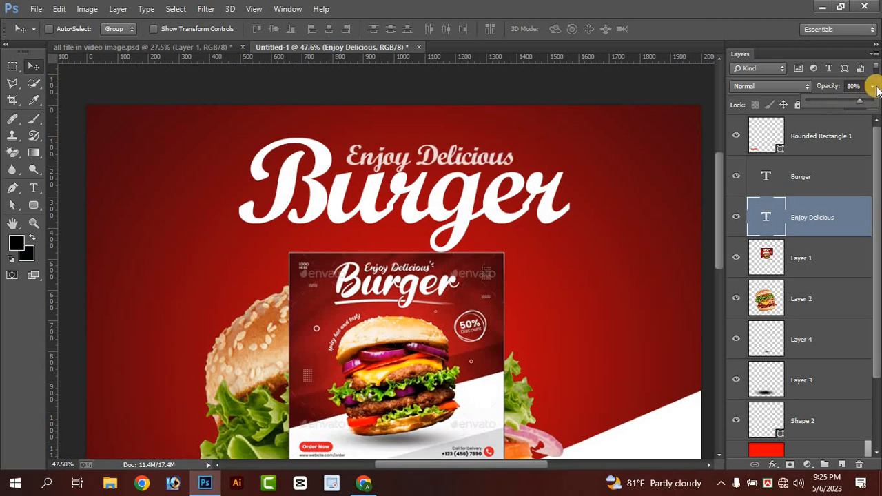
click(875, 87)
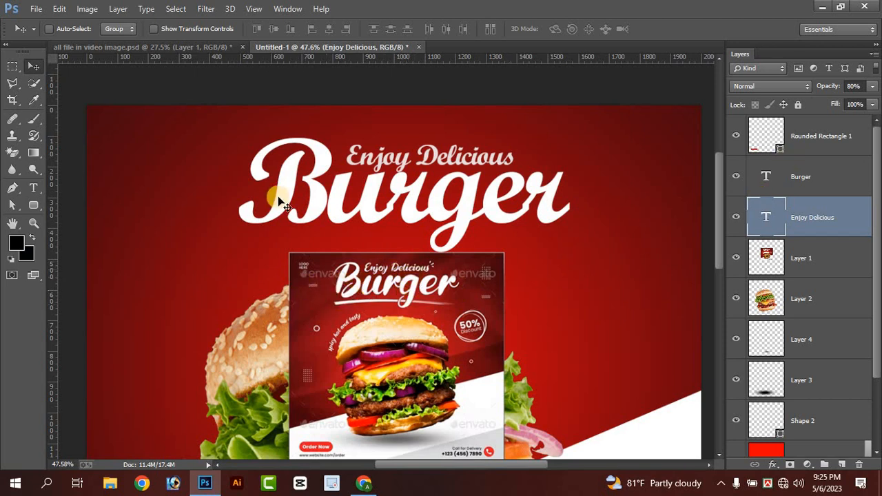
- Enable Auto-Select and move the small reference poster down over the large burger, clear of the headline area
click(49, 29)
scroll(451, 211, down, 3)
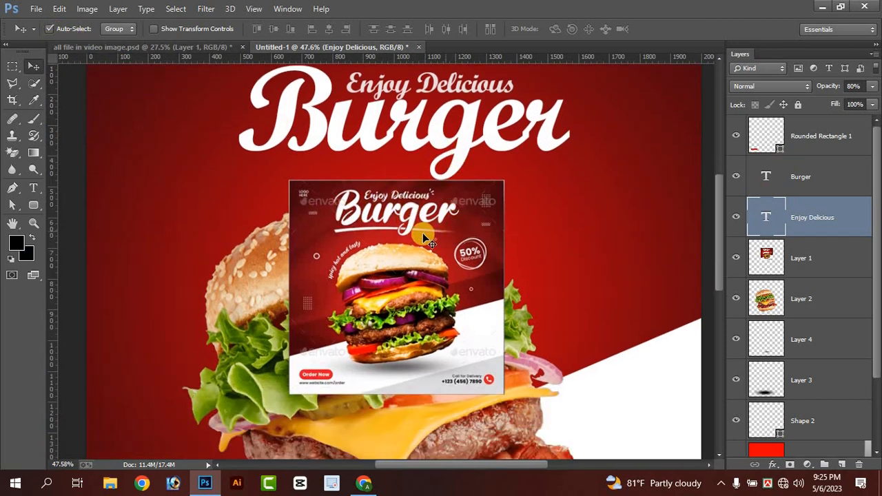
drag(423, 238, 400, 336)
scroll(430, 223, up, 1)
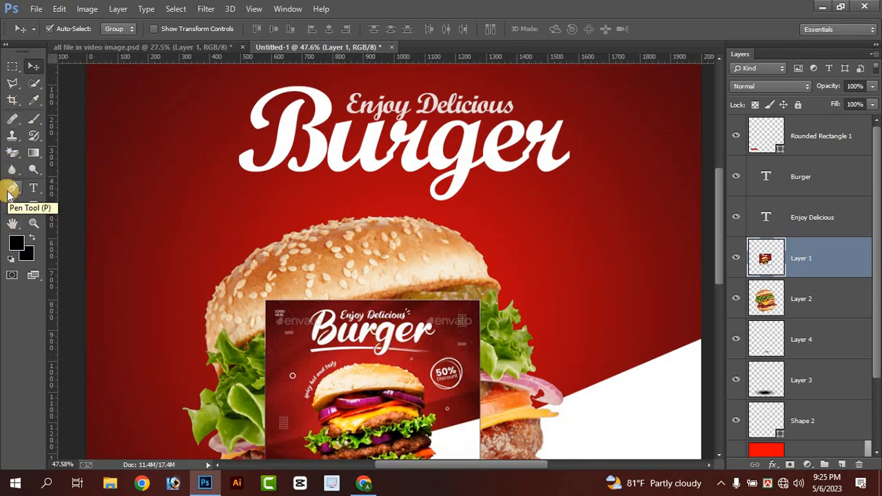
- On a new top layer, draw a thin curved swoosh shape under "Burger" with the Pen tool, about 1136 px wide and 97 px high
click(12, 188)
click(823, 136)
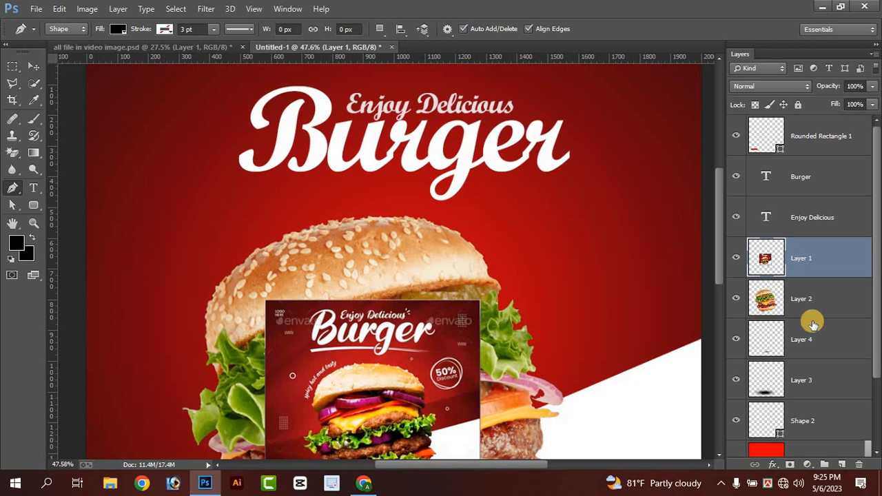
click(841, 463)
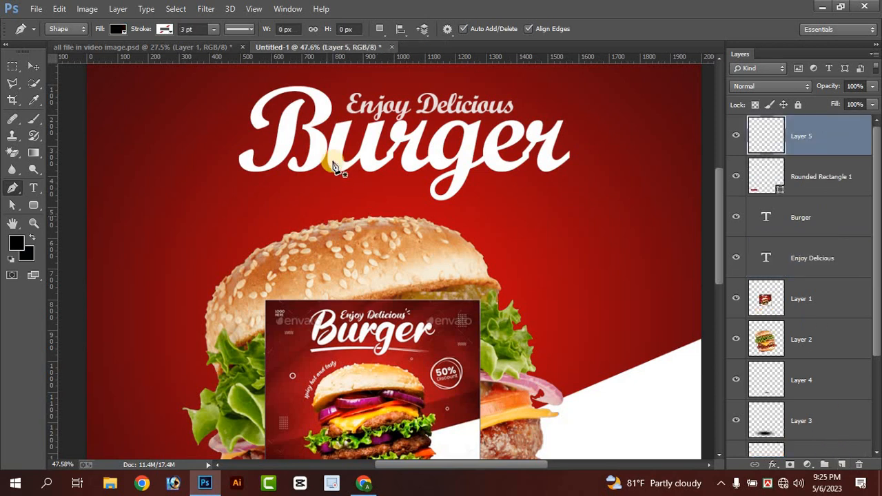
click(206, 186)
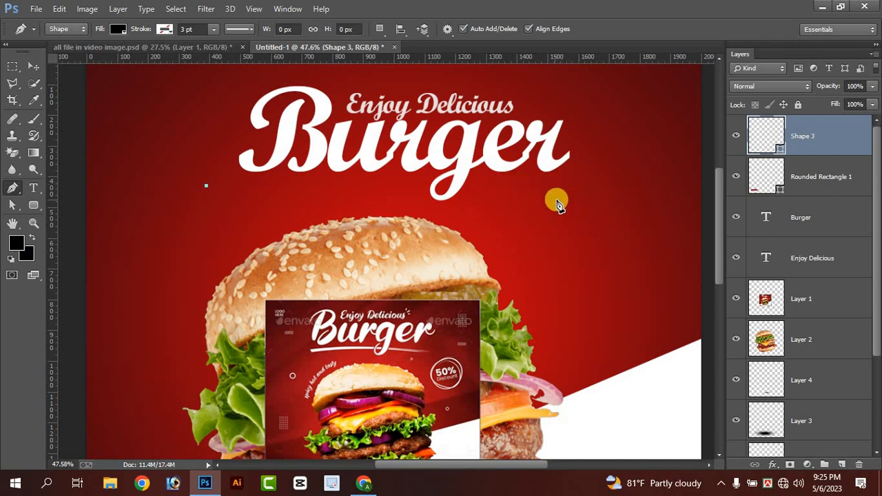
drag(556, 200, 606, 209)
scroll(702, 233, right, 3)
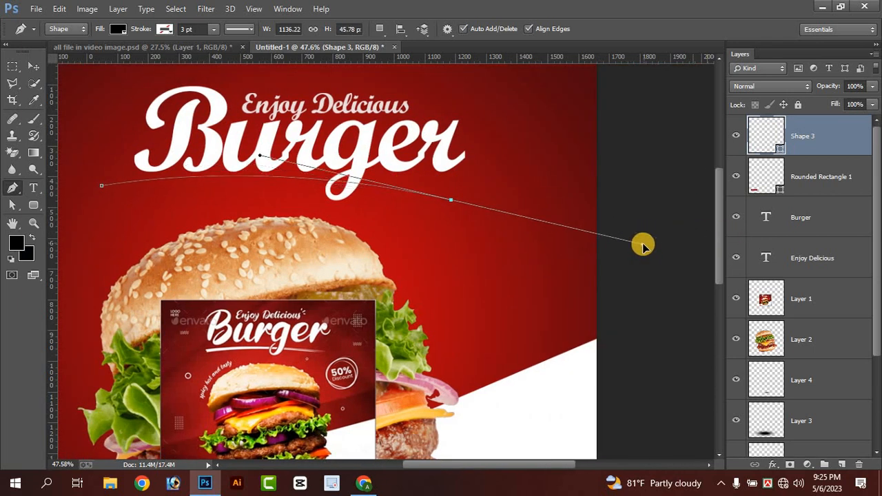
click(623, 240)
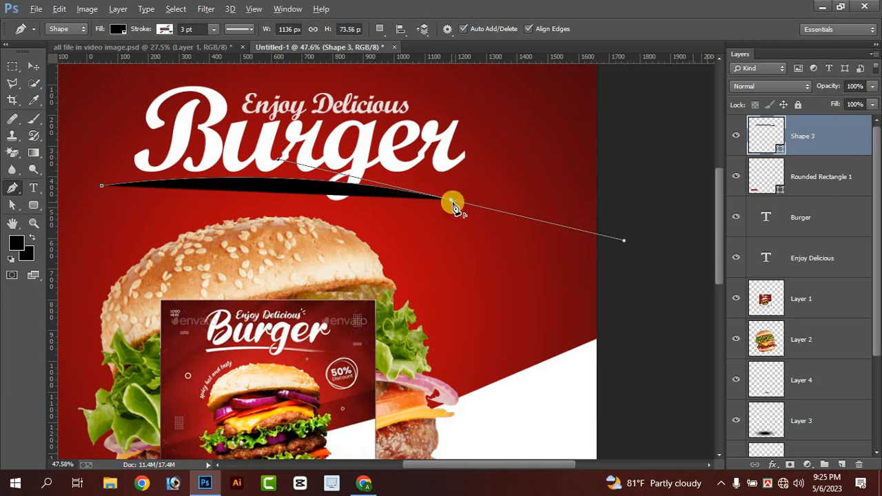
alt+click(451, 203)
drag(540, 469, 491, 468)
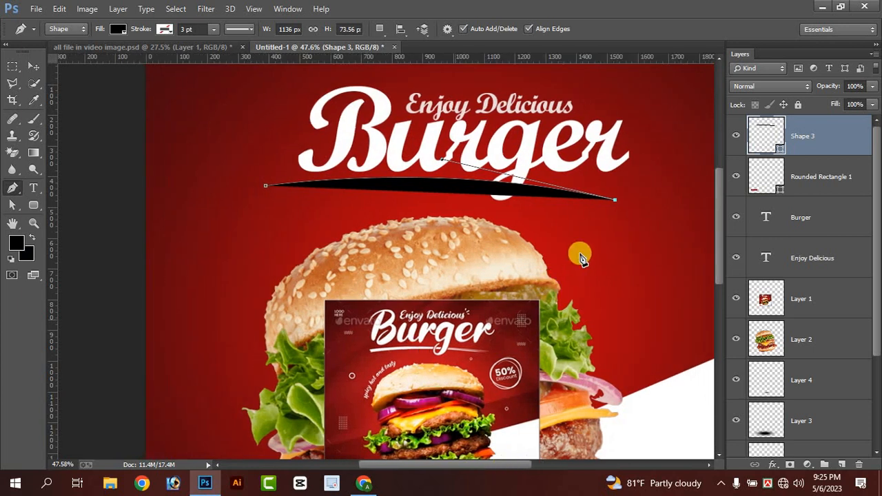
click(614, 204)
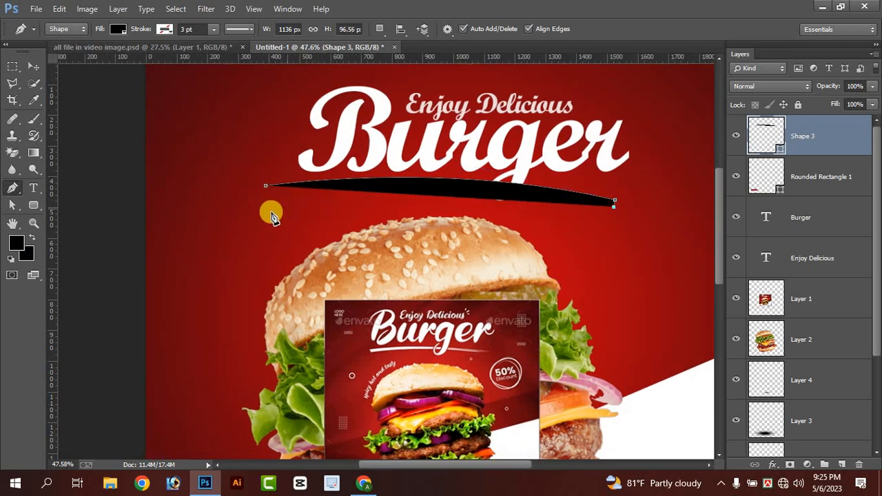
drag(272, 195, 91, 218)
alt+click(330, 191)
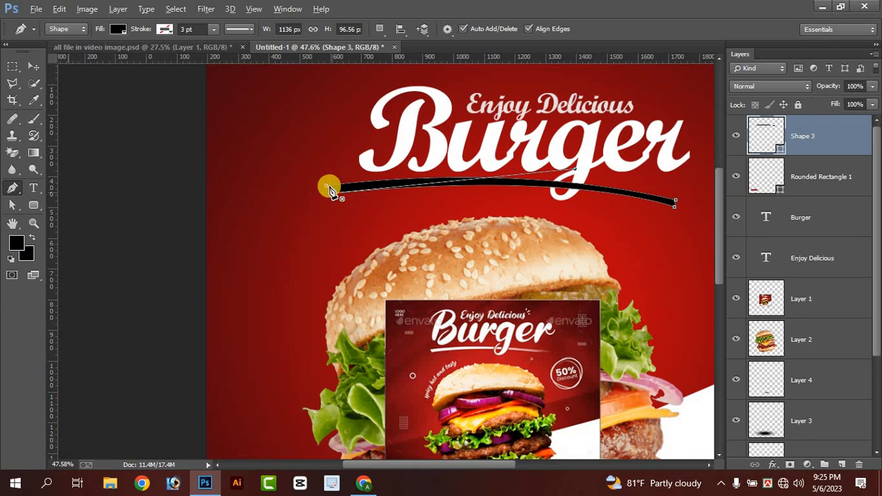
- Change the swoosh shape's fill color to white (ffffff)
click(33, 66)
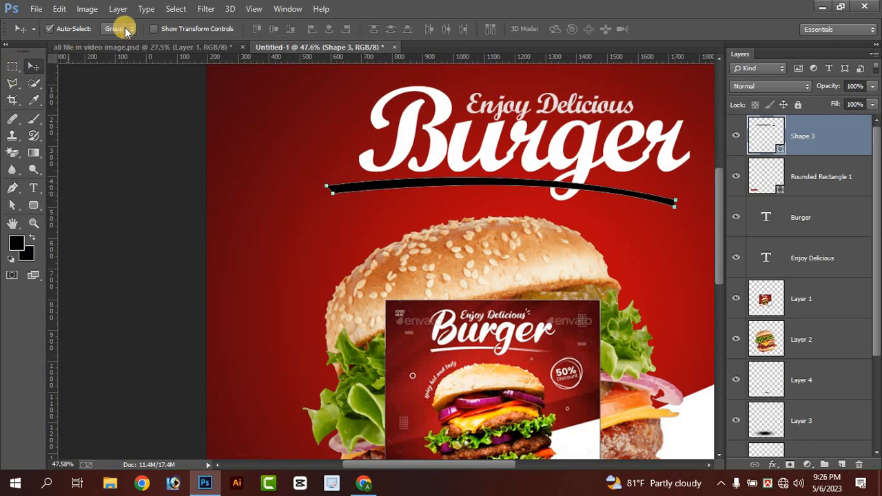
click(126, 29)
click(110, 42)
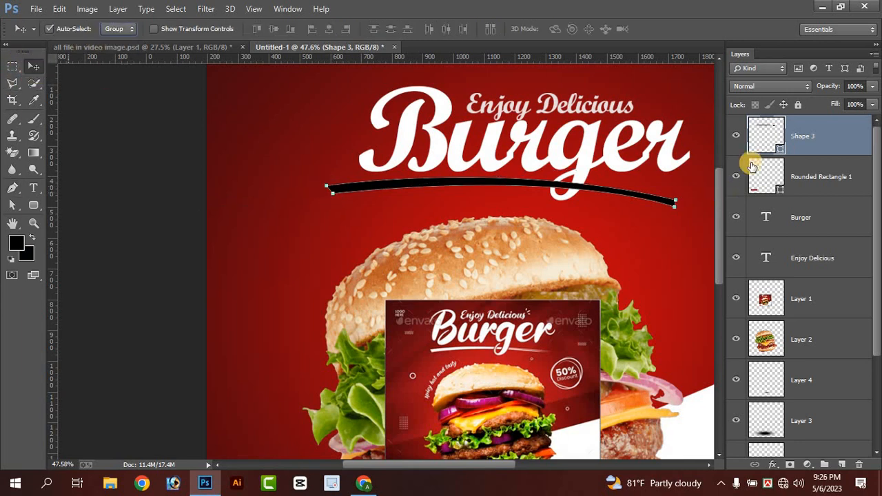
double_click(779, 153)
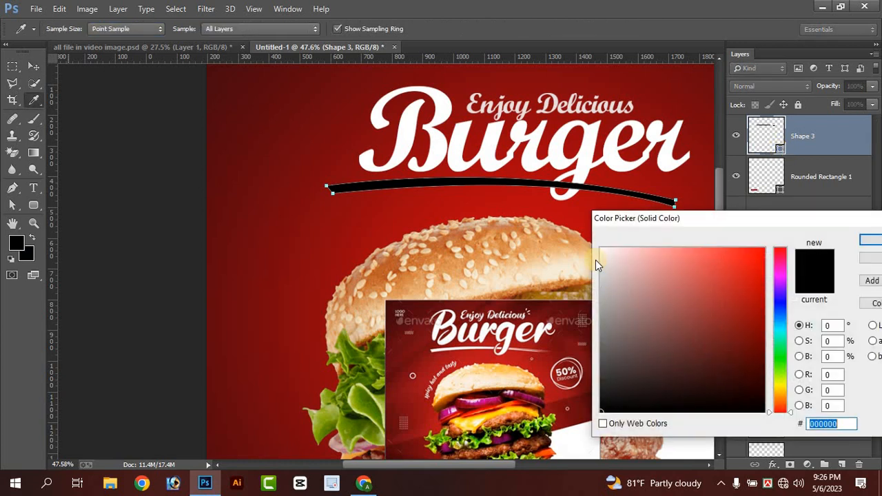
text(ffffff)
click(877, 240)
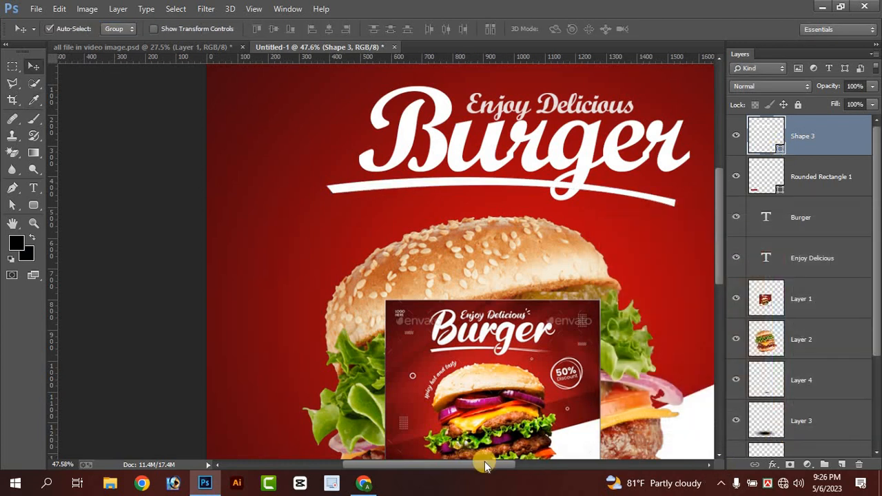
- Rasterize the white swoosh shape's layer
drag(485, 467, 503, 453)
right_click(805, 139)
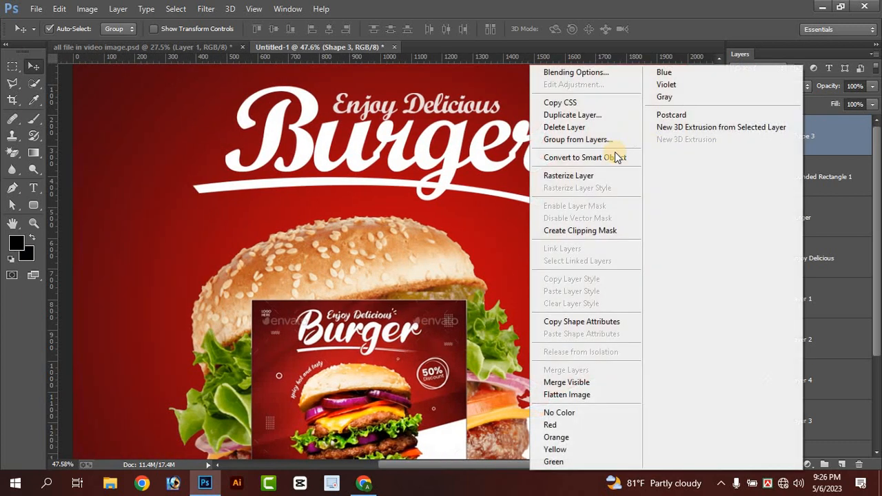
right_click(816, 139)
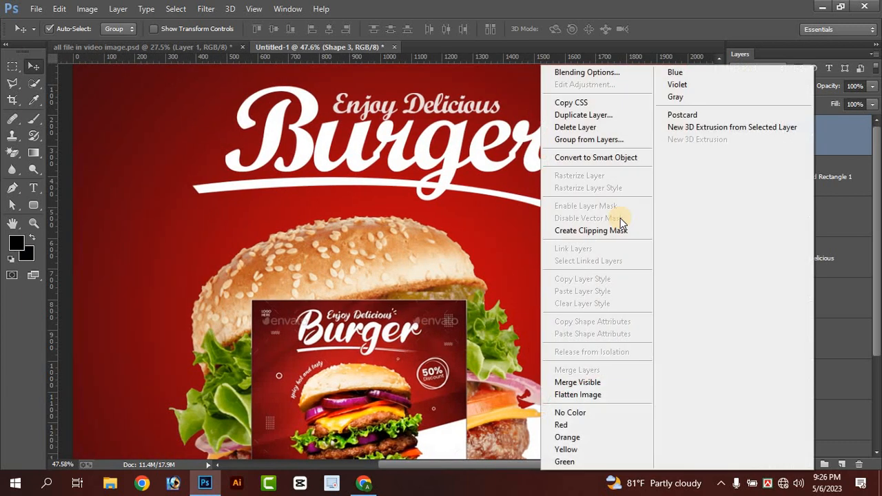
click(847, 130)
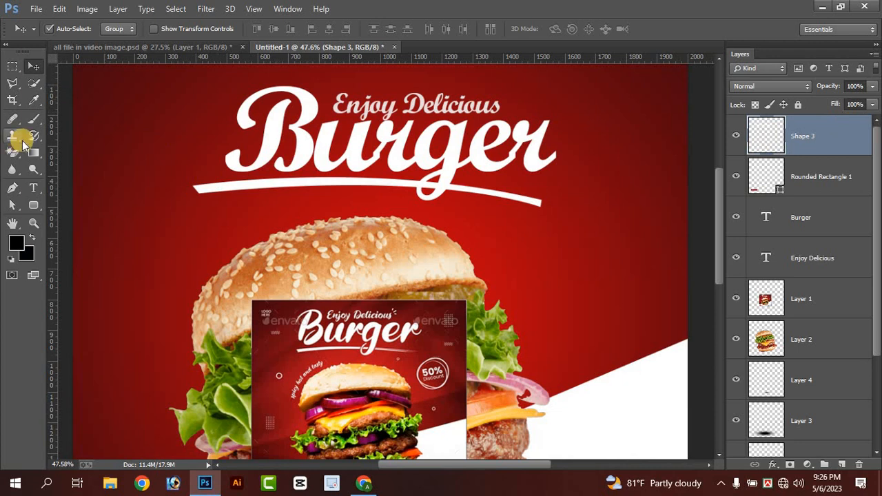
- Fade out the right end of the swoosh using the Eraser with a soft round 300 px brush
click(15, 156)
click(69, 169)
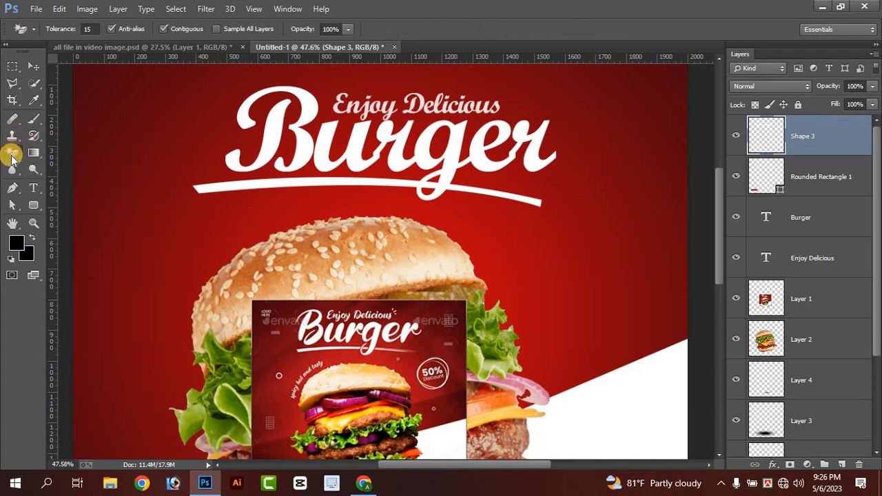
click(13, 157)
click(59, 144)
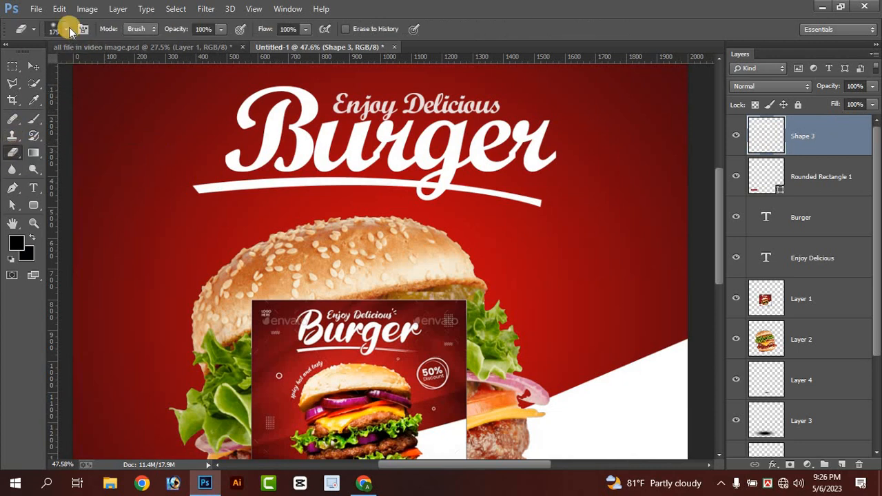
click(69, 27)
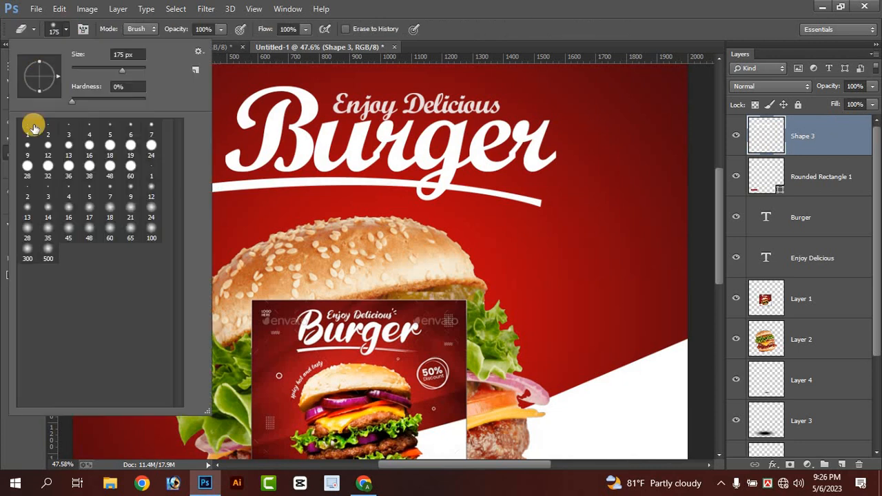
click(67, 30)
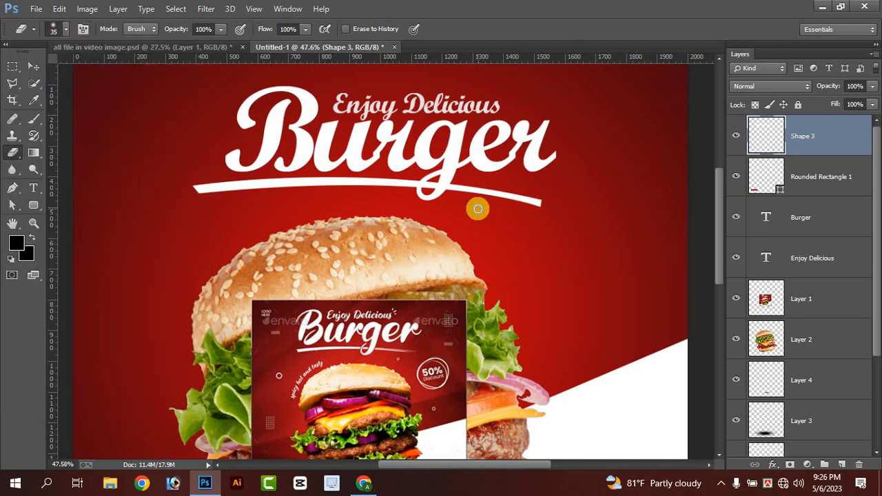
key(bracketright)
key(bracketright)
key(bracketright)
key(bracketright)
key(bracketright)
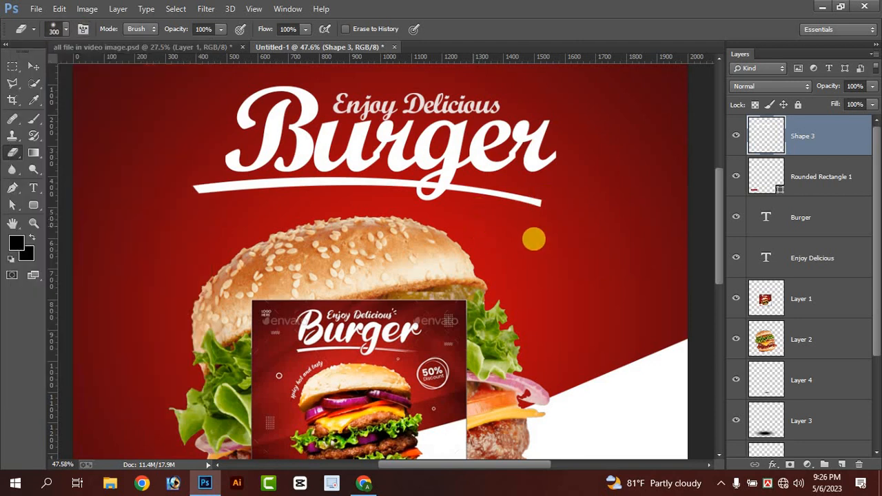
drag(531, 238, 495, 233)
mouse_move(628, 238)
mouse_down()
mouse_move(550, 220)
mouse_move(403, 238)
mouse_move(458, 235)
mouse_up()
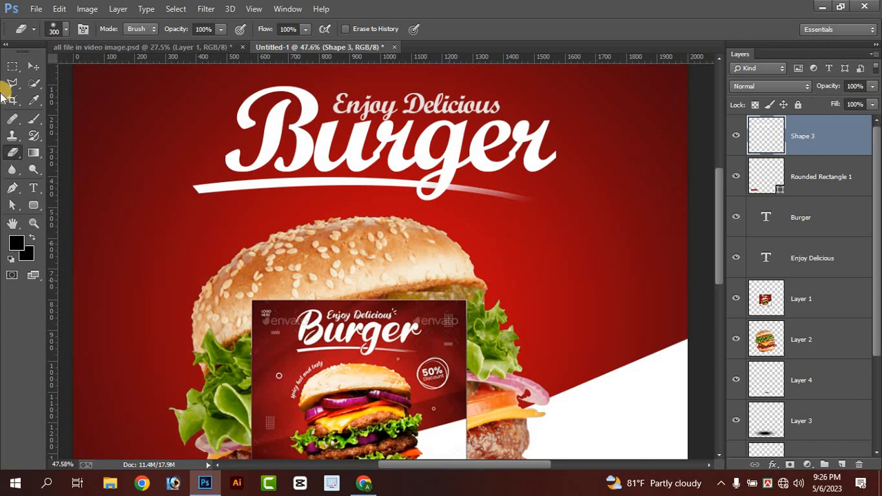
click(30, 66)
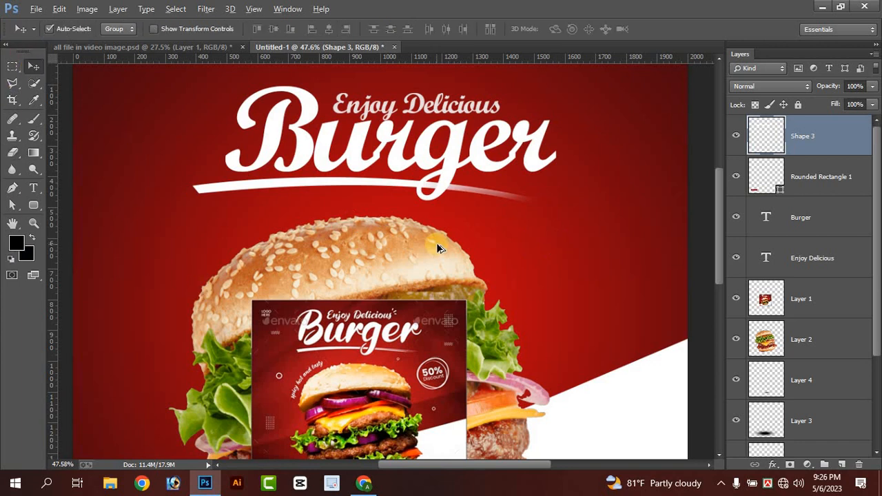
- Examine the whole poster and compare its layout with the small reference design placed over the burger
key(ctrl+0)
scroll(436, 243, down, 2)
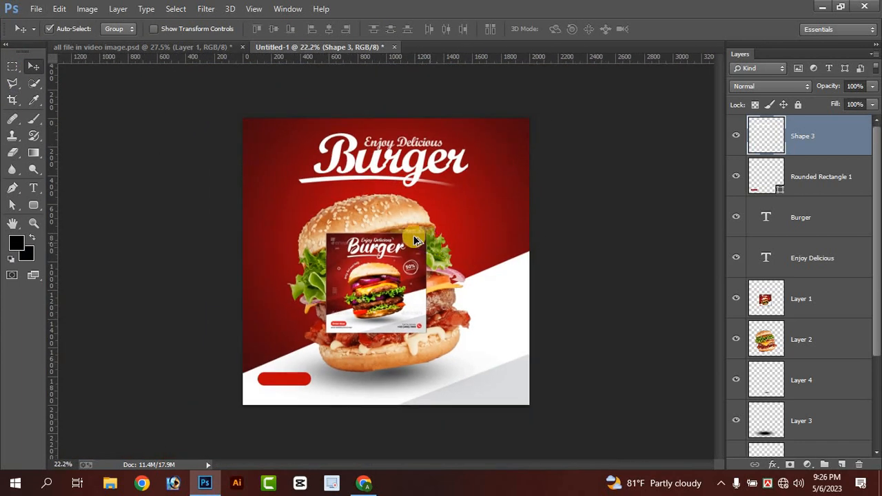
scroll(386, 269, up, 2)
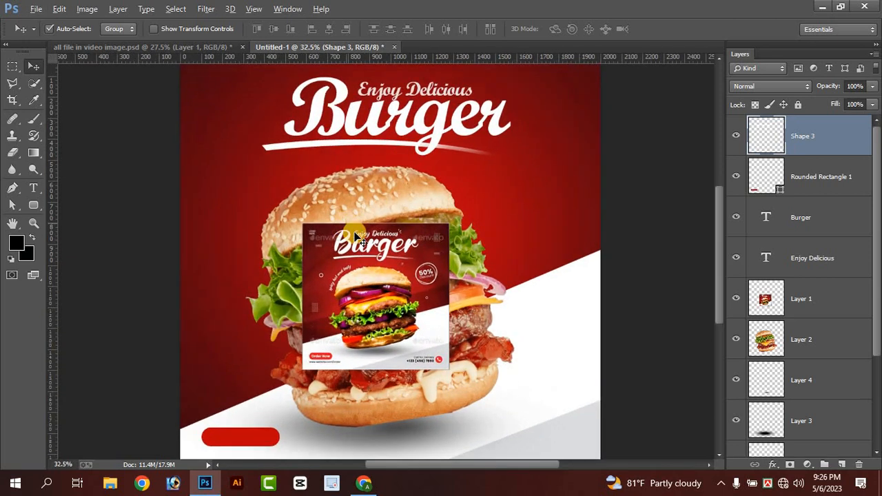
scroll(394, 245, up, 1)
scroll(268, 166, up, 1)
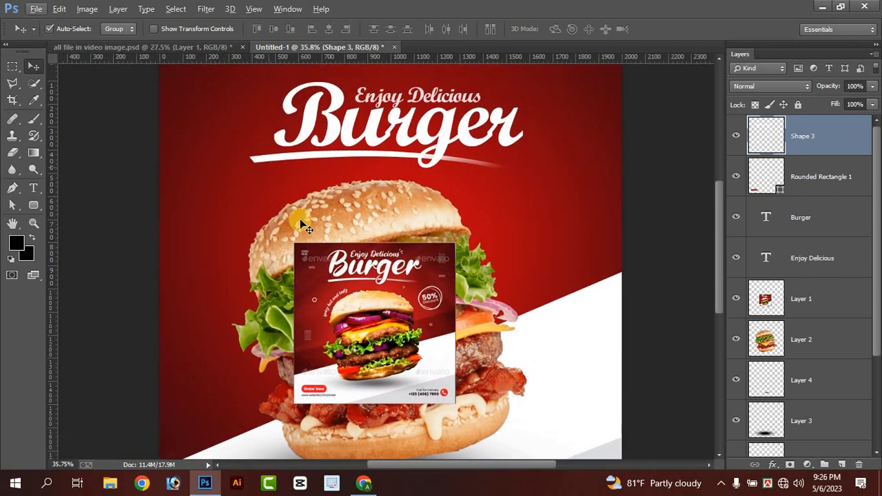
scroll(280, 374, down, 5)
scroll(510, 206, up, 3)
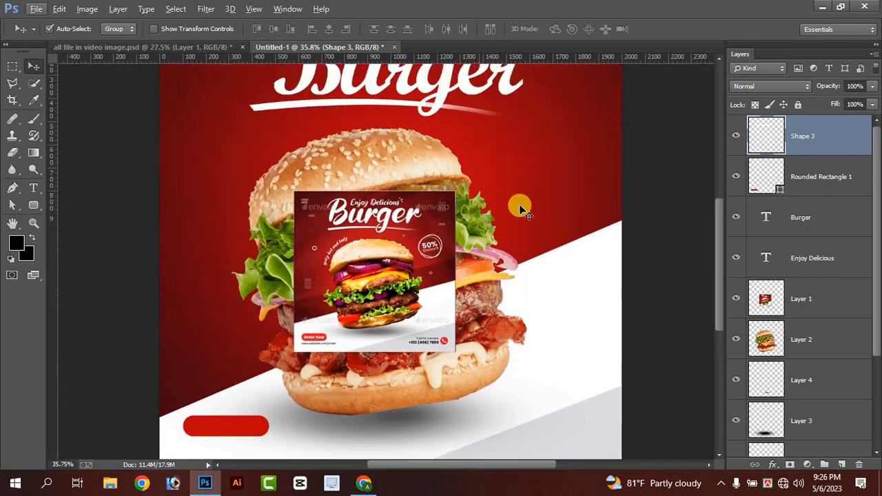
scroll(534, 194, up, 1)
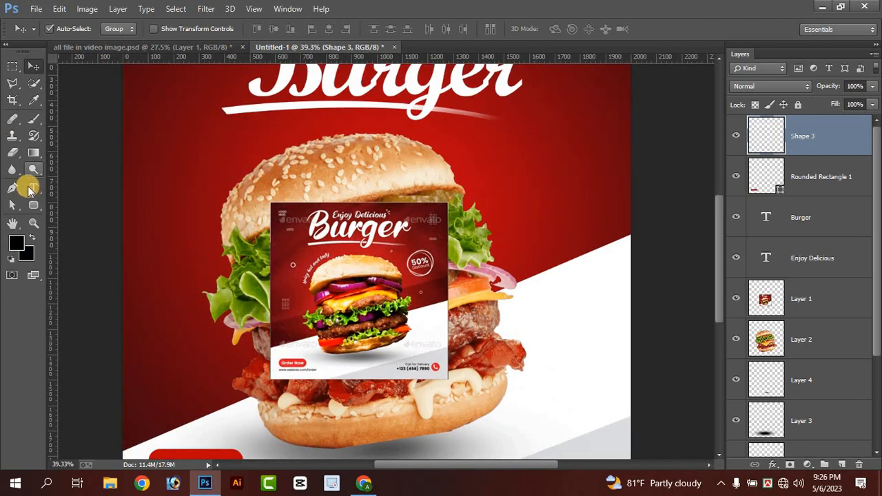
- On a new top layer, add two-line text reading "50%" and "Discounrt" in the red area beside the top of the burger bun
click(840, 465)
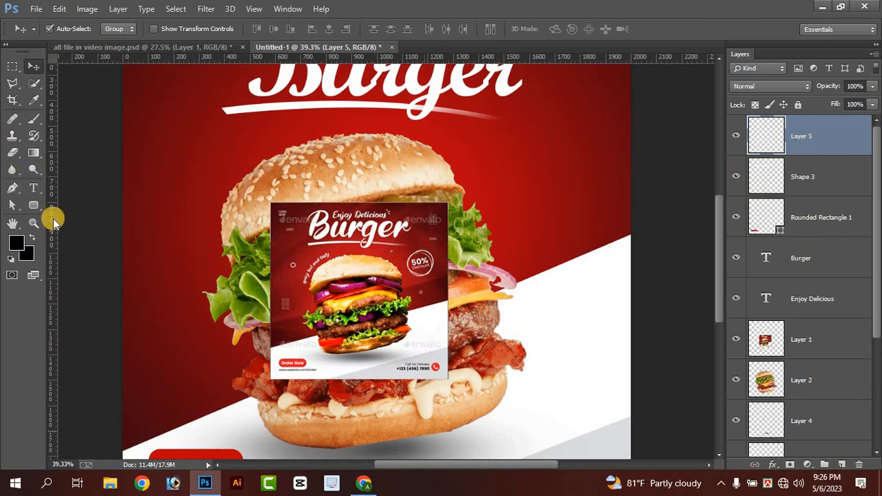
click(517, 168)
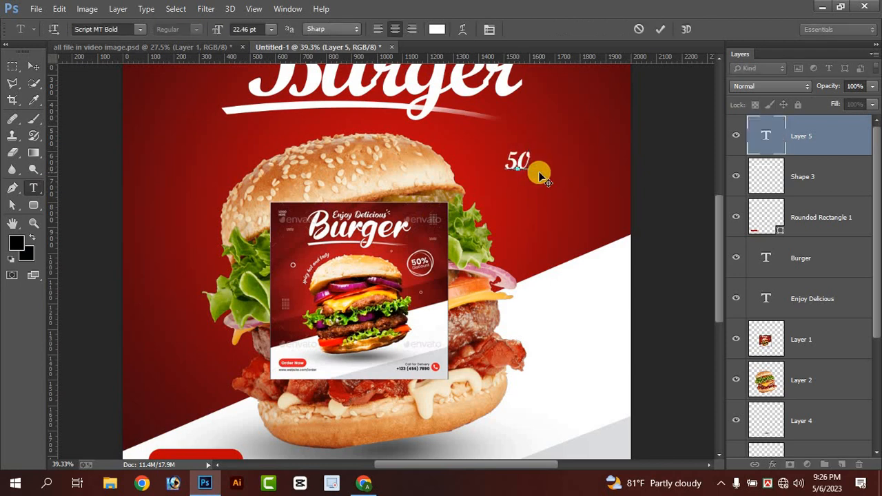
text(50% )
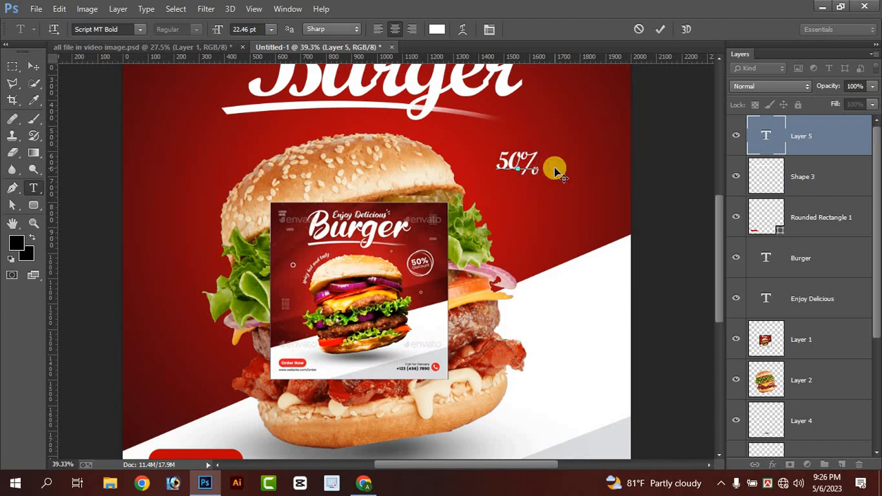
text(Discount)
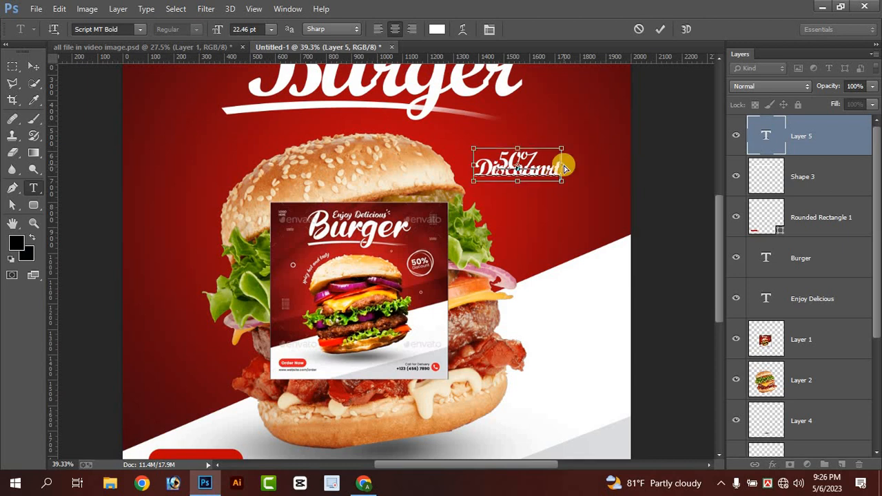
- Change the font of the whole discount text to Montserrat (OT1), keeping the Regular style
key(ctrl+a)
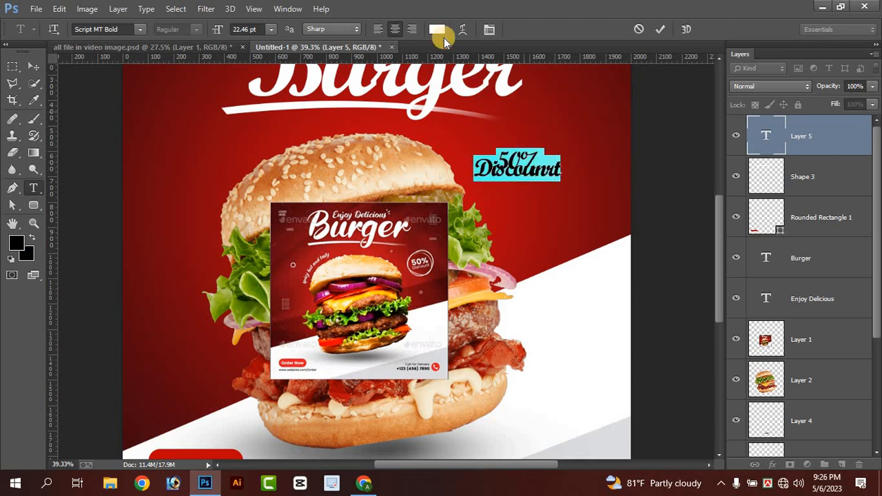
click(140, 29)
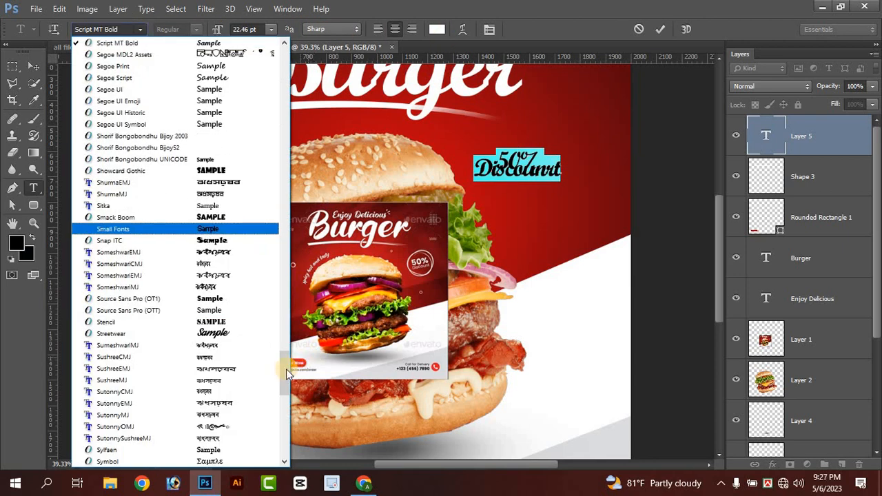
drag(285, 372, 294, 276)
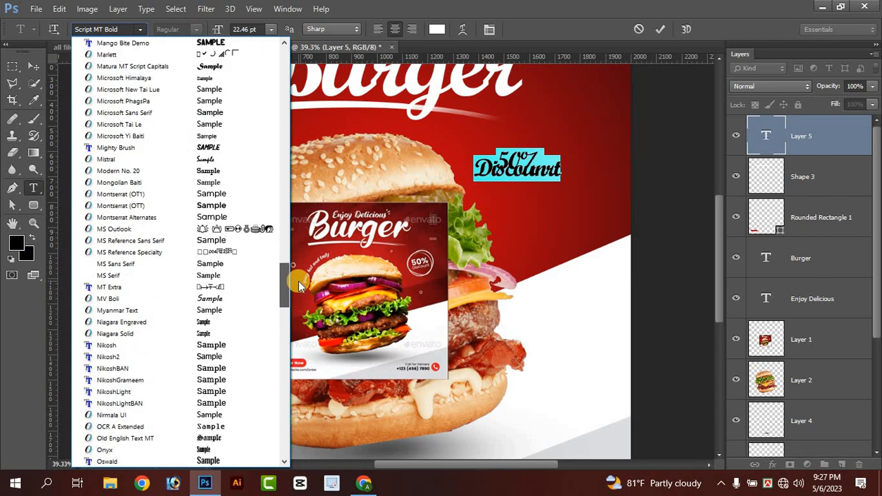
click(137, 194)
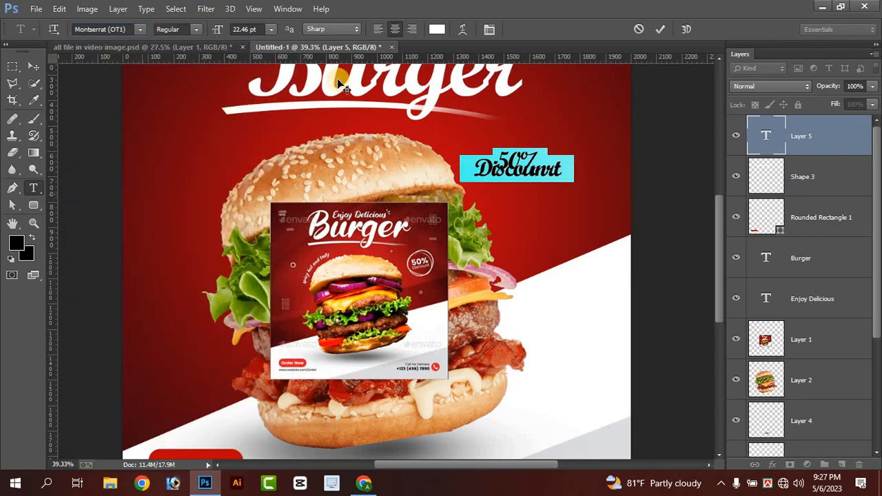
click(195, 30)
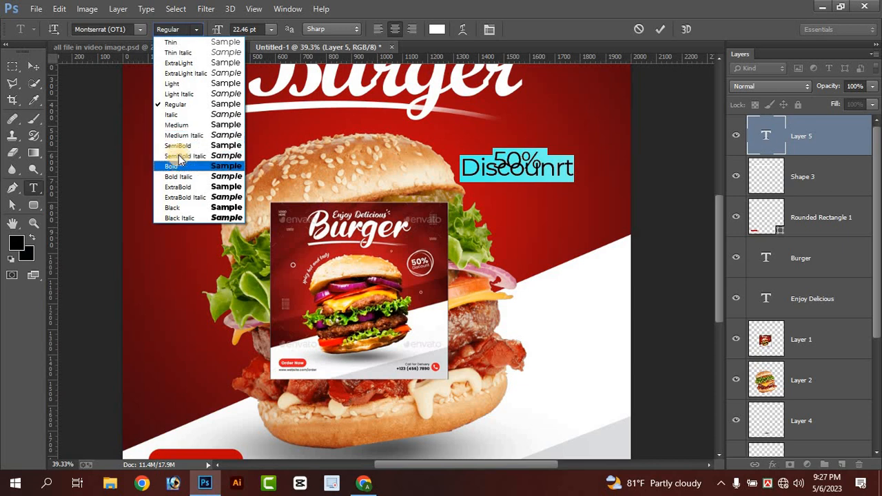
key(Escape)
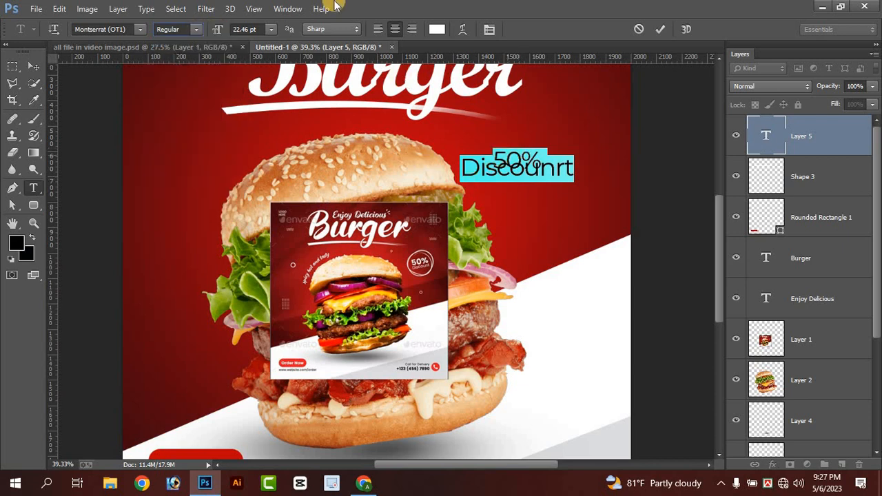
- Show the character settings and increase the discount text's leading to 17.41 pt
click(287, 8)
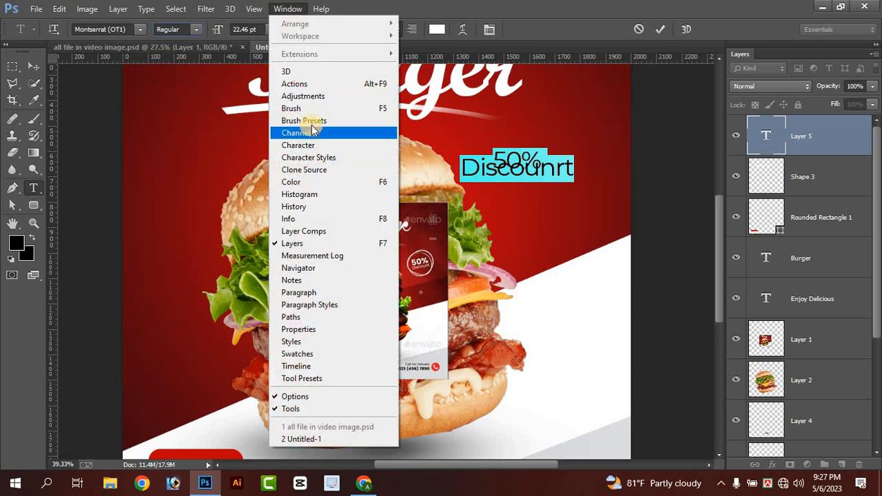
click(303, 145)
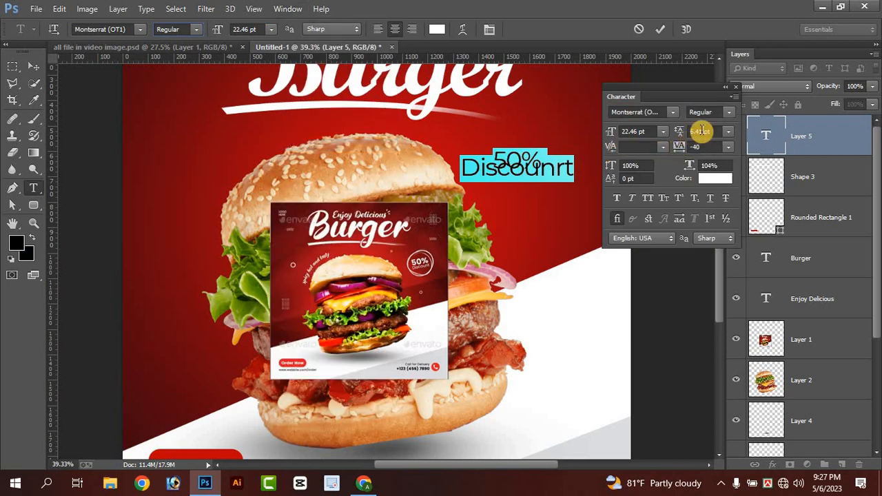
scroll(700, 130, up, 5)
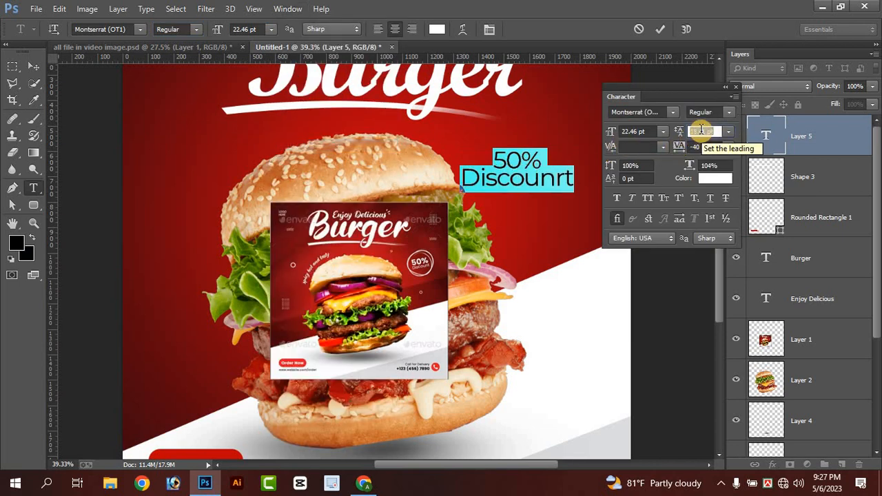
- Set only the "50%" line to 25.46 pt in the Bold style
click(497, 160)
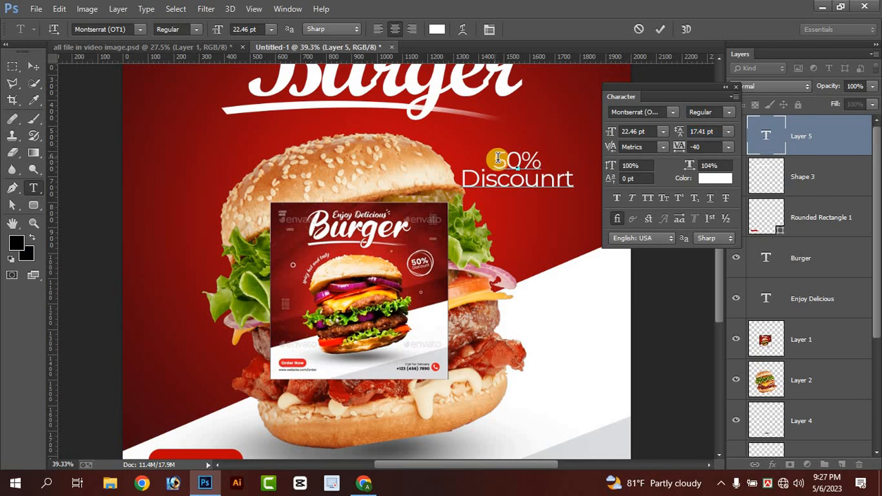
double_click(509, 159)
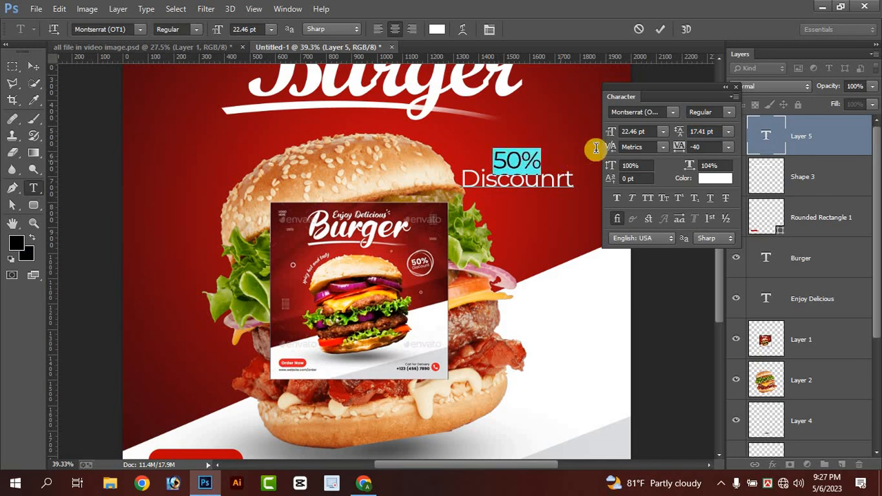
click(654, 131)
click(652, 131)
scroll(650, 138, up, 1)
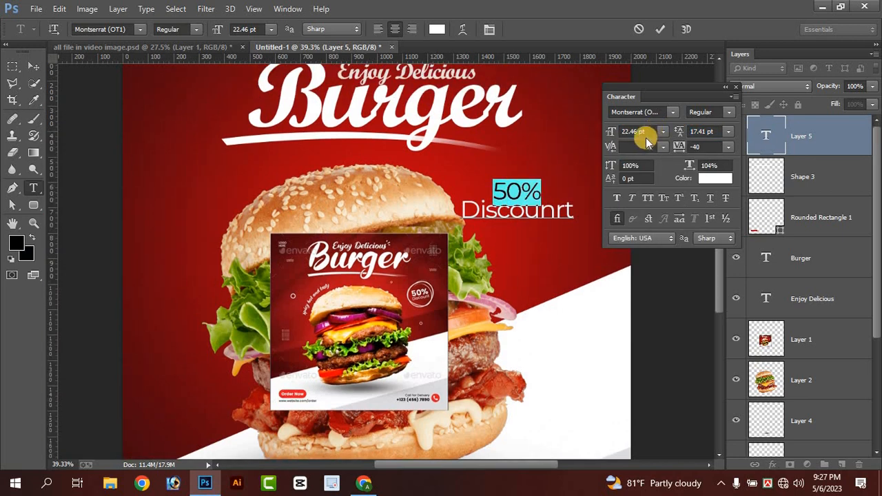
click(648, 131)
scroll(648, 130, up, 3)
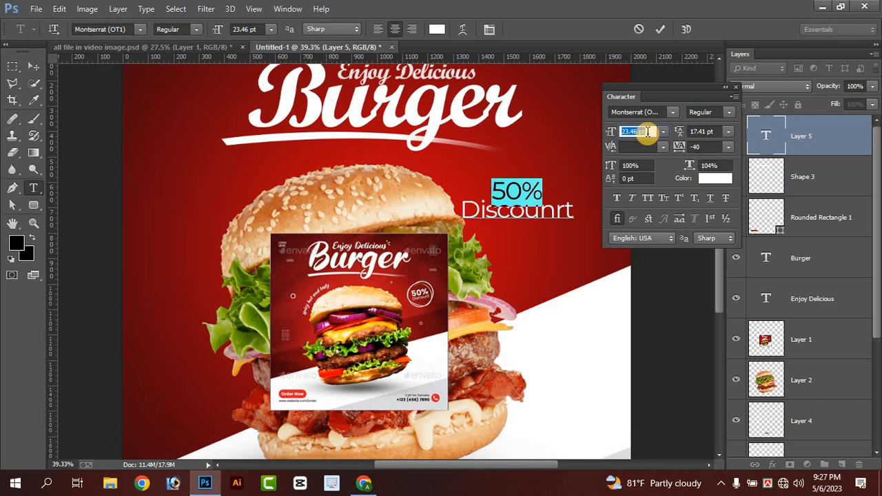
click(718, 112)
click(704, 249)
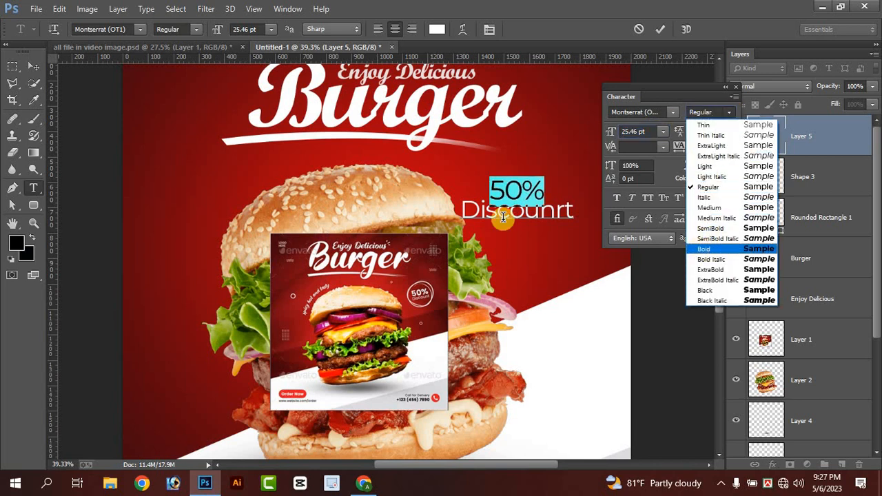
- Reduce the "Discounrt" line to 11.46 pt, tighten its leading under "50%", and commit the text
click(467, 210)
double_click(569, 211)
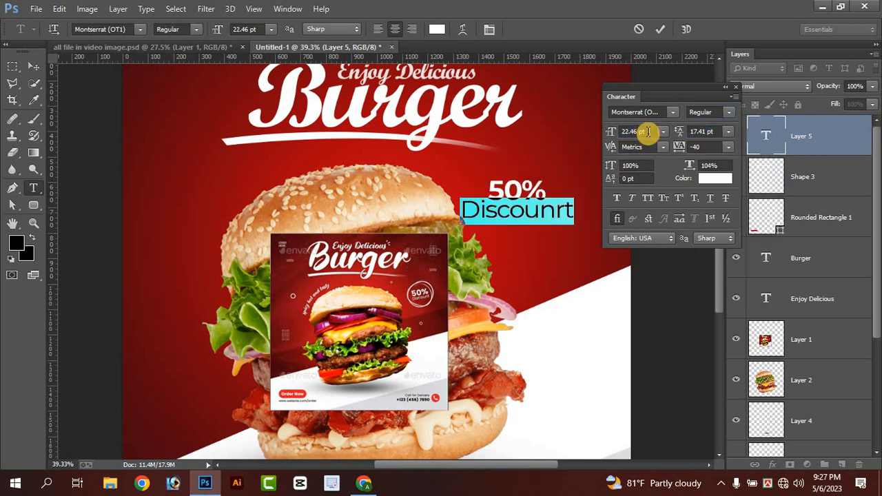
click(648, 131)
scroll(647, 131, down, 8)
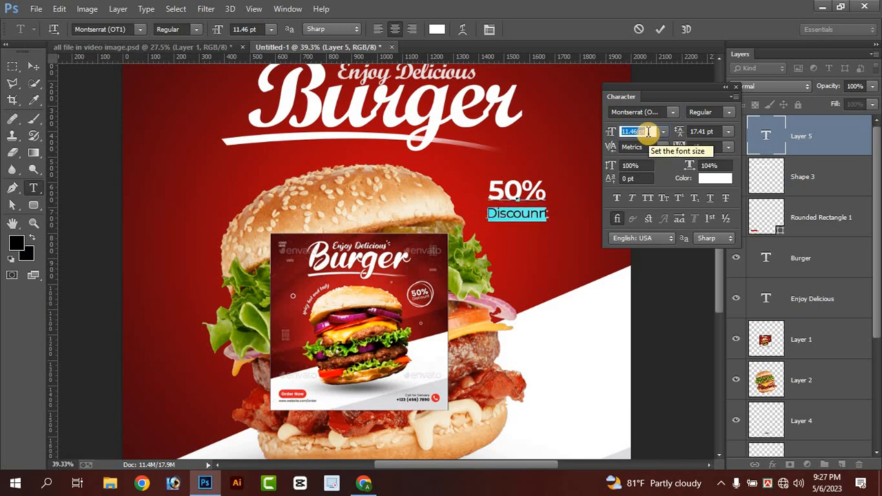
click(697, 131)
scroll(698, 131, down, 3)
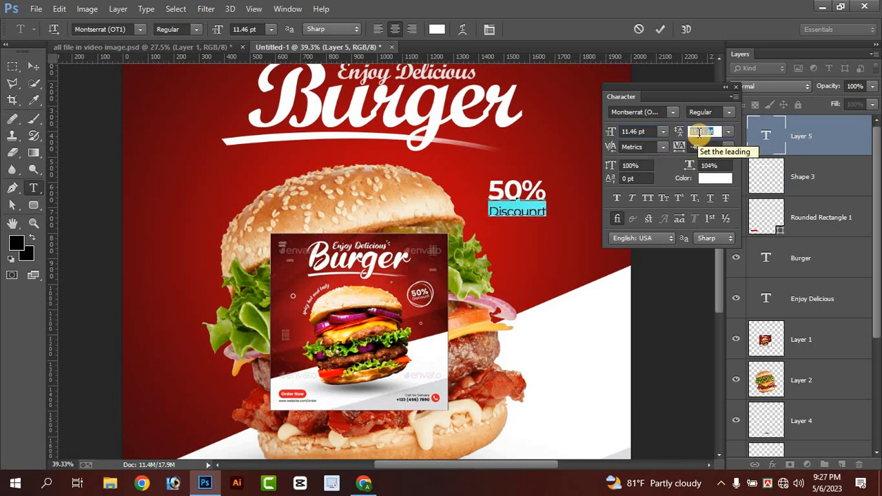
click(660, 28)
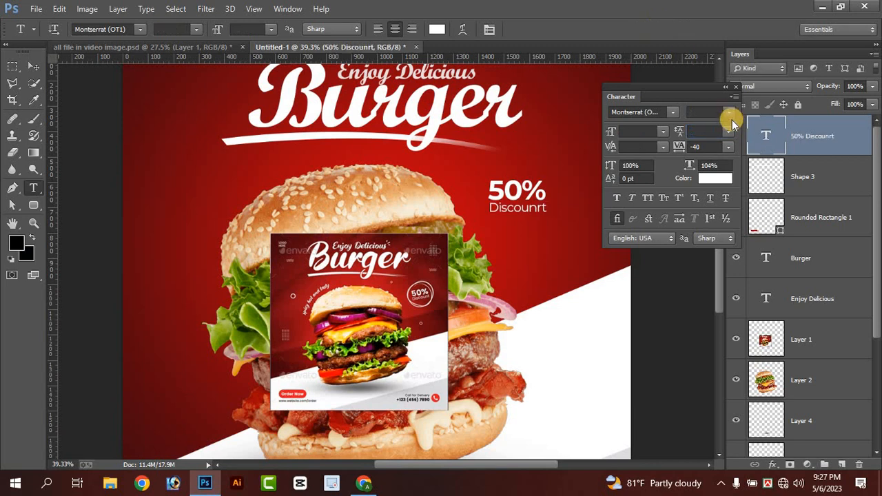
click(736, 88)
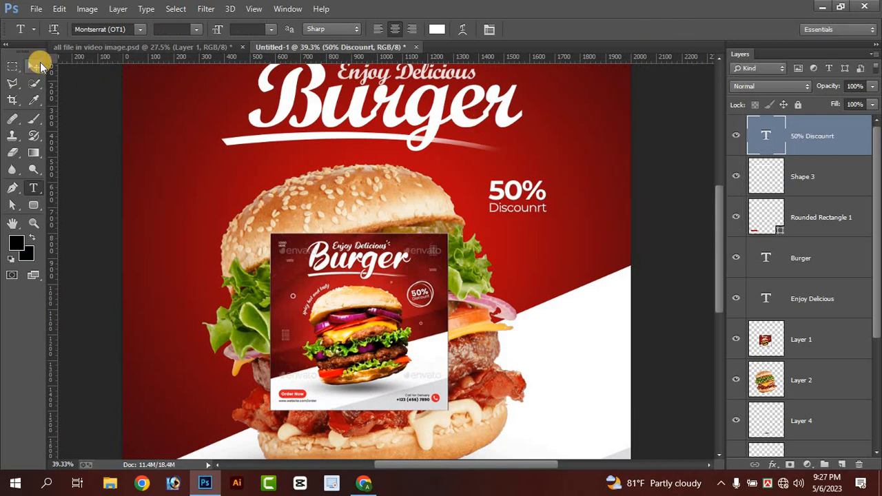
- Rotate the discount text about 19.7° counterclockwise and shift it slightly toward the poster's right edge
click(38, 65)
key(ctrl+t)
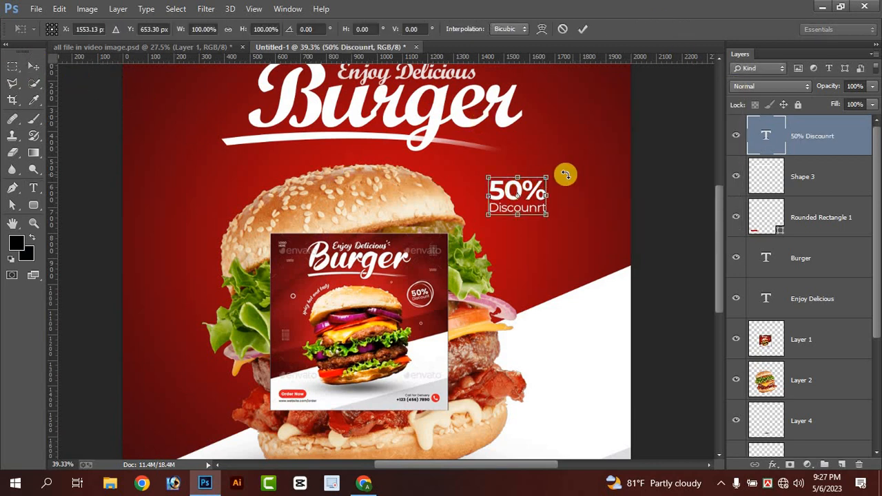
drag(564, 168, 565, 122)
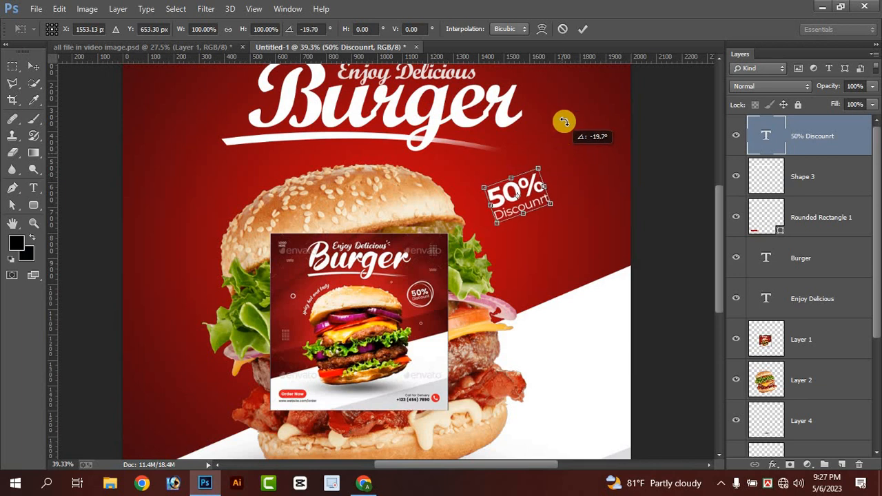
click(583, 28)
drag(517, 200, 537, 201)
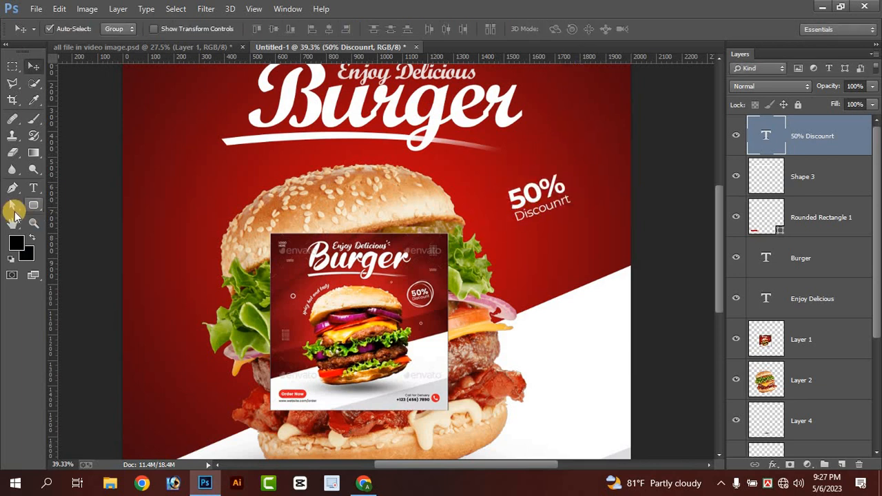
- Draw a black circle about 325 px in diameter over the discount text with the Ellipse tool
click(29, 207)
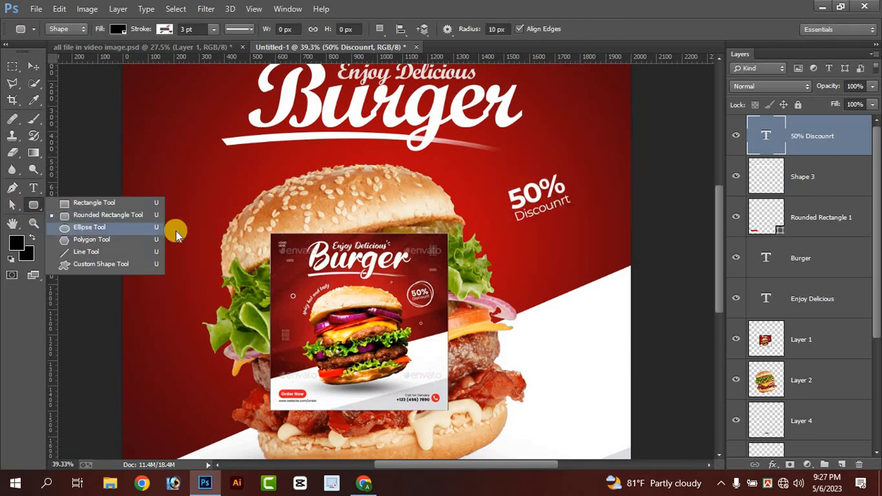
click(173, 230)
drag(499, 167, 596, 252)
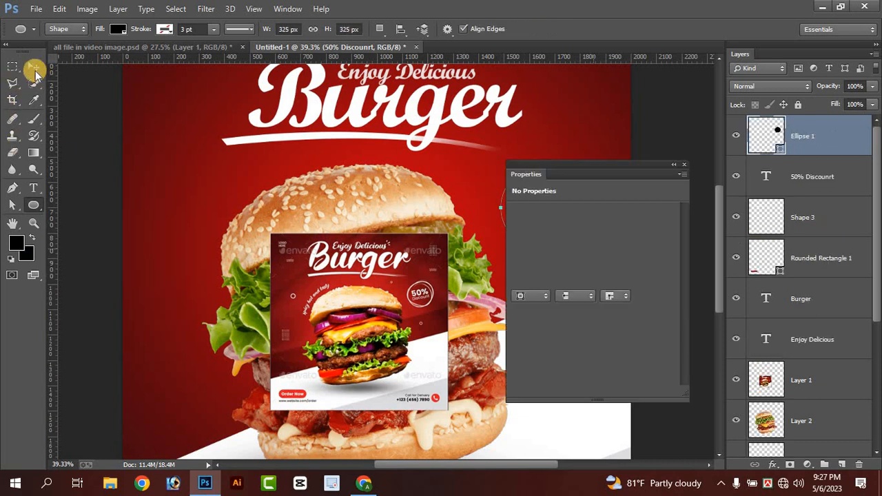
click(33, 66)
click(682, 169)
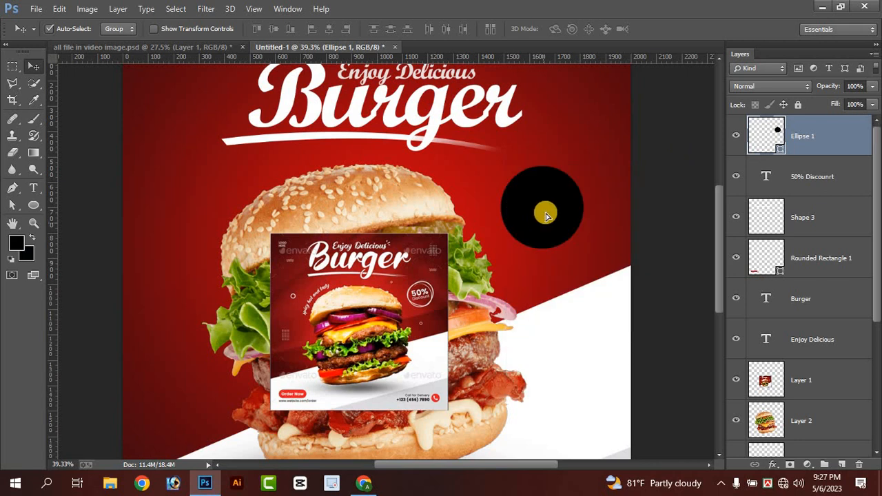
- Reduce the black circle's layer fill to 0% while keeping its opacity at 100%
click(872, 85)
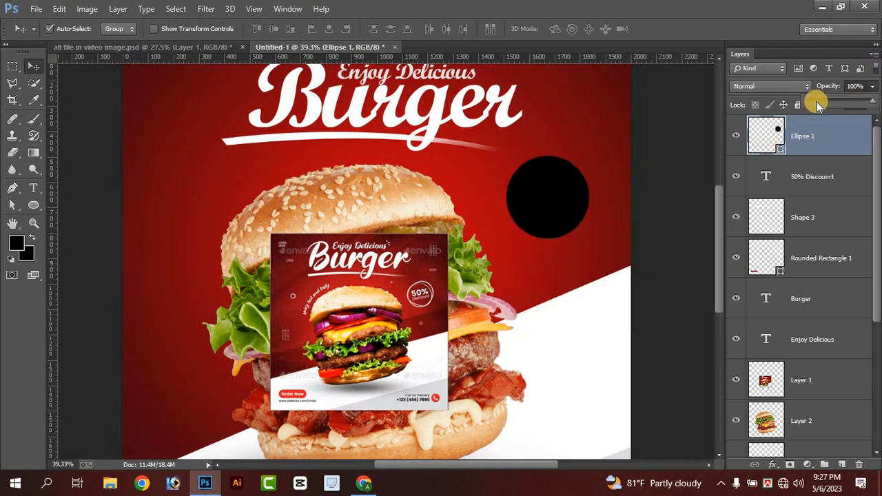
drag(788, 96, 807, 118)
click(872, 104)
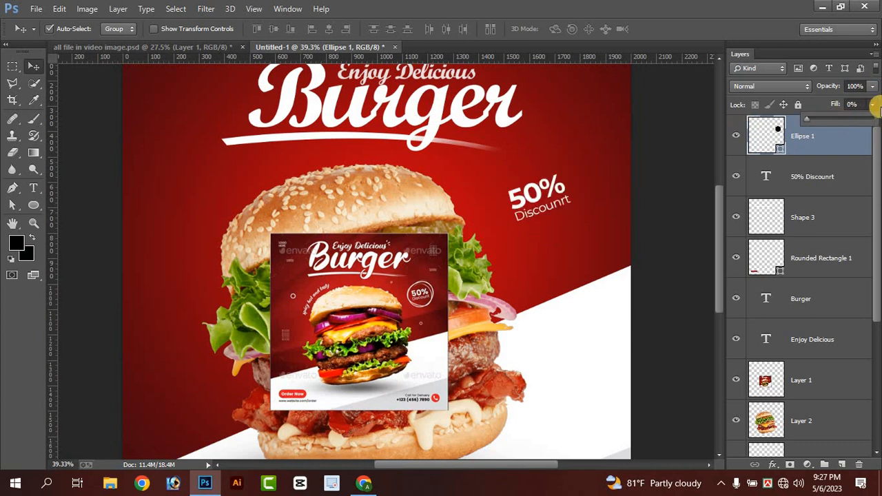
- Add a white (ffffff) outside Stroke effect to the circle around the discount text and apply the layer style
click(819, 145)
right_click(820, 144)
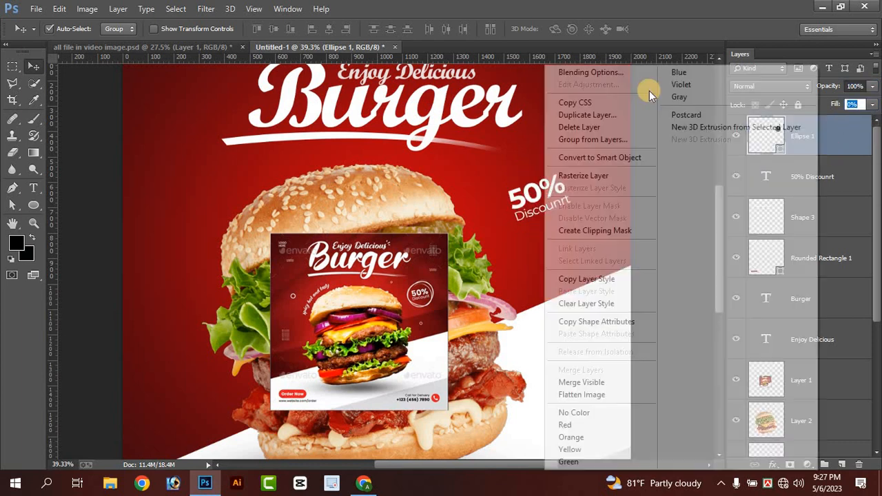
click(620, 77)
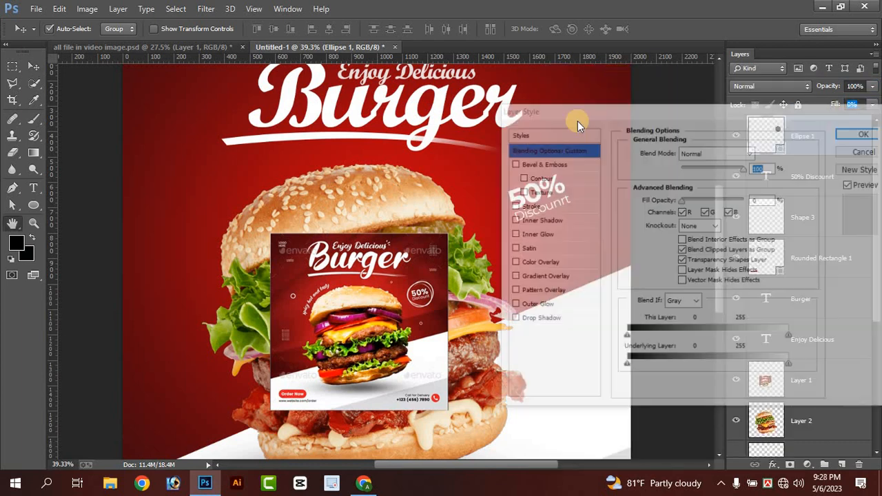
drag(608, 112, 137, 117)
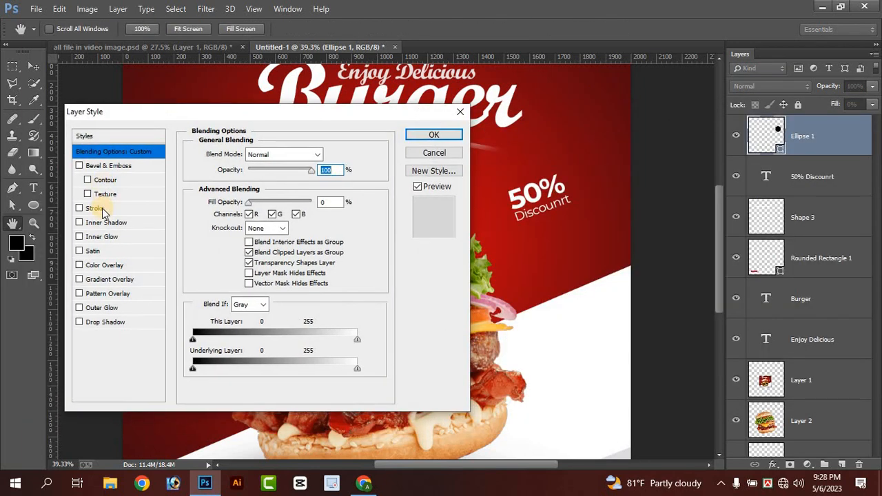
click(94, 208)
click(220, 245)
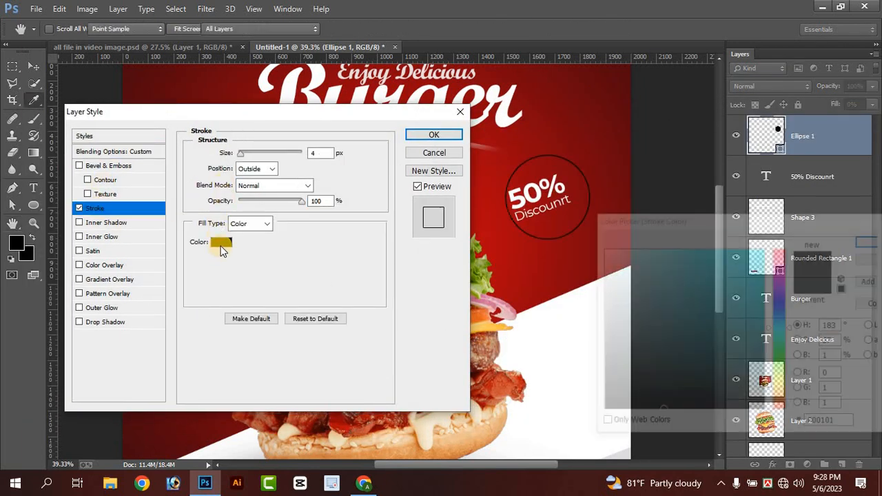
drag(612, 257, 579, 228)
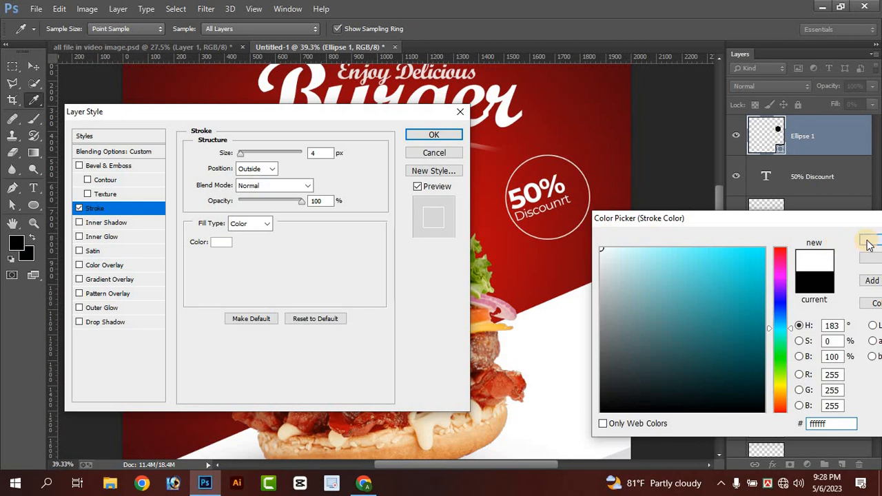
click(869, 239)
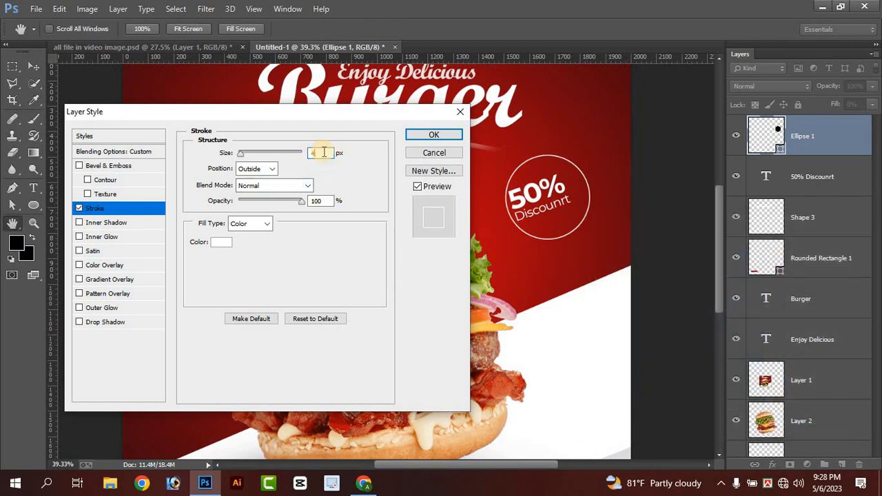
click(426, 137)
- Turn off automatic layer selection and move the outlined circle so it is centered around the discount text
click(569, 229)
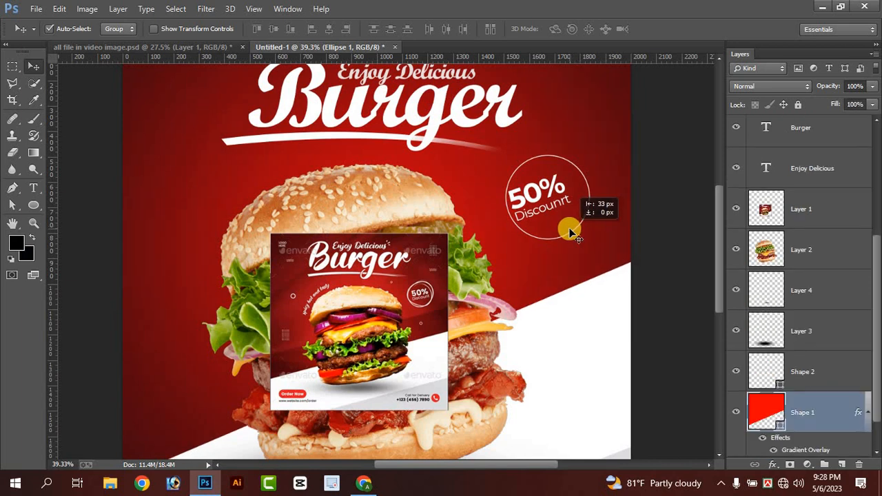
click(49, 29)
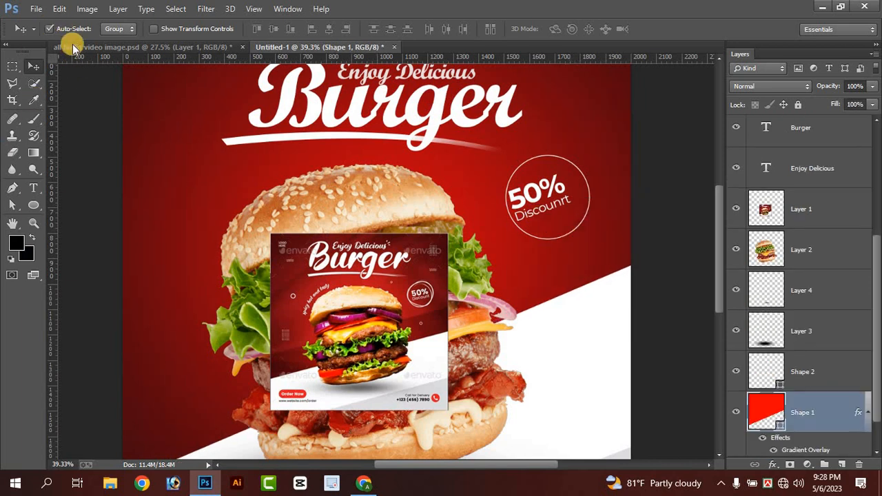
scroll(771, 178, up, 2)
scroll(771, 178, up, 3)
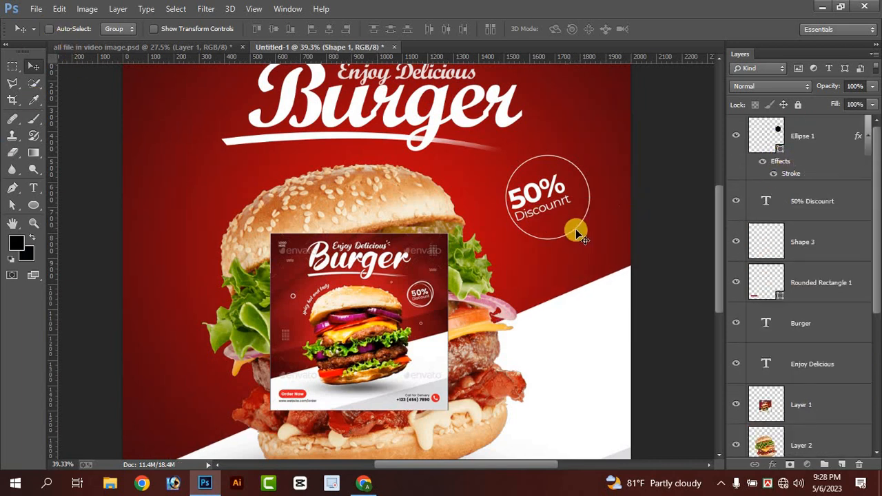
drag(574, 228, 563, 229)
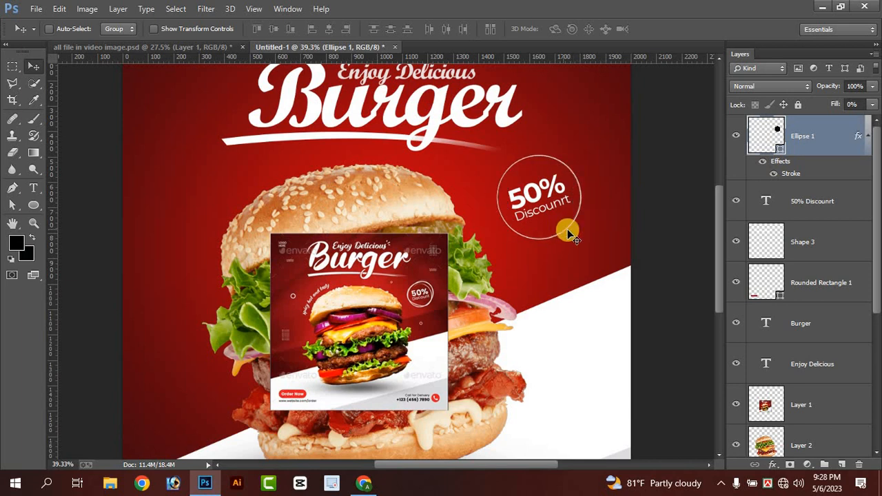
- Duplicate the outlined circle, squash the copy to about 91% height, rotate it slightly and apply the transform
key(ctrl+j)
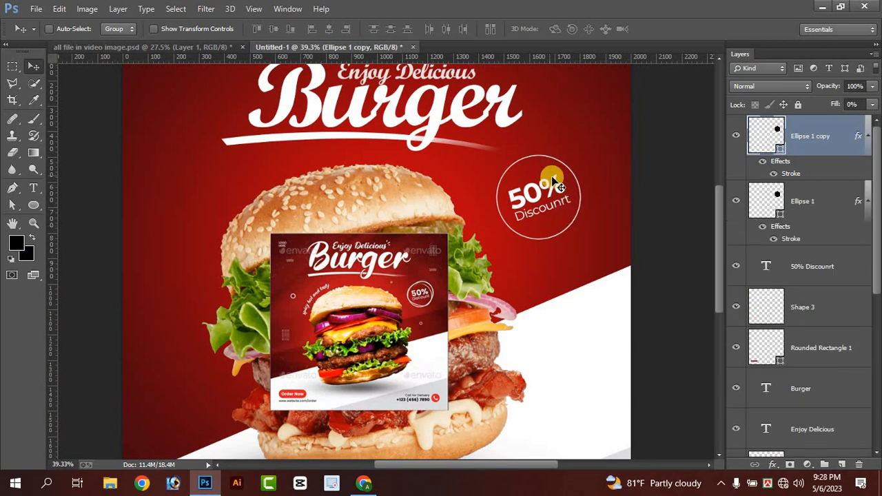
key(ctrl+t)
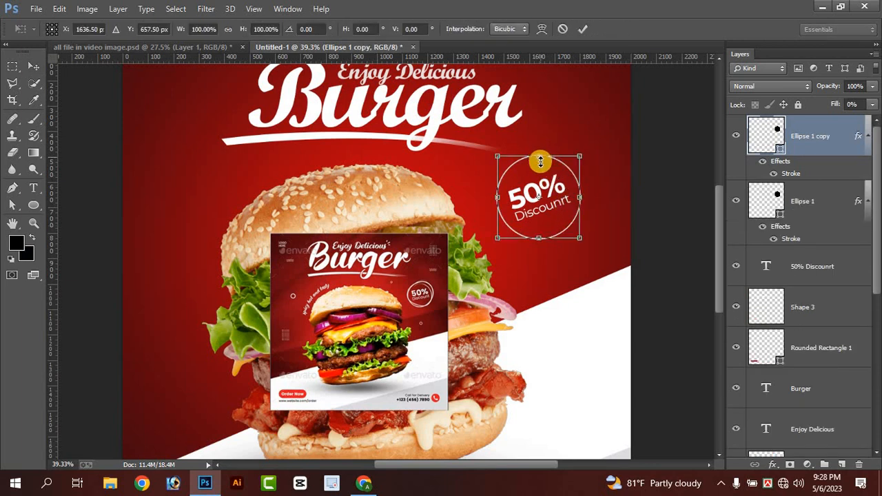
drag(540, 161, 544, 234)
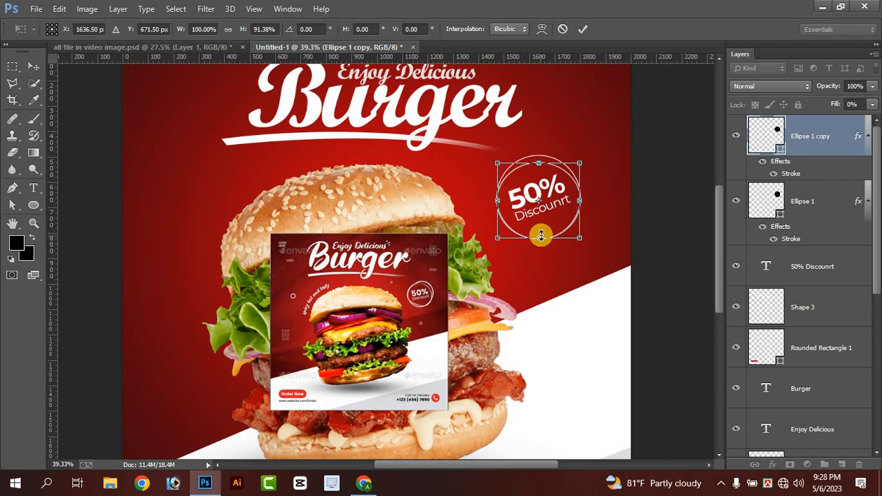
drag(591, 152, 616, 169)
key(Return)
- Narrow the original outlined circle slightly from its left side with Free Transform and apply the change
click(799, 201)
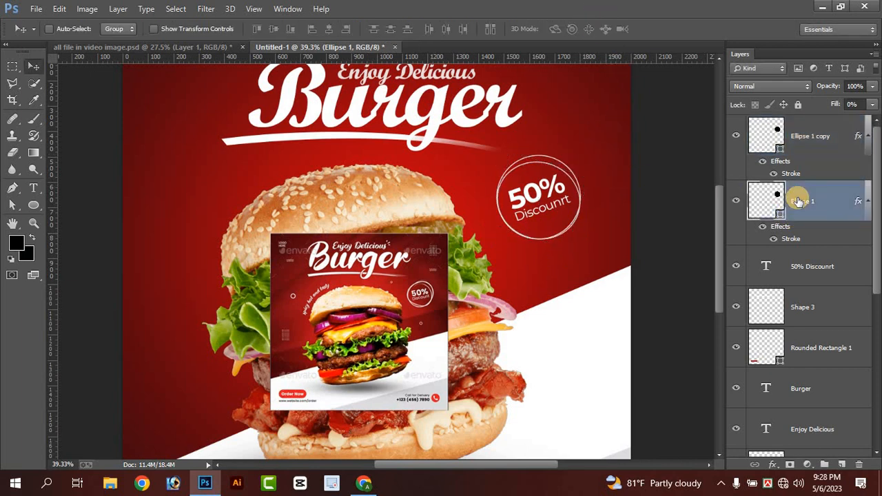
key(ctrl+t)
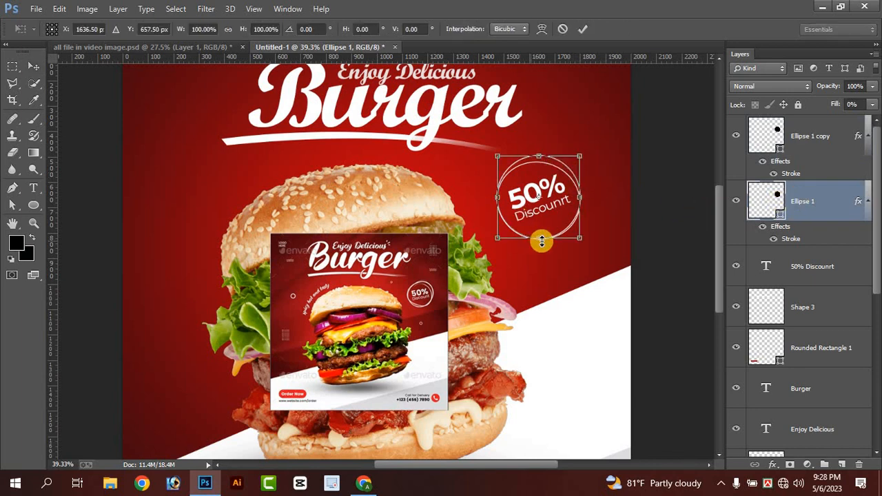
drag(501, 196, 507, 196)
click(590, 31)
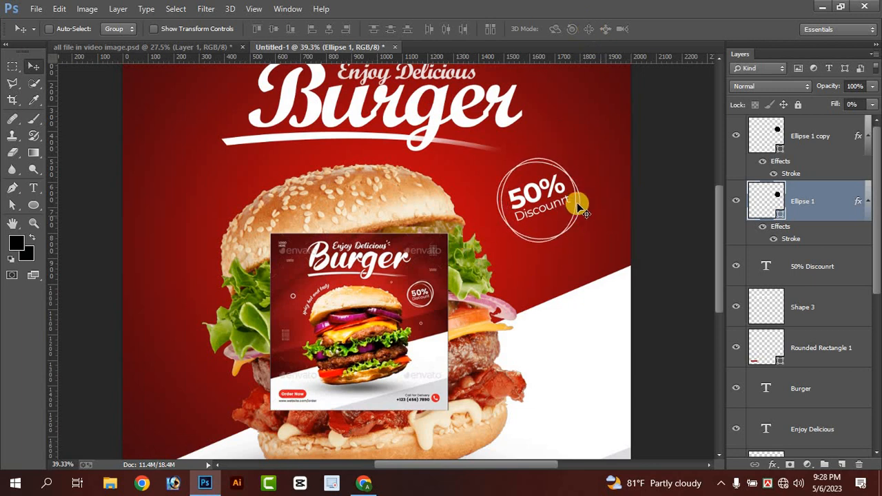
- Nudge the original outlined circle up about 12 px so the two rings overlap around the discount text
key(Up)
key(Up)
key(Up)
key(Up)
key(Up)
key(Up)
key(Up)
key(Up)
key(Up)
key(Up)
key(Up)
key(Up)
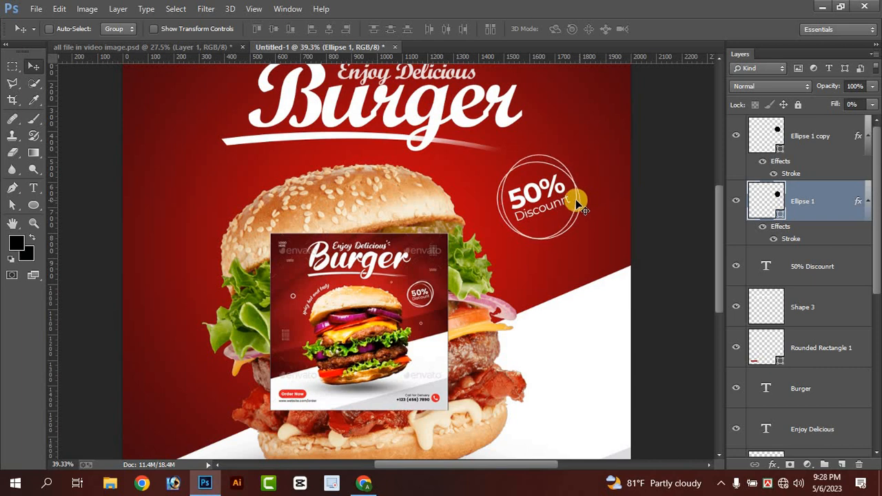
- Add the two-line white text "Logo Here" in Montserrat Regular, 11.46 pt, near the poster's upper-left corner on the topmost layer
scroll(575, 199, down, 2)
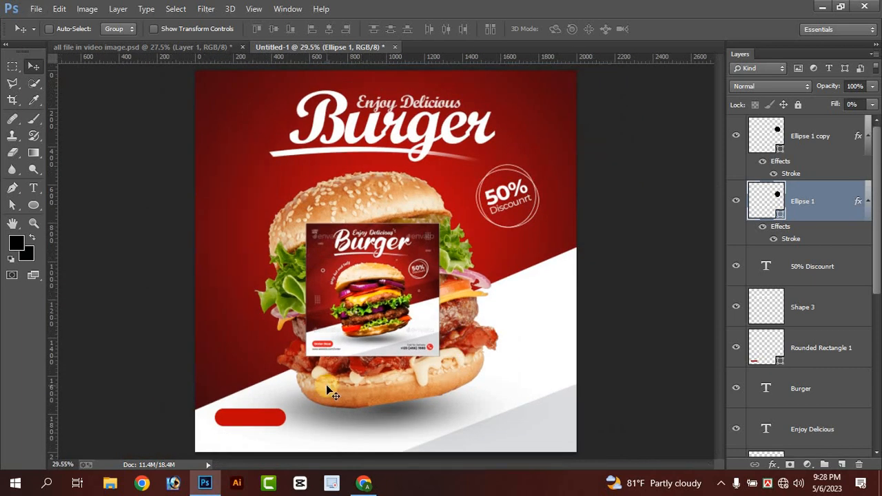
scroll(337, 172, up, 2)
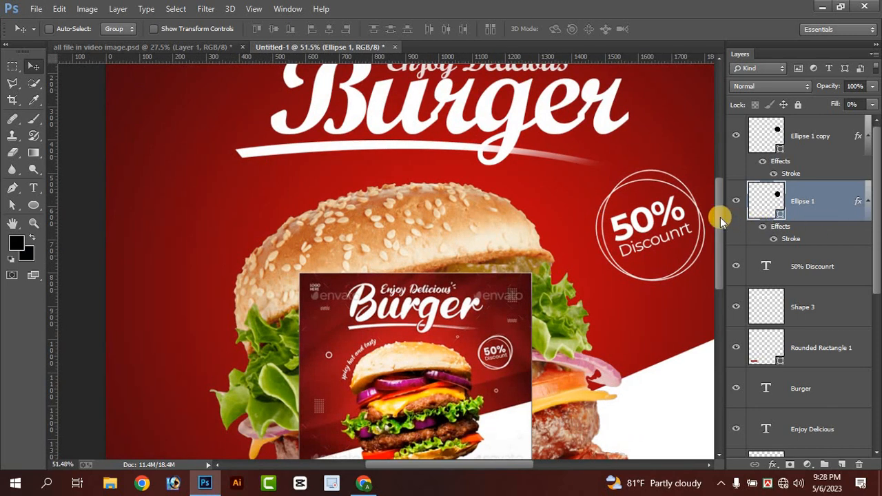
drag(720, 217, 719, 187)
click(819, 132)
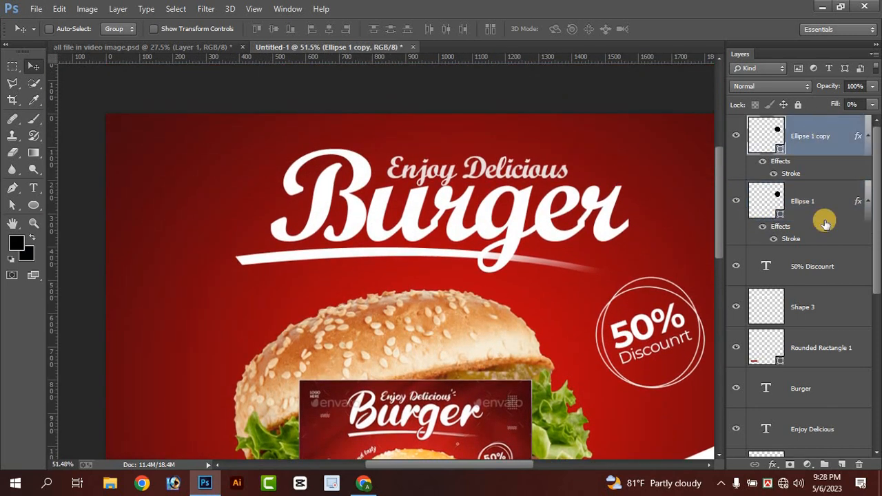
click(841, 463)
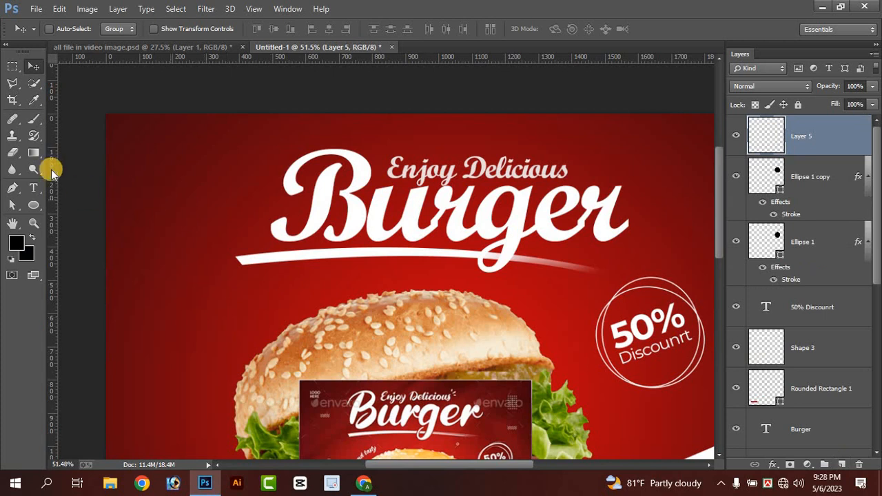
click(145, 183)
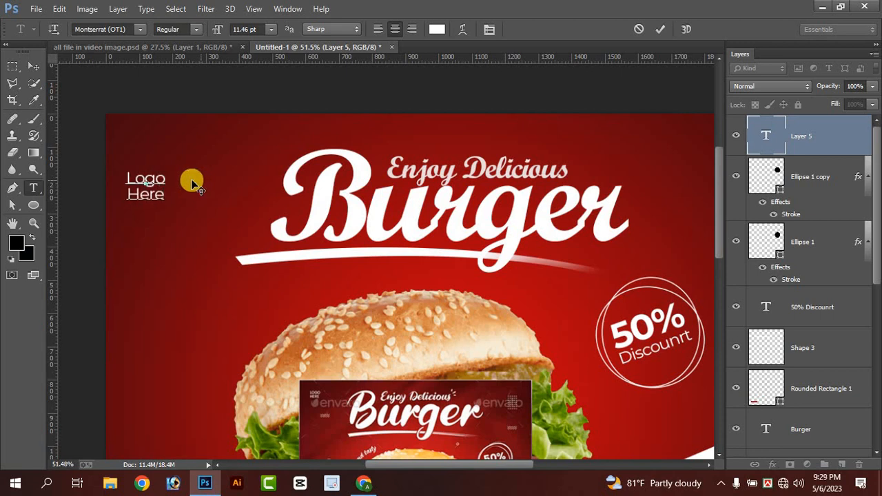
click(48, 68)
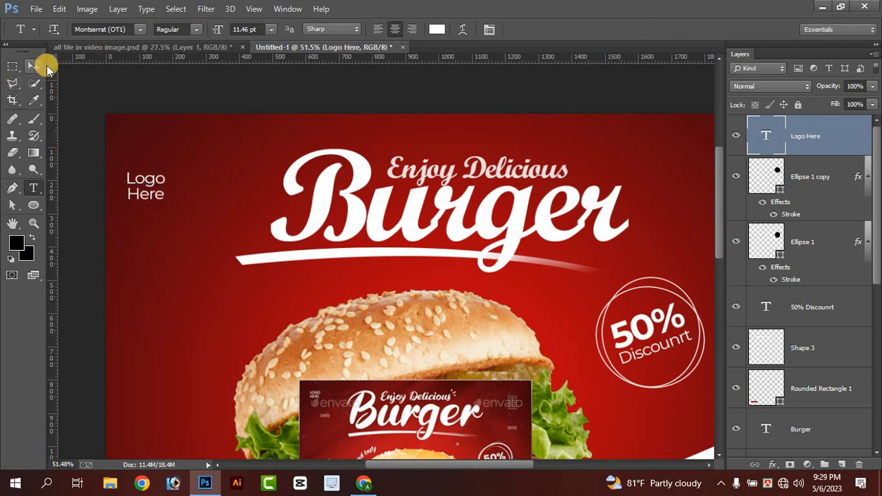
click(40, 66)
- Examine the reference poster's curved slogan, order button and phone contact details against the poster's unfinished lower area
scroll(433, 356, down, 6)
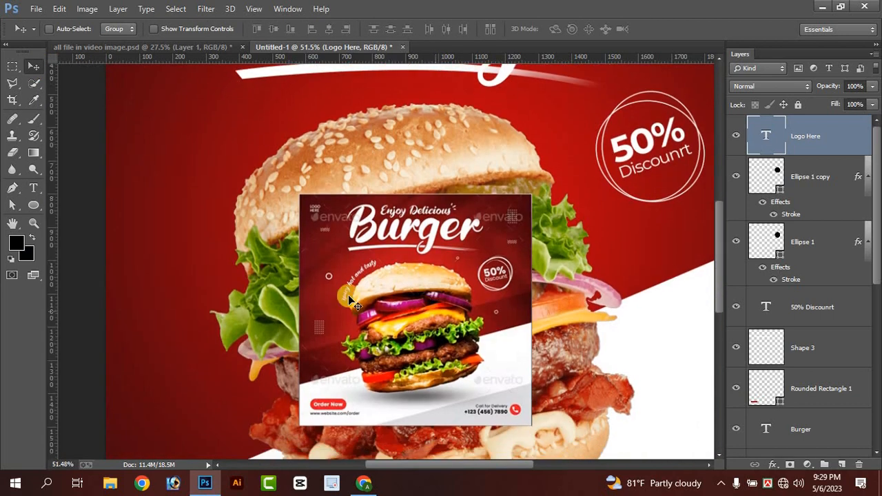
drag(366, 271, 393, 266)
scroll(400, 293, down, 3)
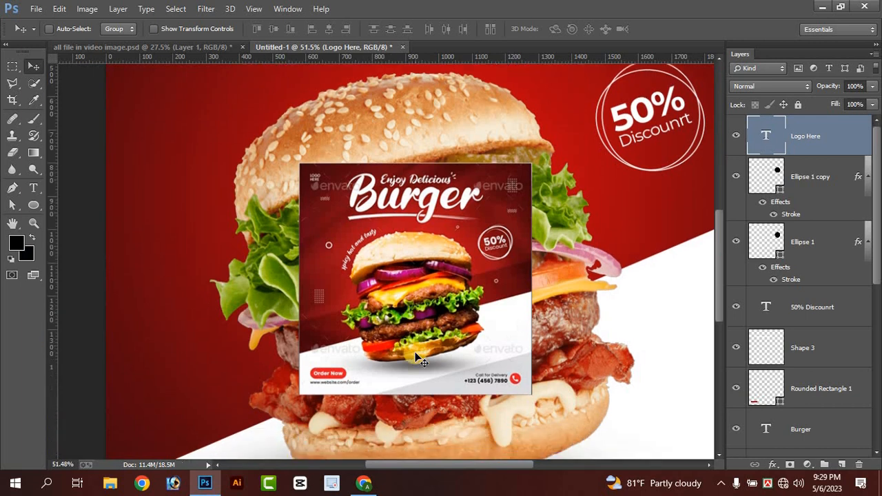
scroll(329, 238, up, 2)
scroll(336, 139, up, 1)
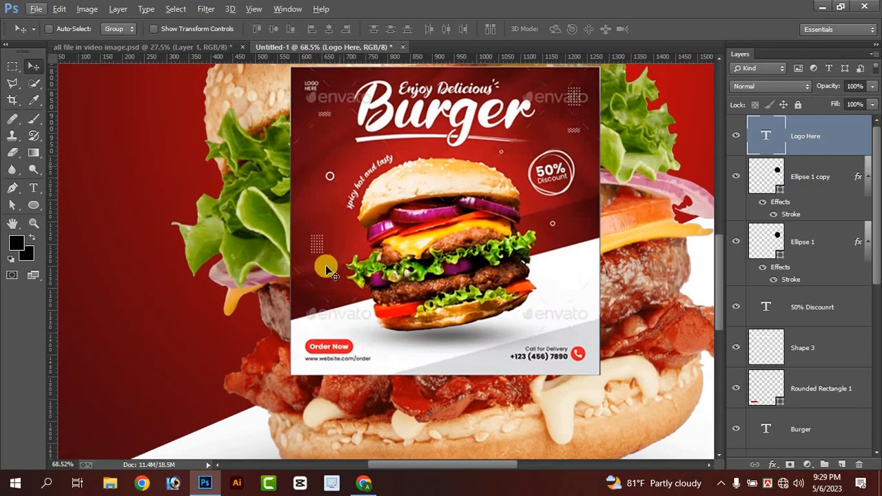
scroll(505, 248, down, 2)
scroll(380, 236, down, 3)
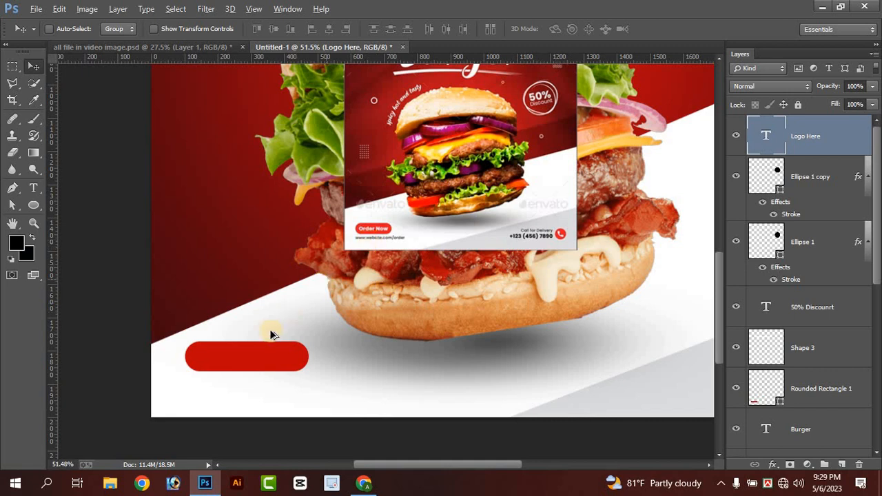
scroll(523, 264, up, 2)
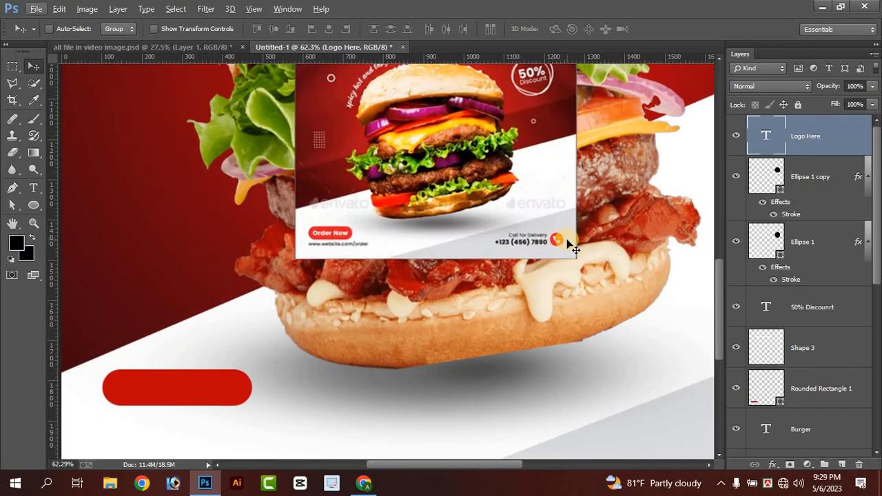
scroll(570, 248, down, 5)
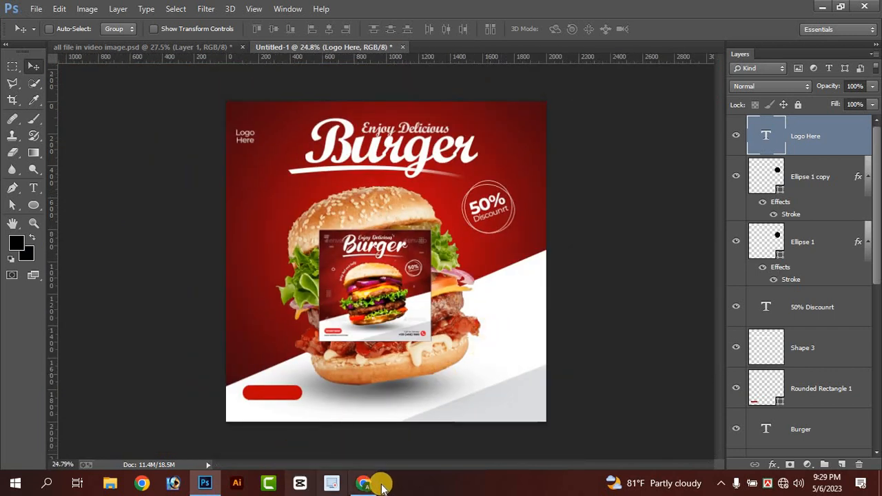
- Connect the computer to the first listed secured Wi-Fi network
click(783, 482)
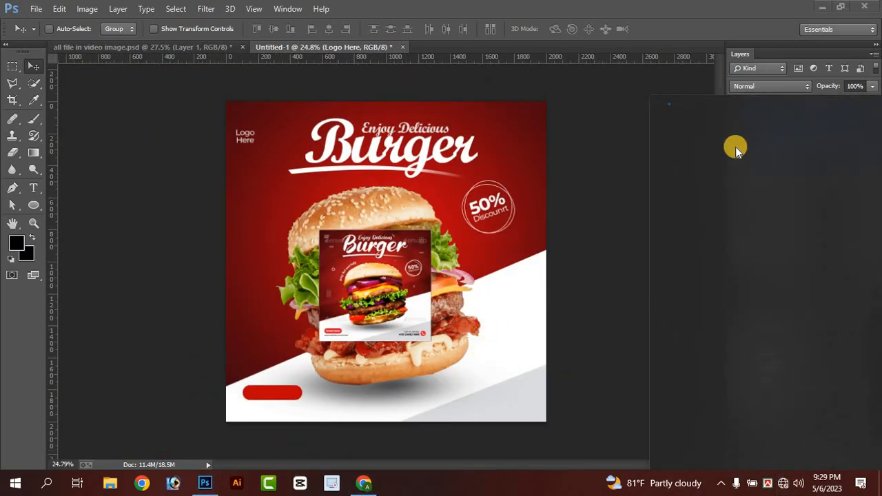
click(687, 115)
click(791, 177)
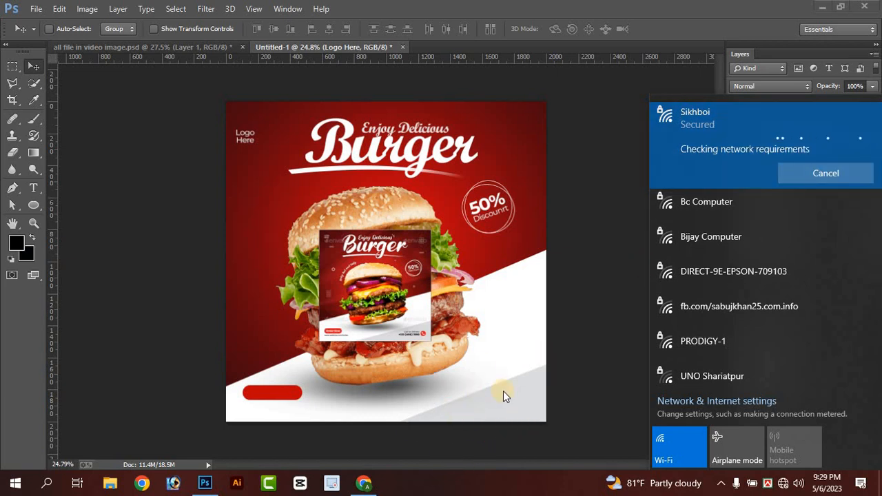
- Switch to Chrome, open flaticon.com in a new tab and search its icons for "phone"
click(364, 484)
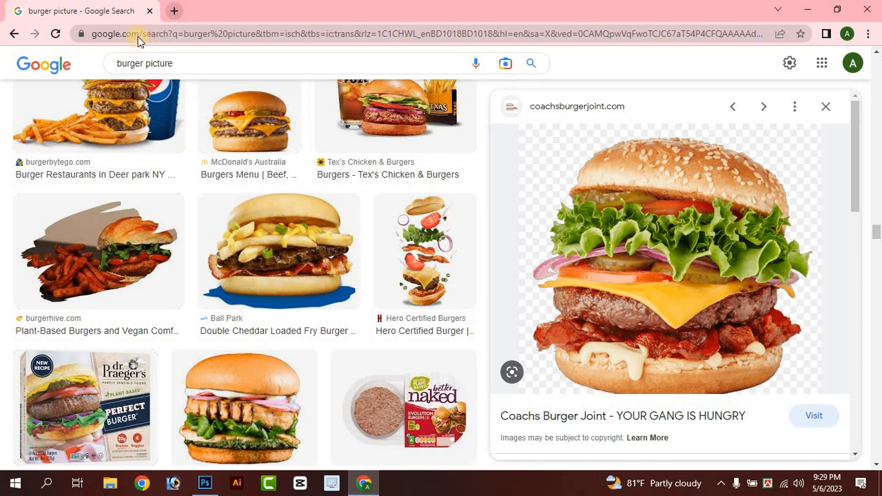
key(ctrl+t)
text(fl)
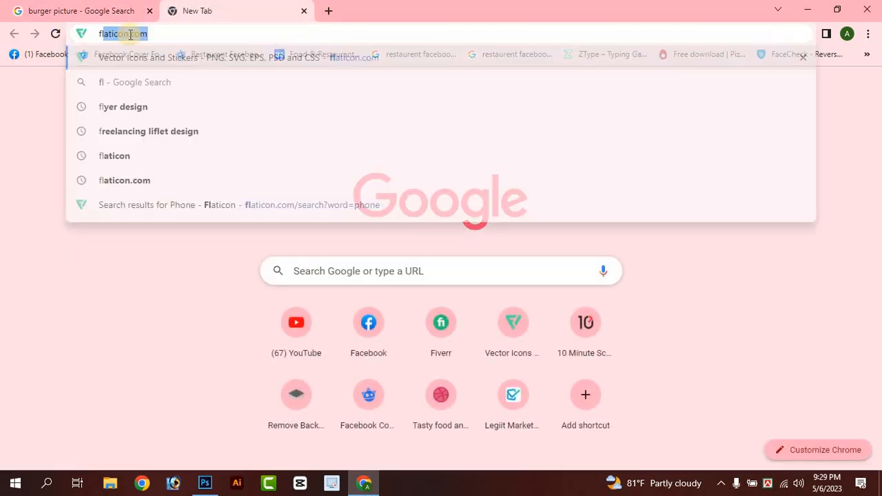
text(at)
key(Return)
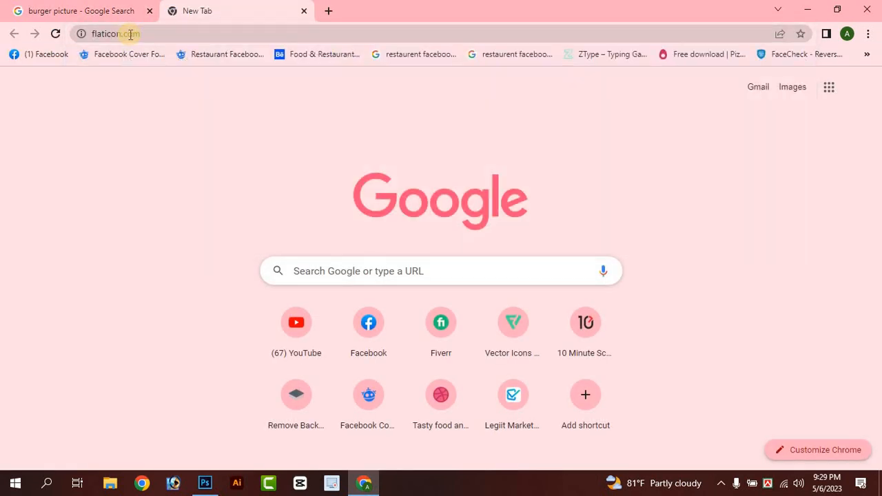
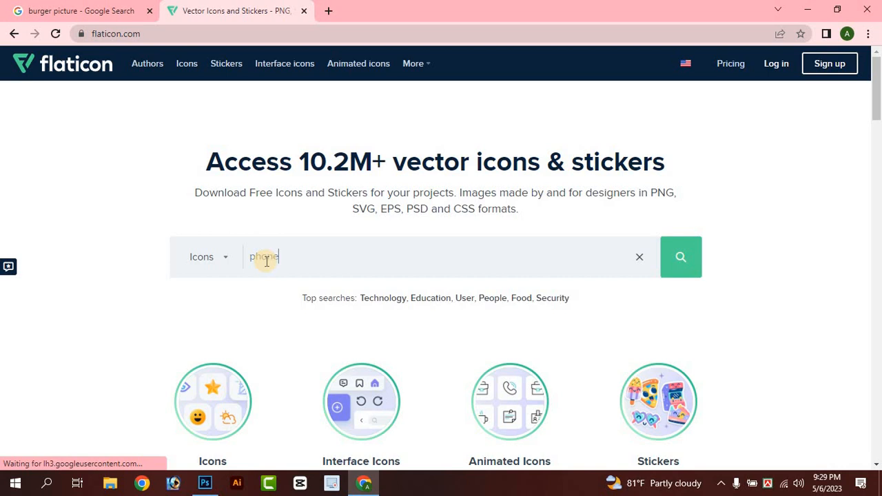
click(226, 295)
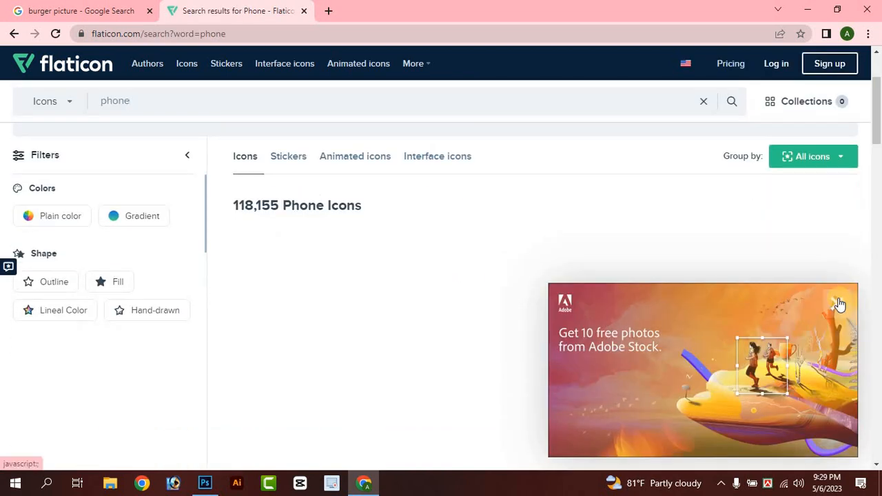
click(838, 304)
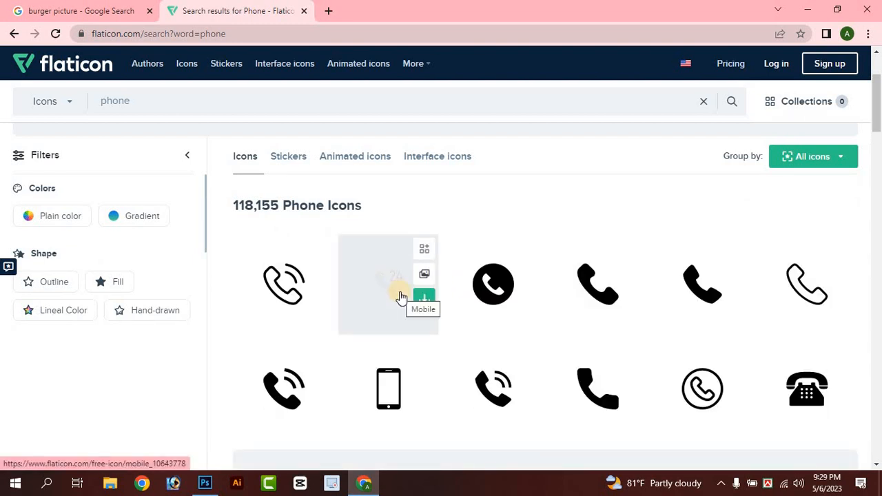
scroll(399, 299, down, 2)
scroll(366, 266, up, 2)
scroll(324, 207, down, 2)
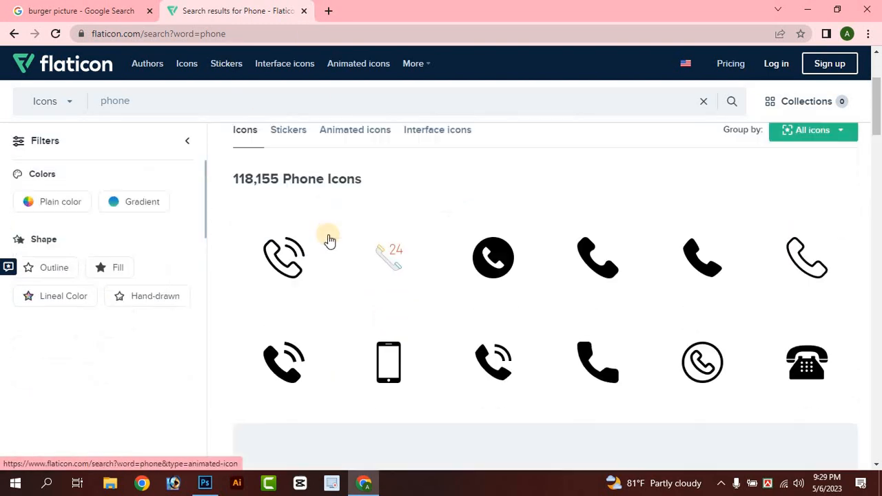
- Search Google Images for "phone icon" and compare the handset designs with the Flaticon results
click(326, 10)
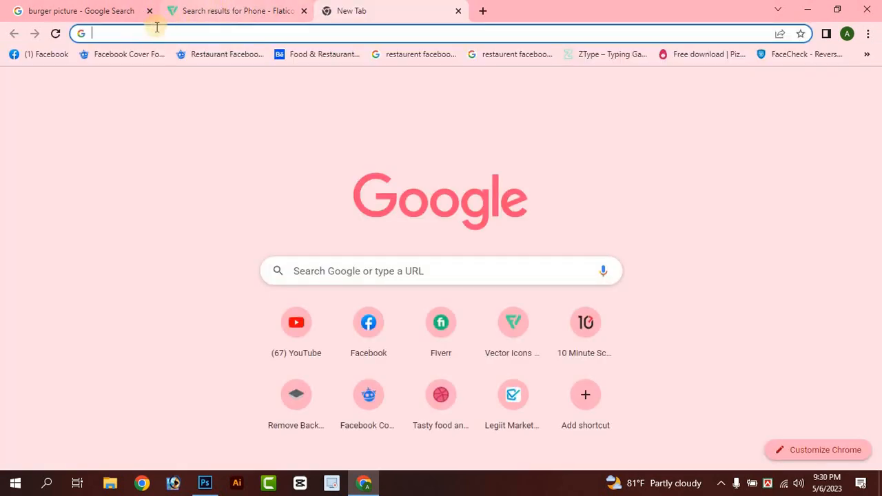
text(phone)
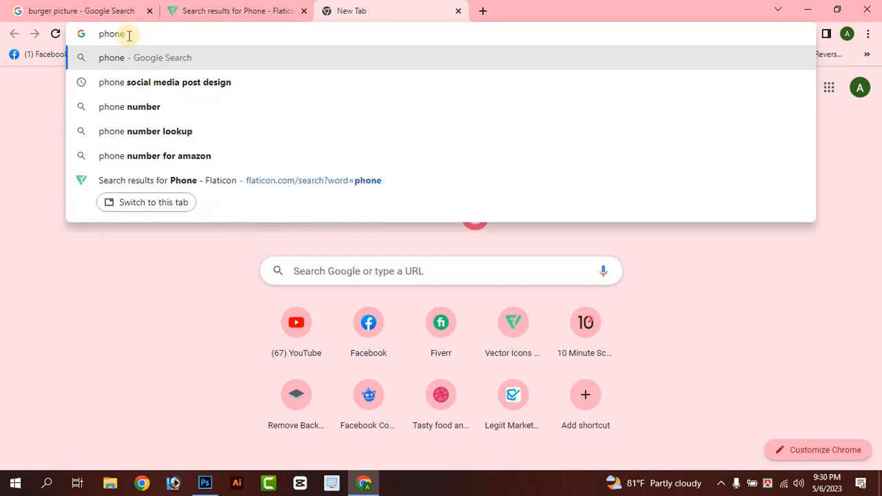
text( icon)
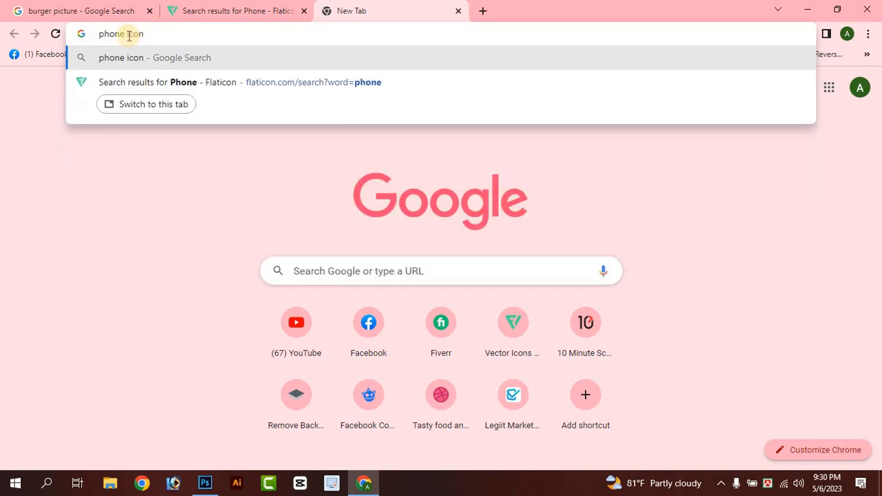
key(Return)
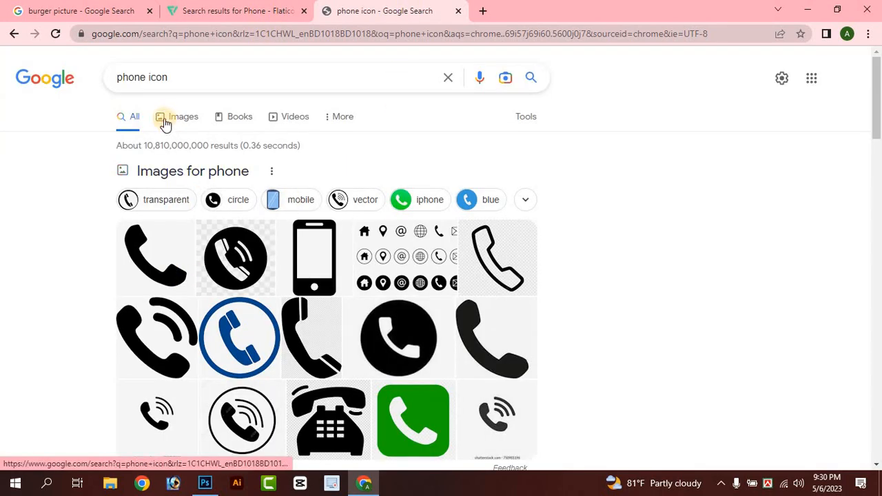
click(166, 123)
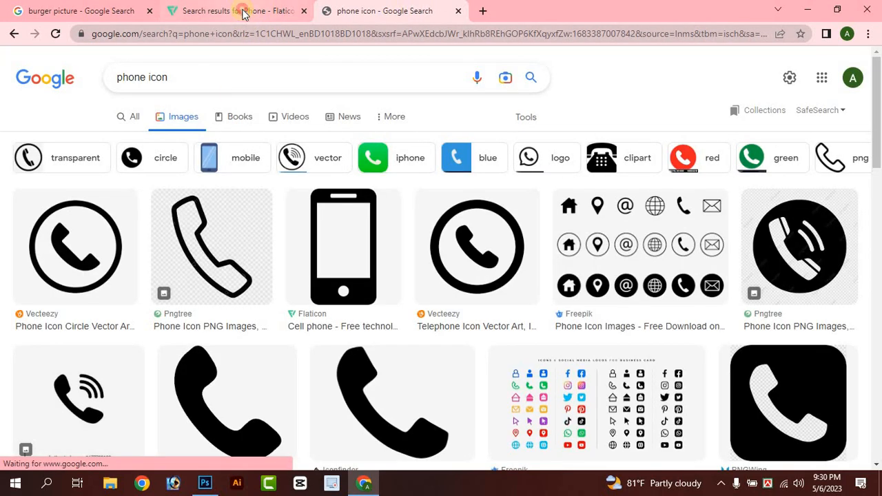
click(241, 11)
scroll(359, 255, down, 2)
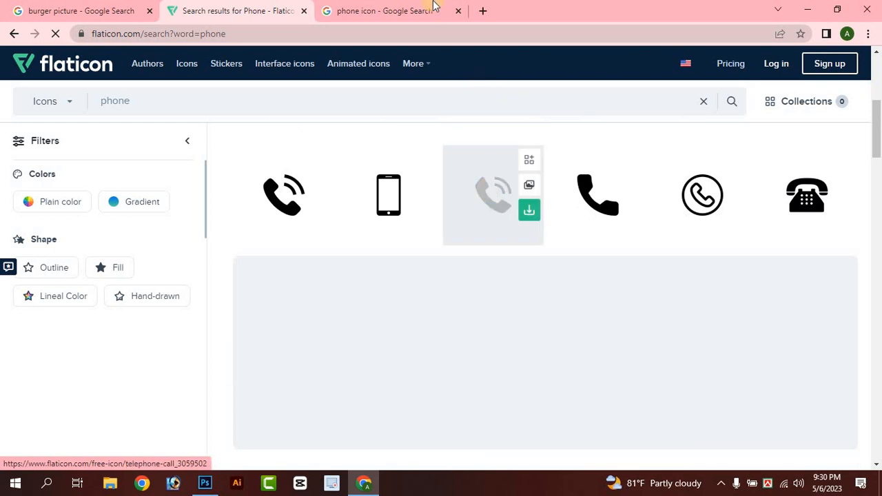
click(403, 9)
scroll(291, 294, down, 2)
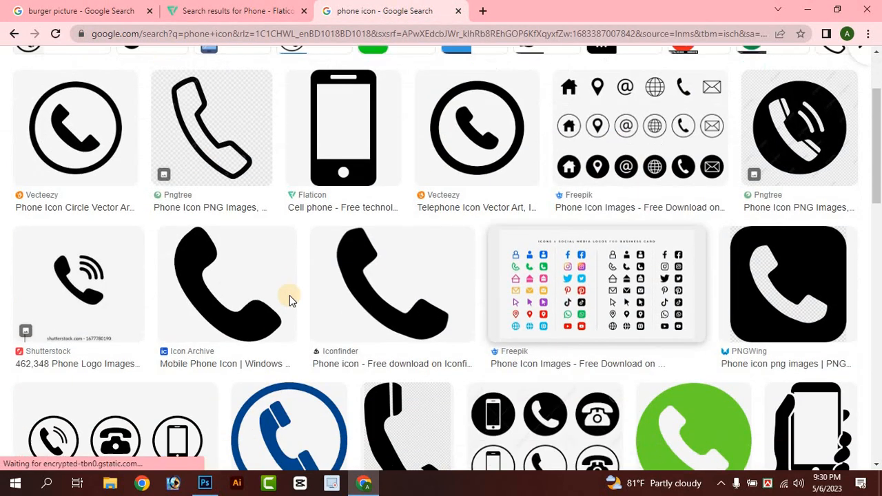
- Save the solid black Icon Archive handset image to the Downloads folder as the PNG Mobile-Phone-icon
click(258, 285)
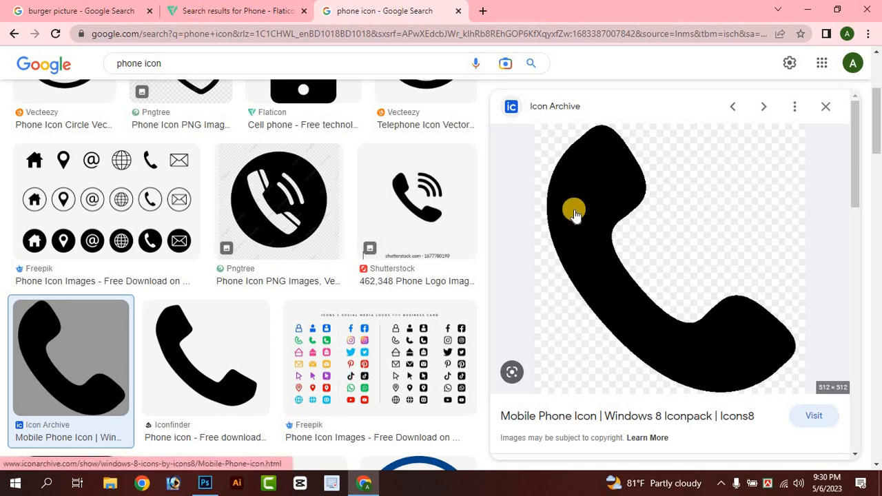
right_click(573, 214)
click(608, 349)
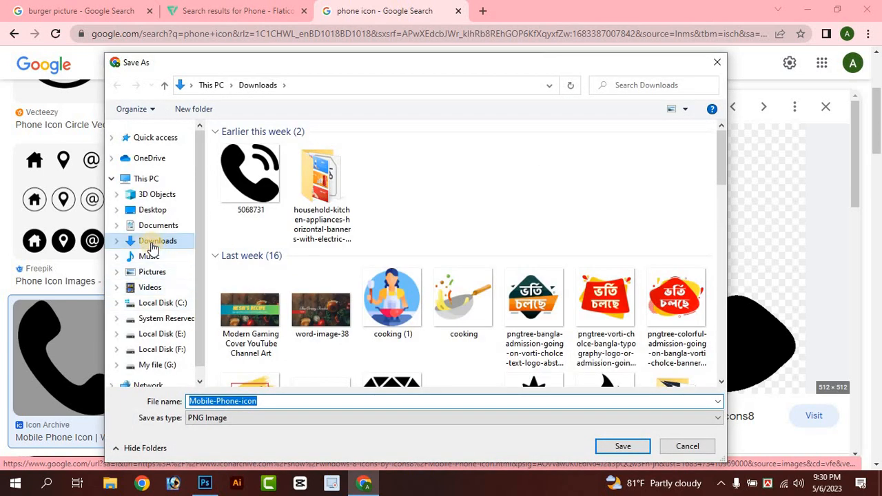
click(620, 446)
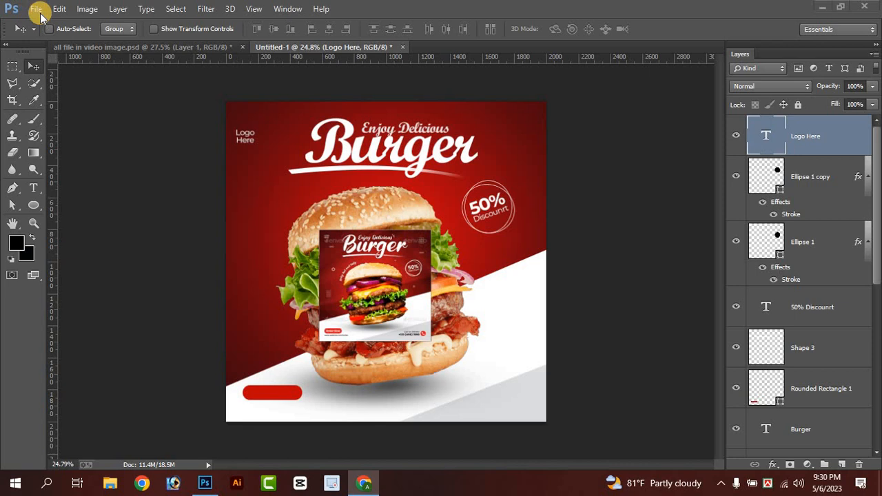
- Open Mobile-Phone-icon.png from the Downloads folder in Photoshop and dock its floating window beside the other documents
click(40, 15)
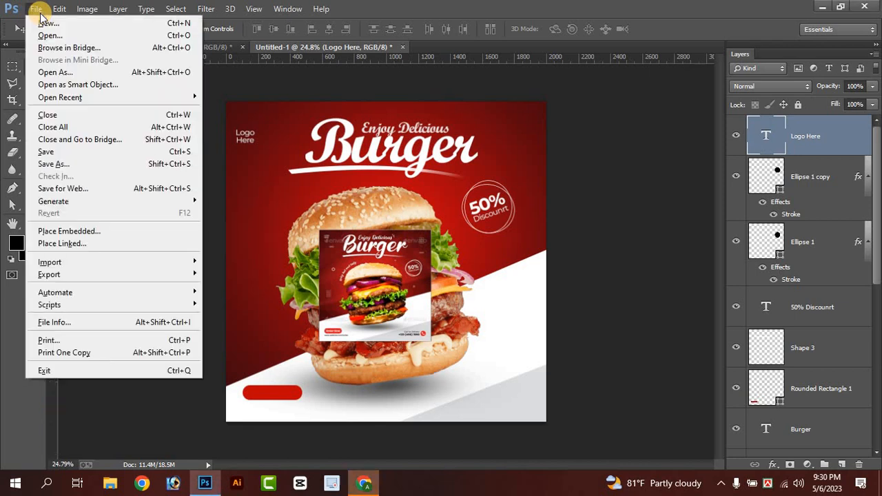
click(41, 32)
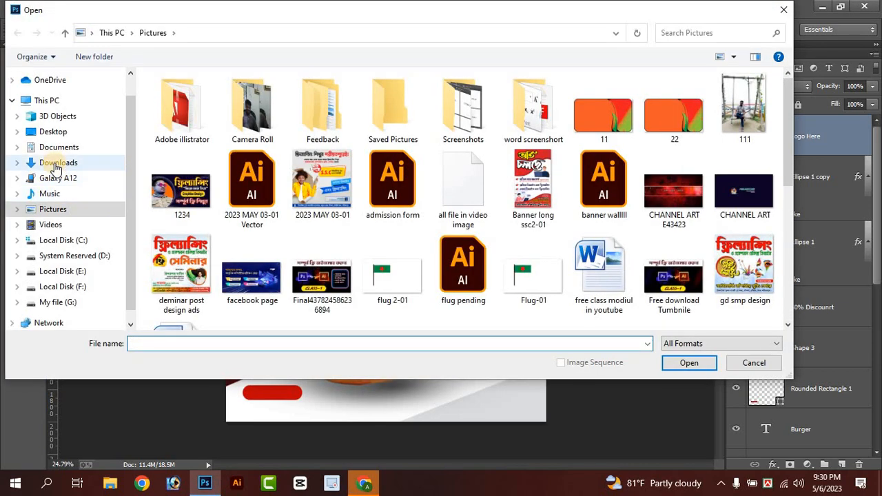
click(55, 163)
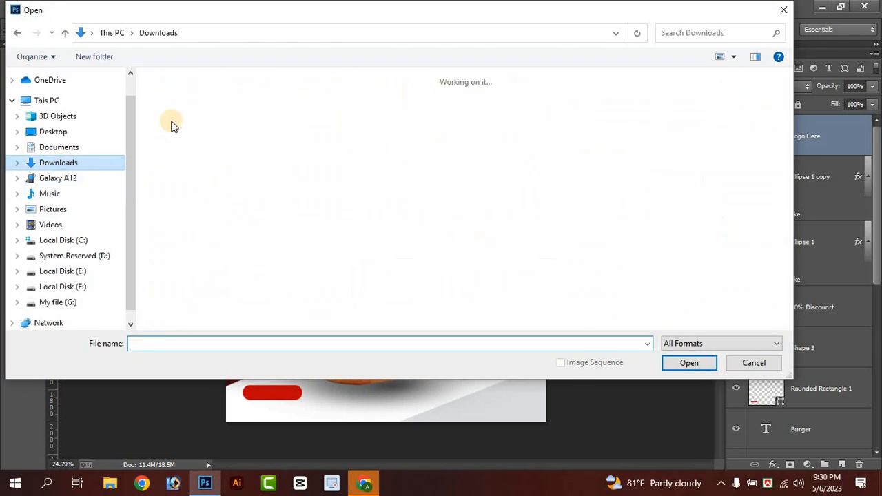
double_click(197, 110)
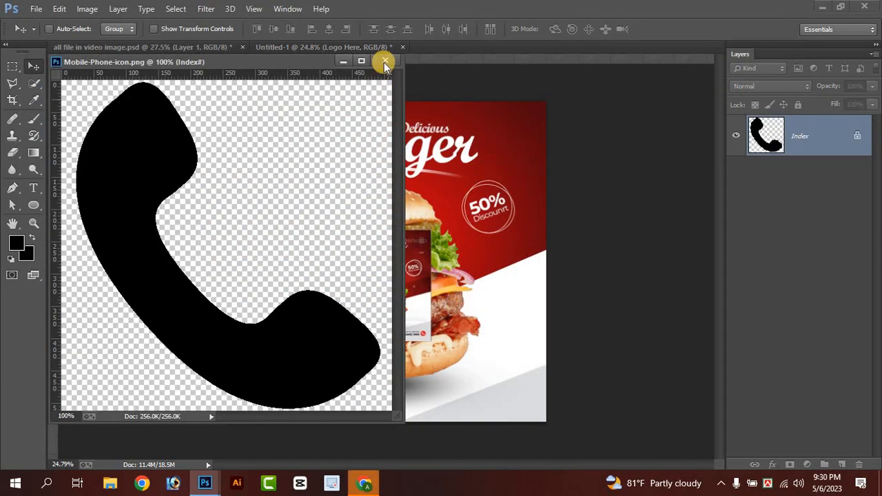
drag(330, 342, 307, 57)
click(349, 56)
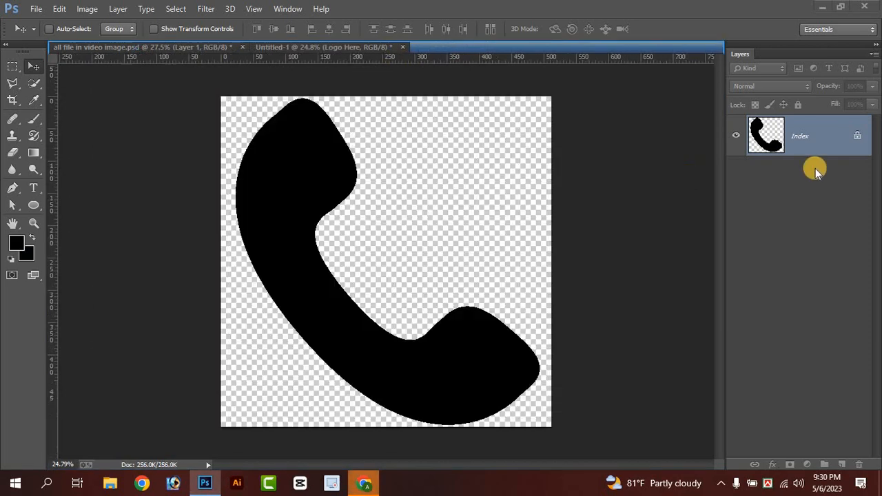
- Try to unlock the phone icon's Index layer, and close the Mobile-Phone-icon.png document
right_click(856, 140)
click(798, 131)
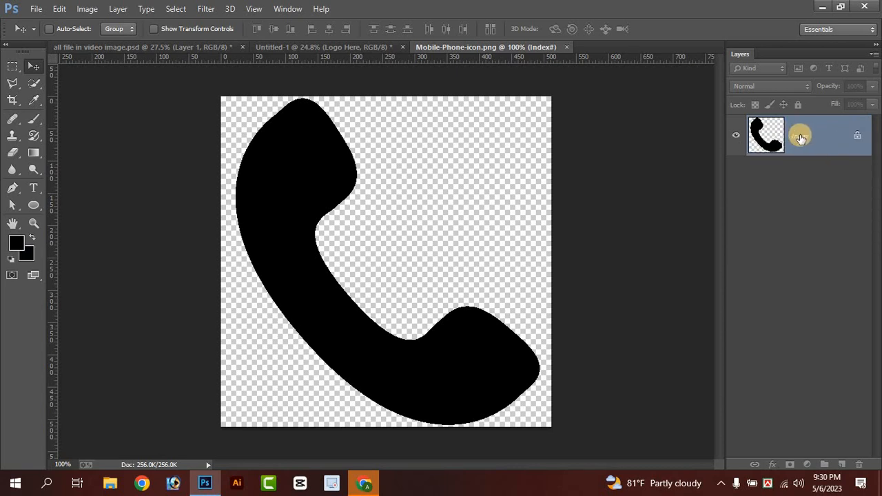
click(568, 47)
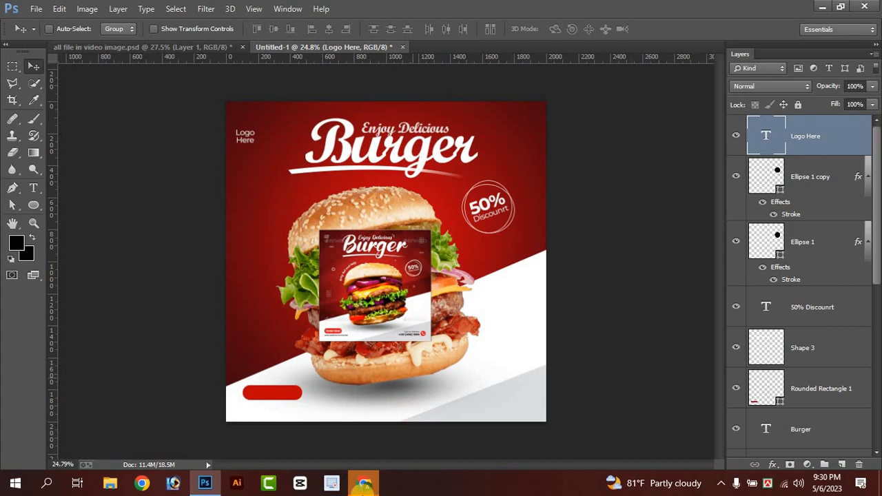
click(377, 484)
scroll(496, 241, down, 3)
click(236, 341)
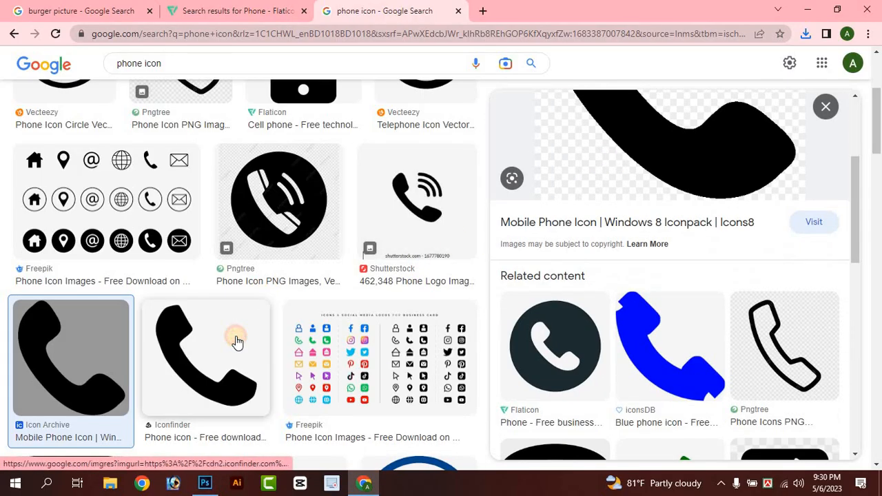
scroll(629, 253, down, 1)
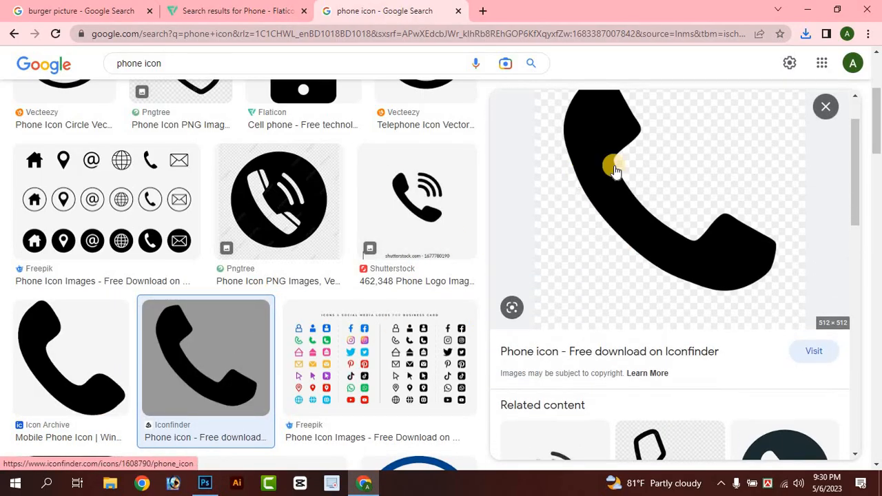
- Return to the Flaticon results, dismiss the sign-in offer and request the free download of the solid "Phone call" icon by Prosymbols
click(231, 10)
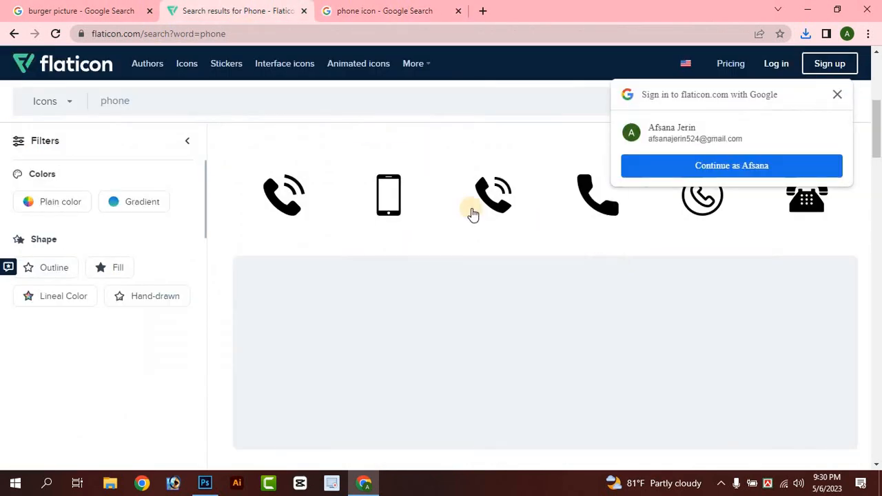
click(835, 96)
scroll(374, 203, up, 2)
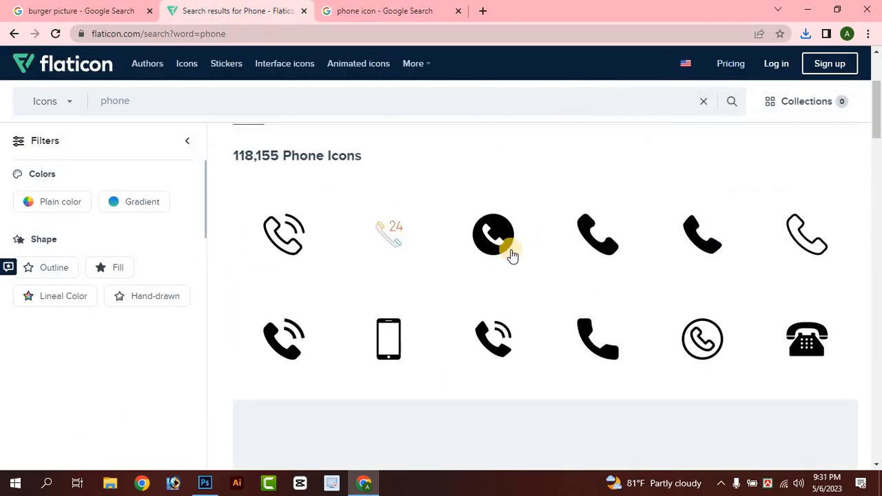
click(633, 298)
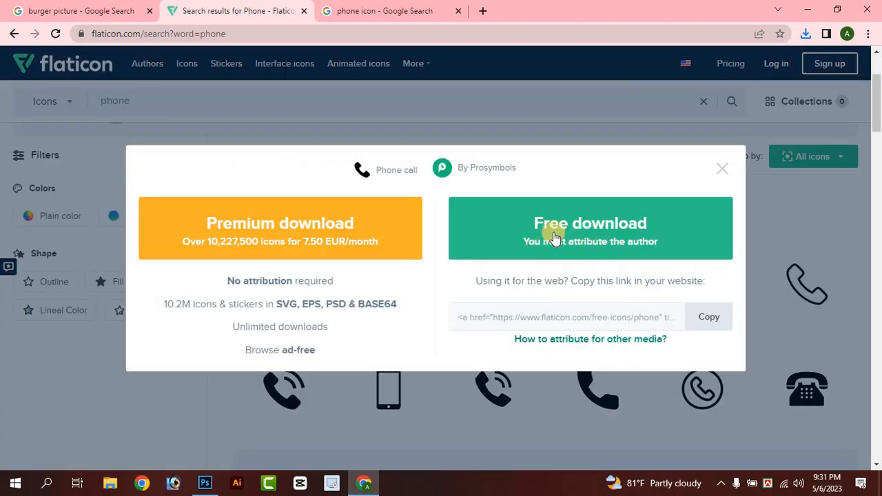
click(801, 40)
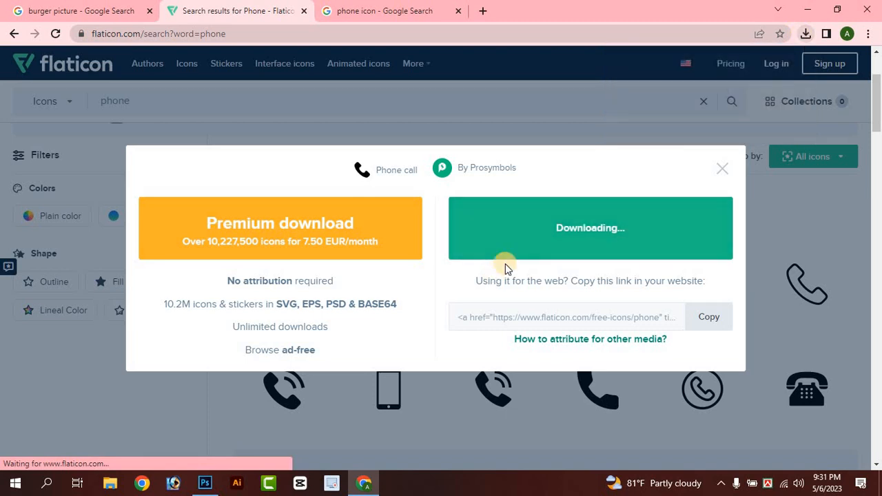
click(551, 231)
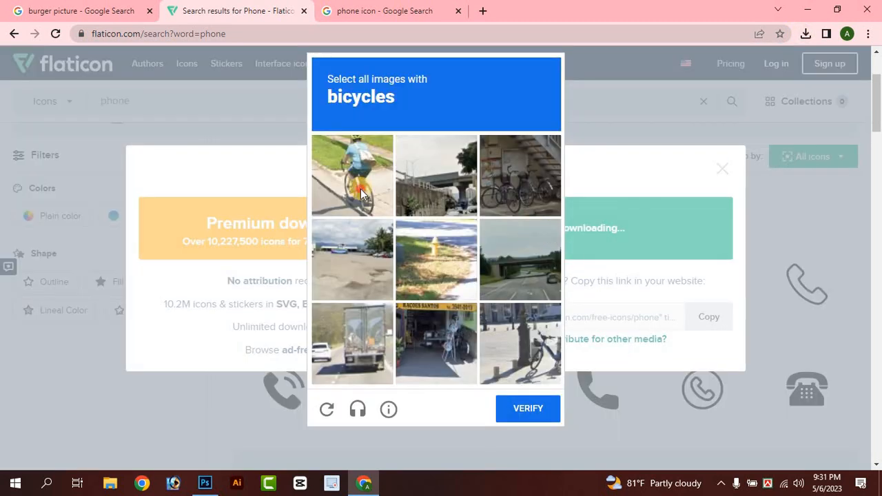
- Complete the download's image verification by selecting all four pictures with bicycles
click(362, 193)
click(517, 171)
click(520, 342)
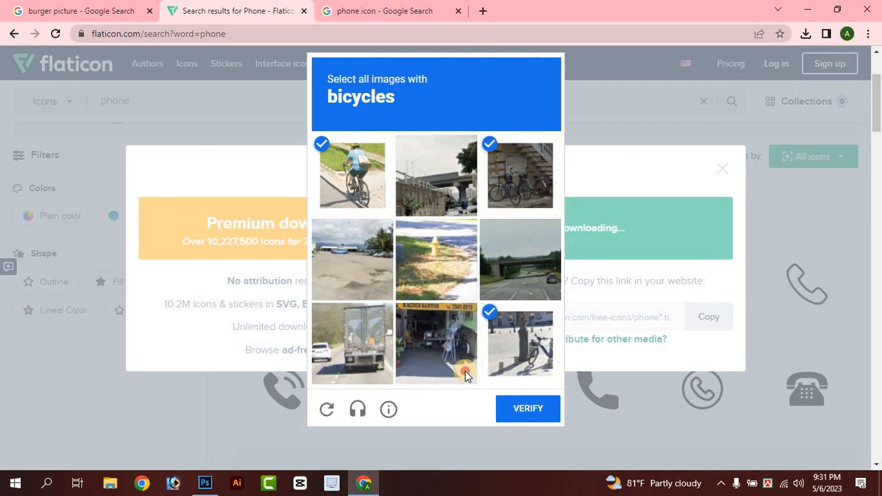
click(458, 368)
click(523, 408)
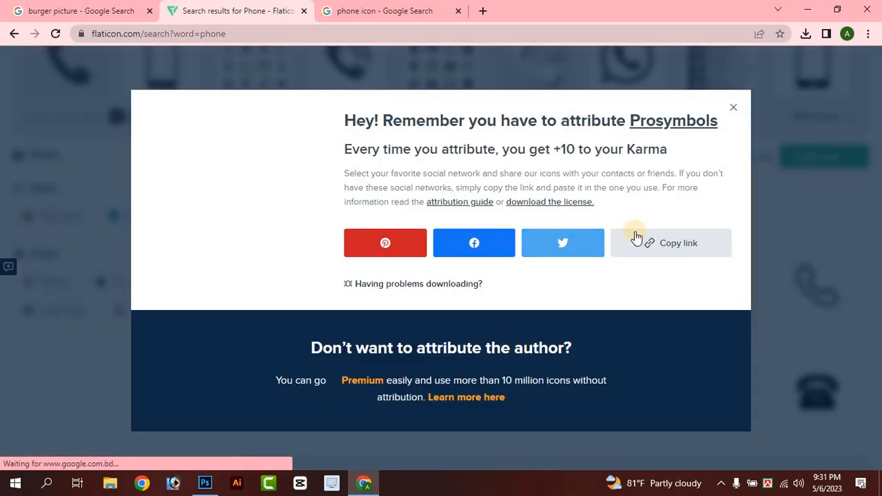
- Close the attribution notice, check the browser's downloads and switch to Photoshop
click(735, 108)
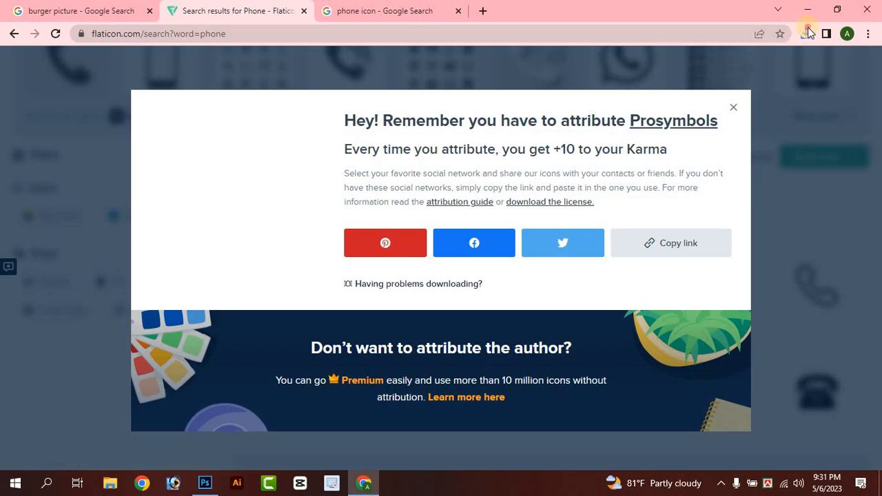
click(805, 34)
click(335, 433)
click(205, 482)
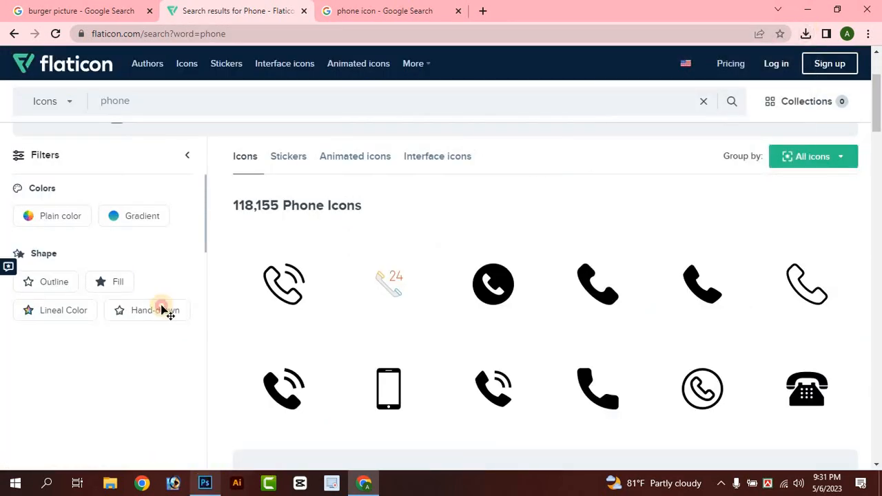
- Open phone-call (4) from the Downloads folder, copy the icon into the burger poster and close the icon's file
click(38, 9)
click(55, 36)
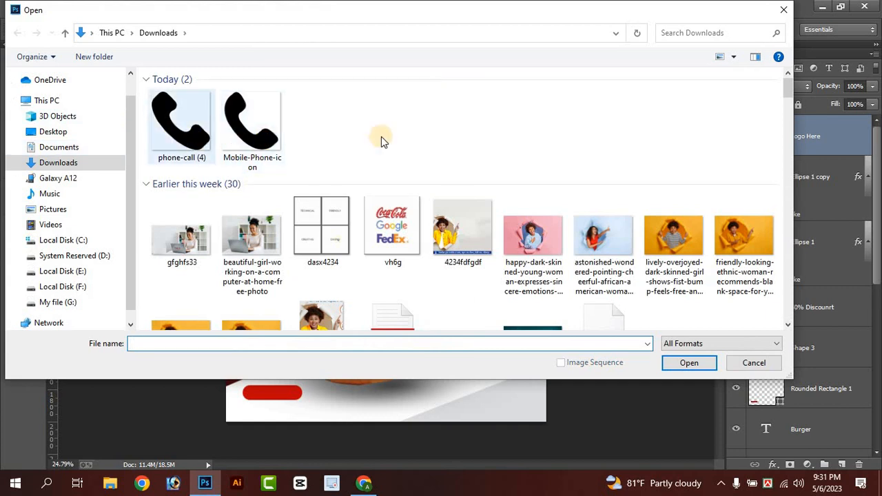
click(269, 133)
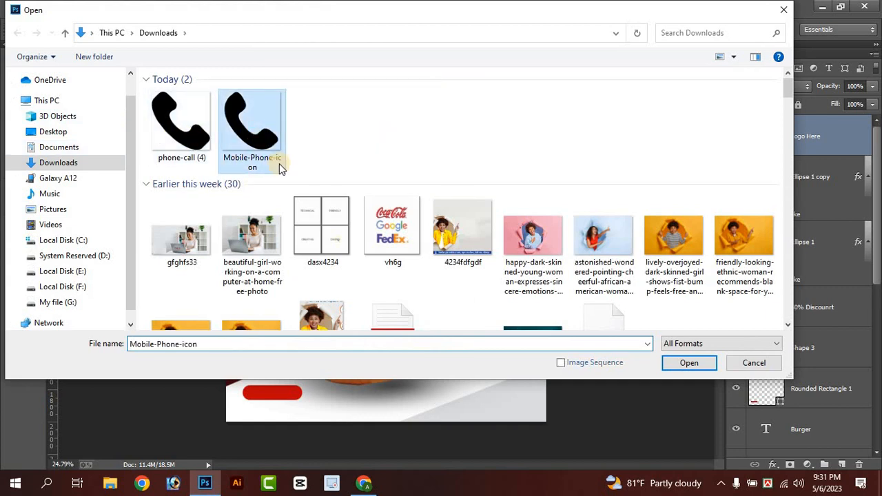
click(183, 97)
click(688, 363)
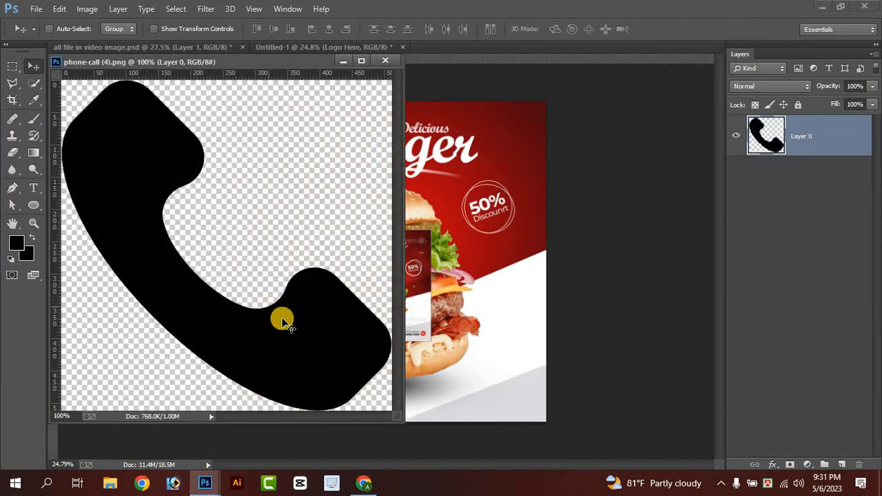
drag(283, 324, 385, 90)
click(384, 64)
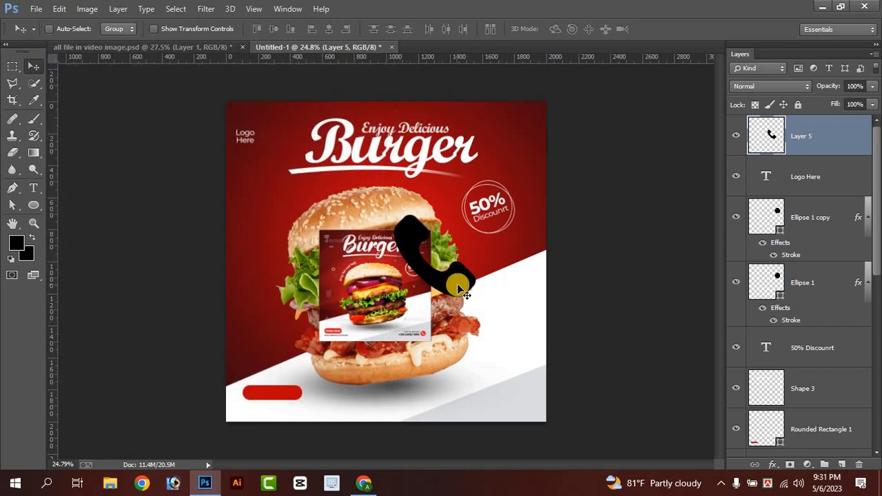
- Scale the phone icon down proportionally to a small symbol and place it on the grey area in the poster's lower-right corner
drag(458, 286, 525, 347)
key(ctrl+t)
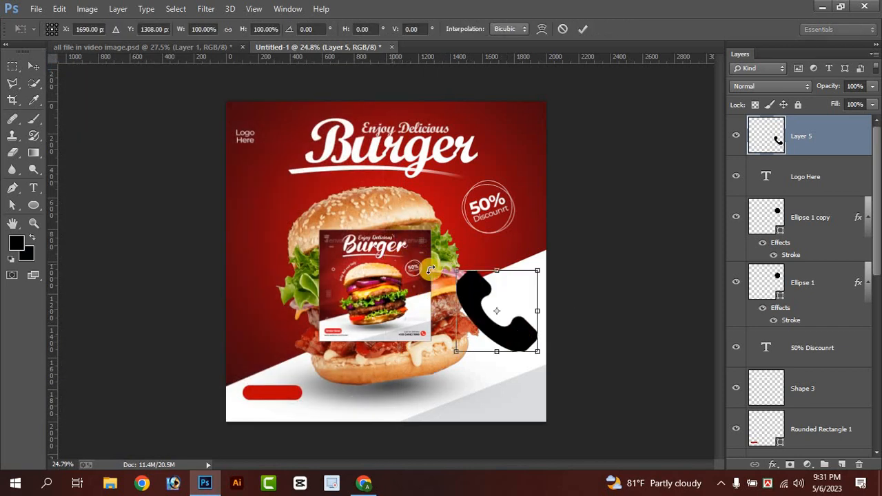
drag(454, 267, 515, 330)
scroll(530, 341, up, 3)
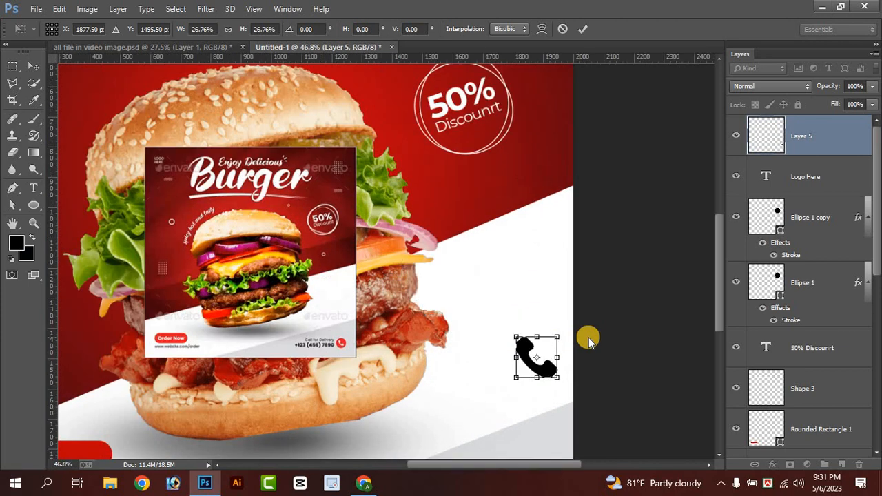
drag(719, 275, 721, 323)
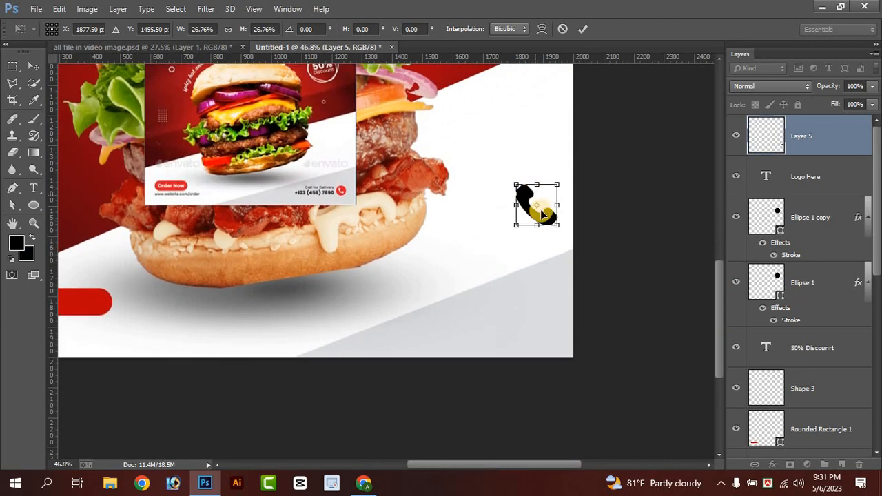
drag(552, 221, 534, 326)
drag(503, 290, 536, 324)
click(583, 29)
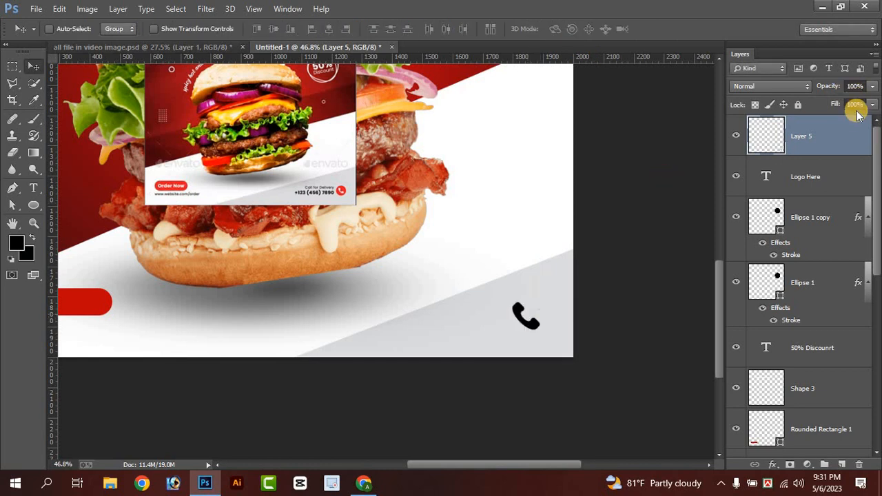
- Apply a white (ffffff) Color Overlay at 100% opacity to the phone icon layer
right_click(847, 135)
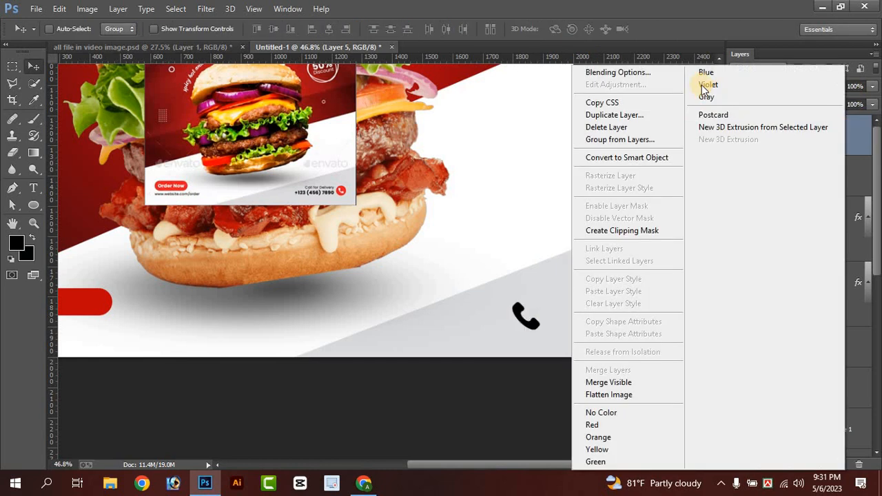
click(666, 72)
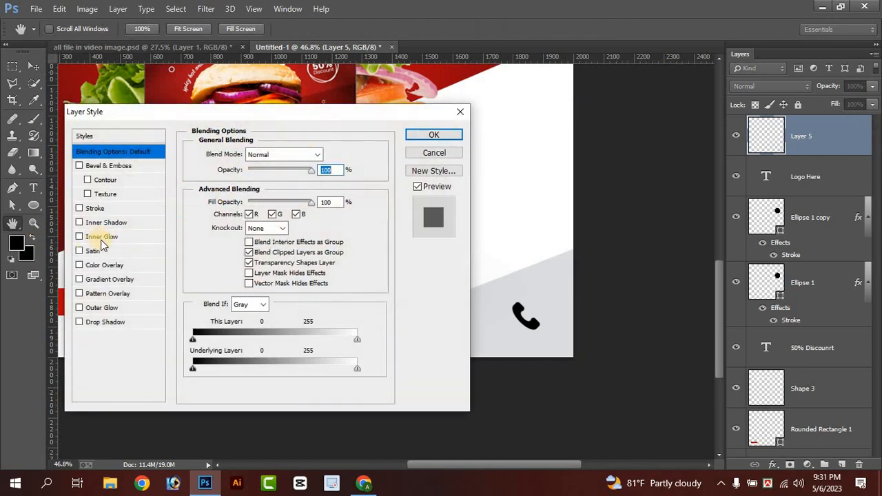
click(98, 266)
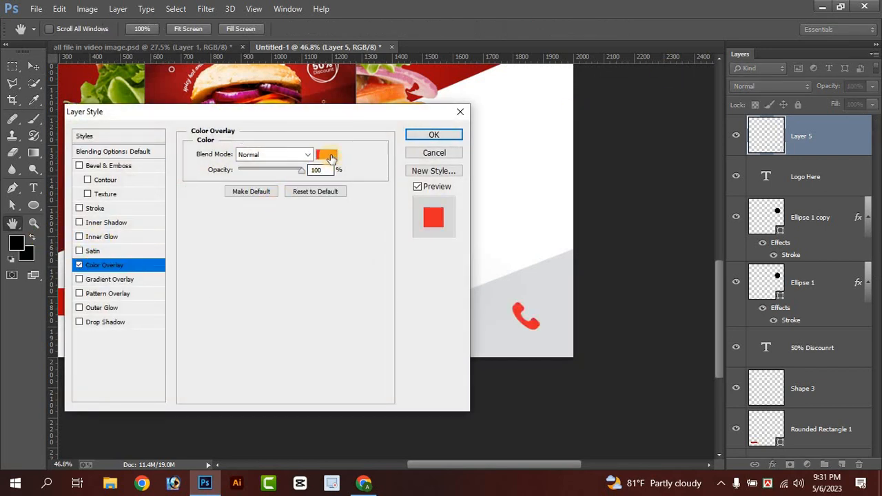
click(329, 156)
drag(623, 281, 599, 232)
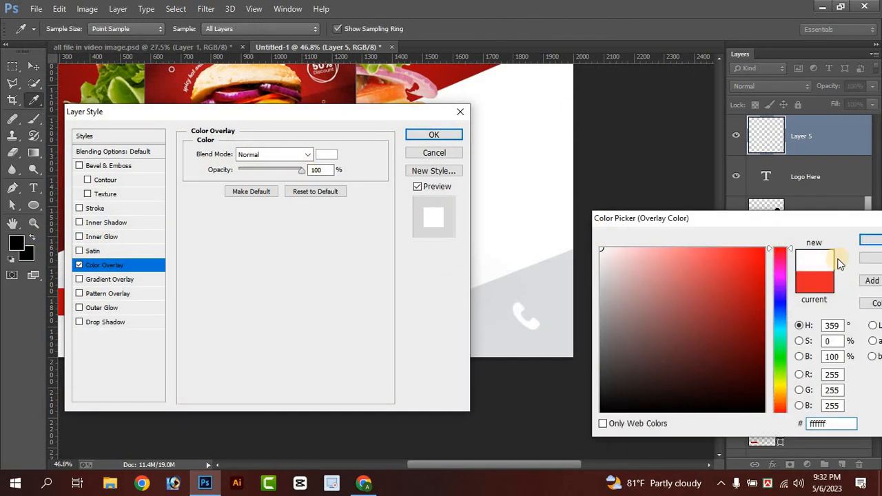
click(873, 242)
click(452, 133)
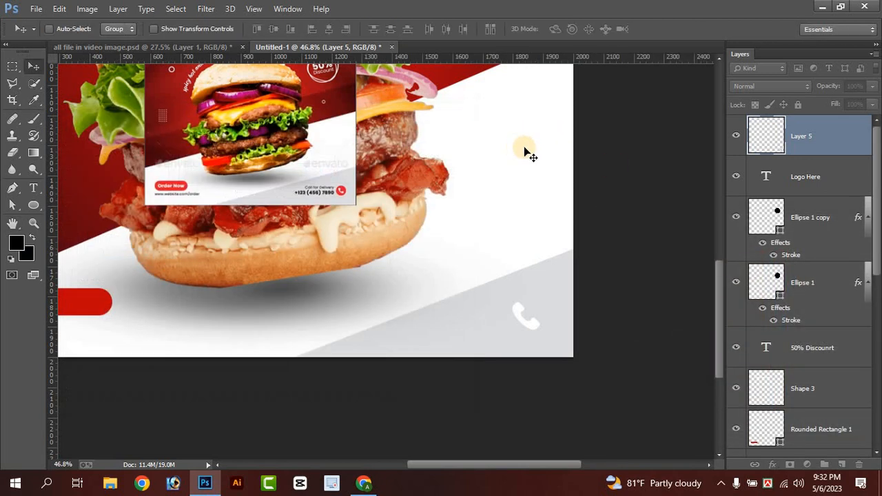
- Draw a 190 px circle over the phone icon with the Ellipse tool and fill it with bright red
click(33, 205)
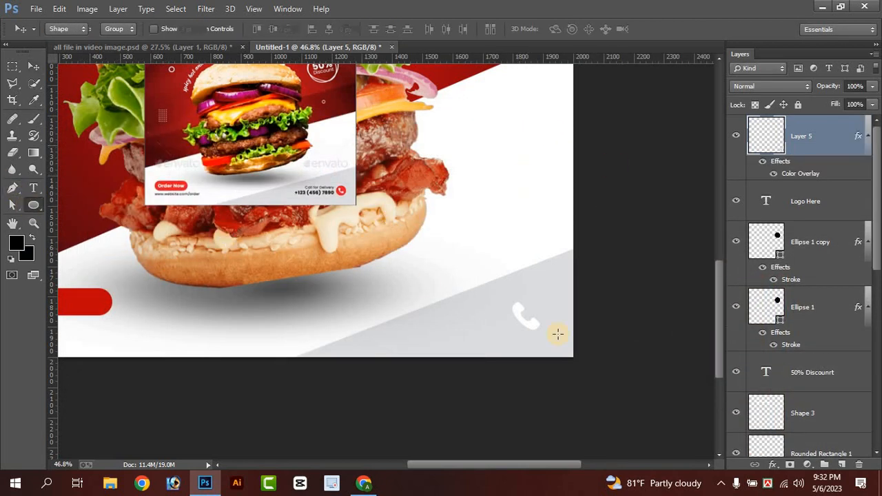
drag(498, 284, 559, 346)
click(519, 276)
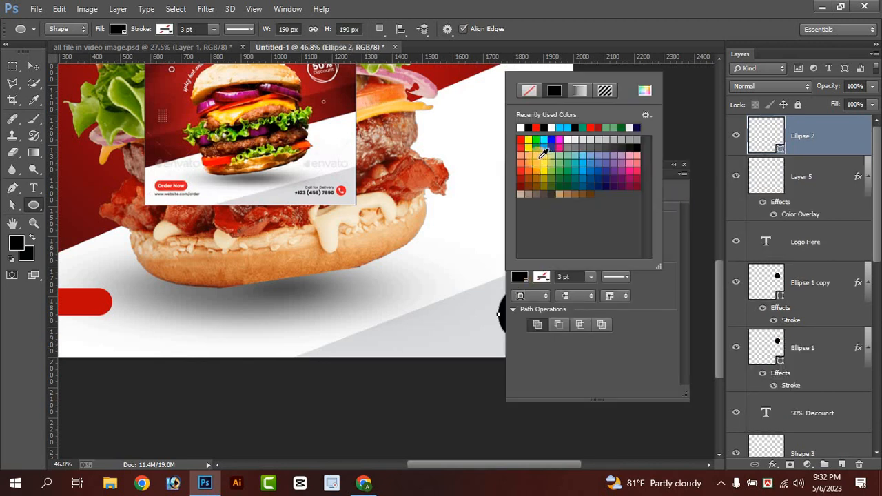
click(519, 139)
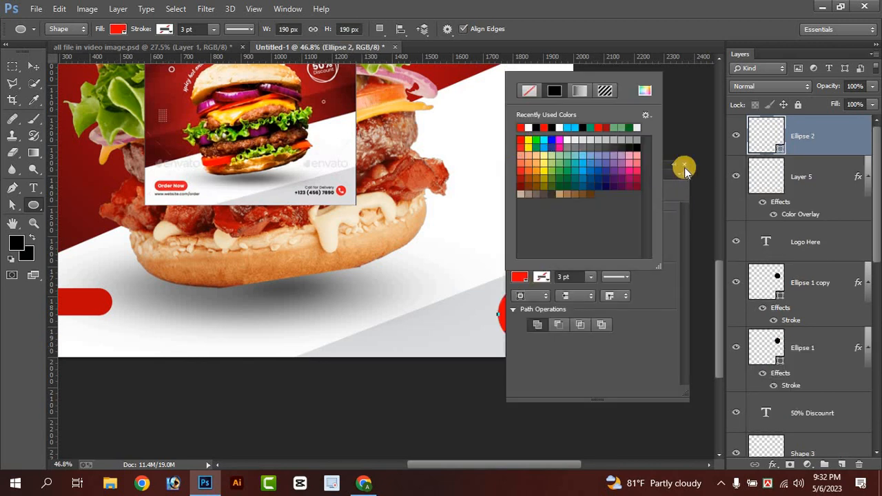
click(683, 165)
- Place the red circle's layer directly beneath the phone icon layer and nudge the circle so the icon sits centred on it
drag(827, 181, 818, 227)
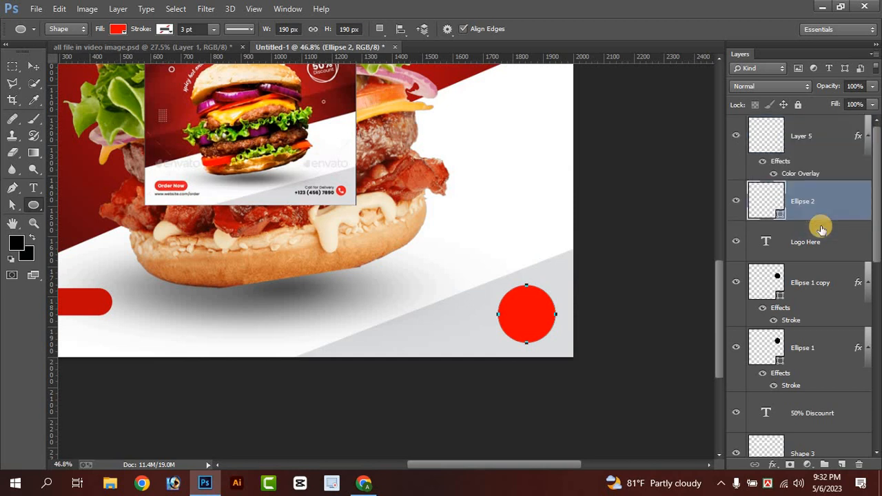
click(35, 66)
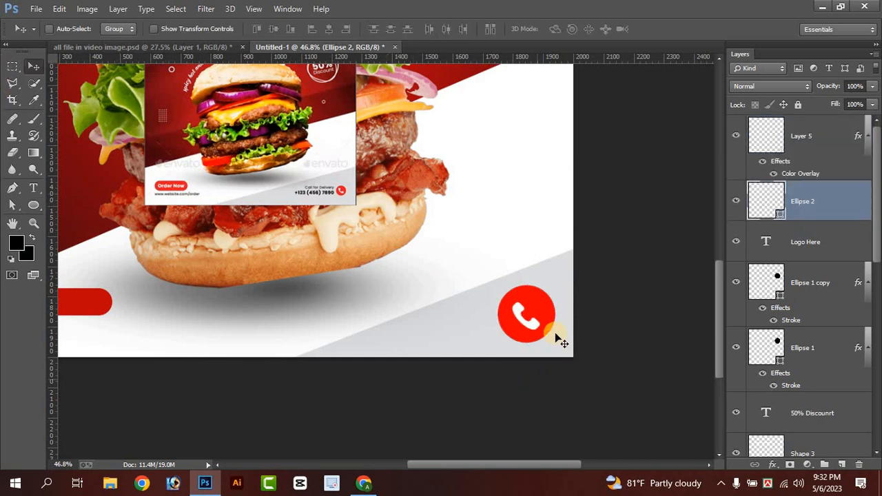
drag(534, 316, 535, 319)
scroll(278, 184, up, 2)
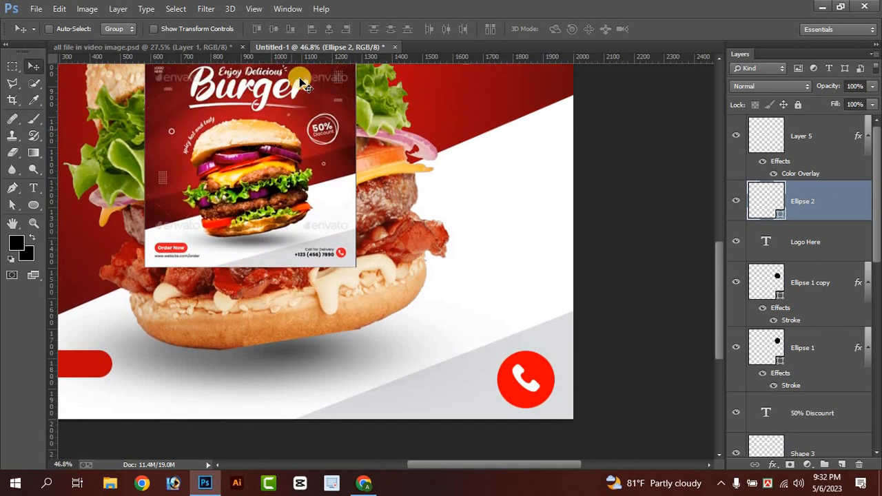
scroll(348, 157, up, 3)
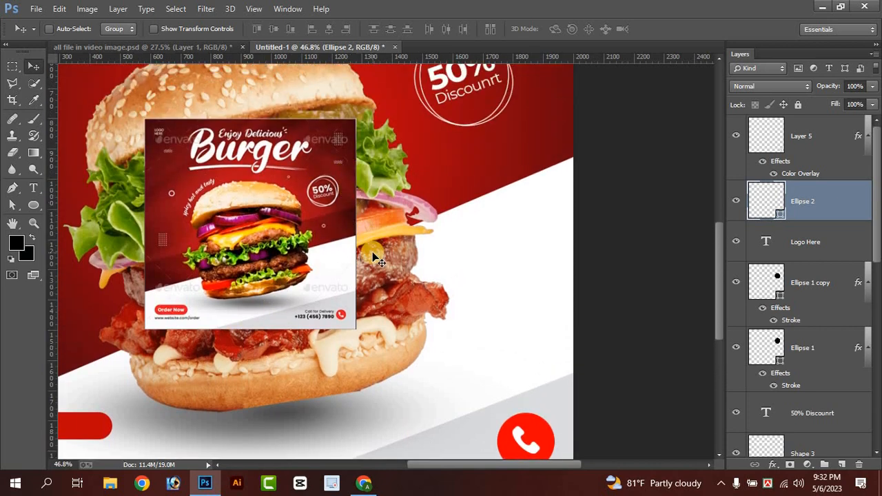
scroll(324, 246, down, 6)
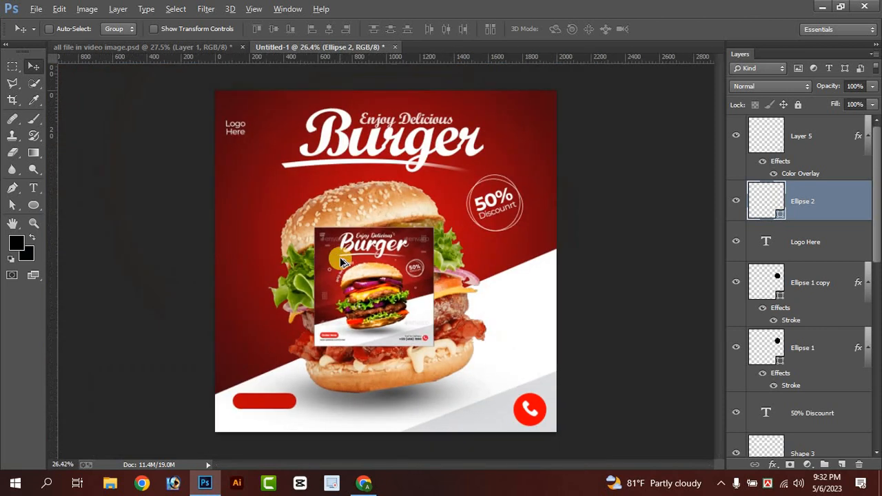
scroll(390, 267, down, 2)
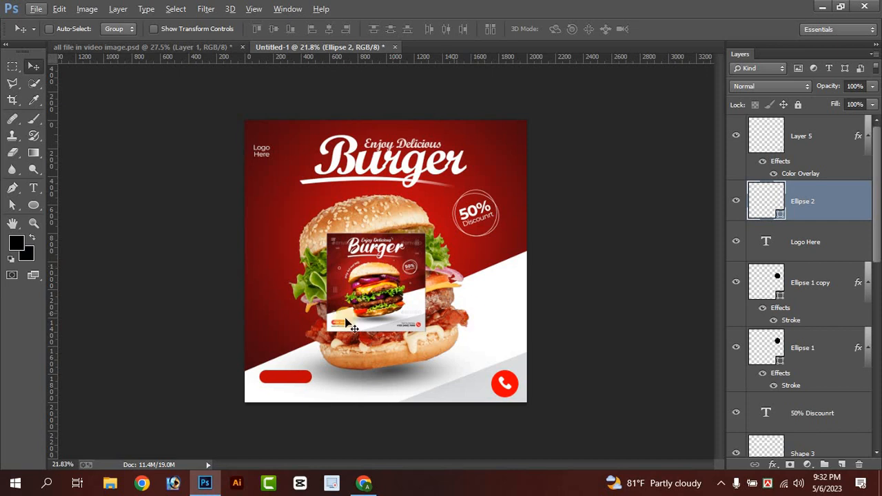
click(723, 484)
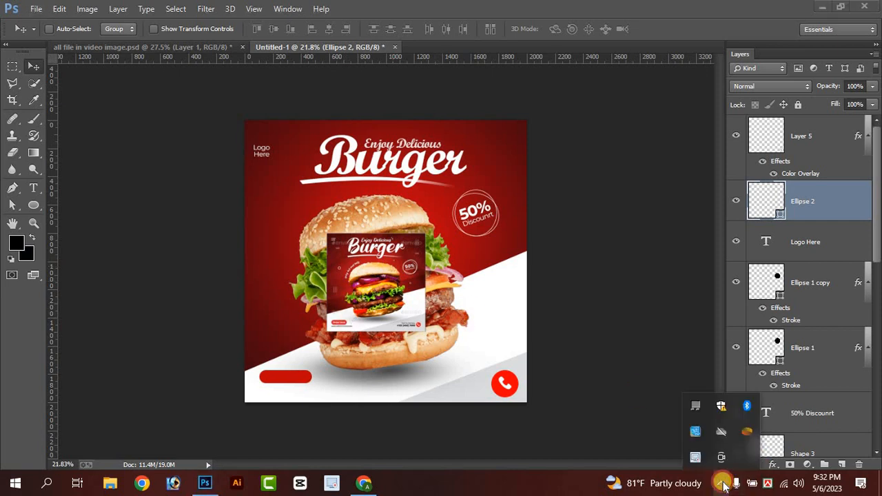
click(697, 456)
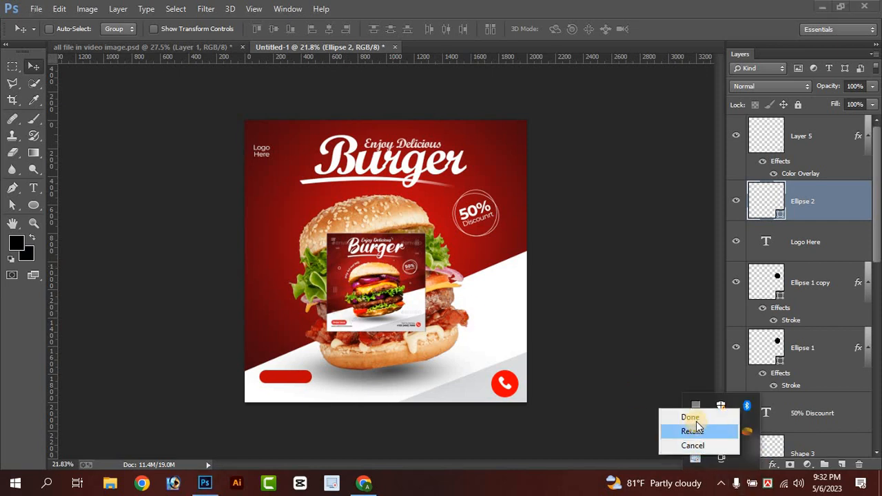